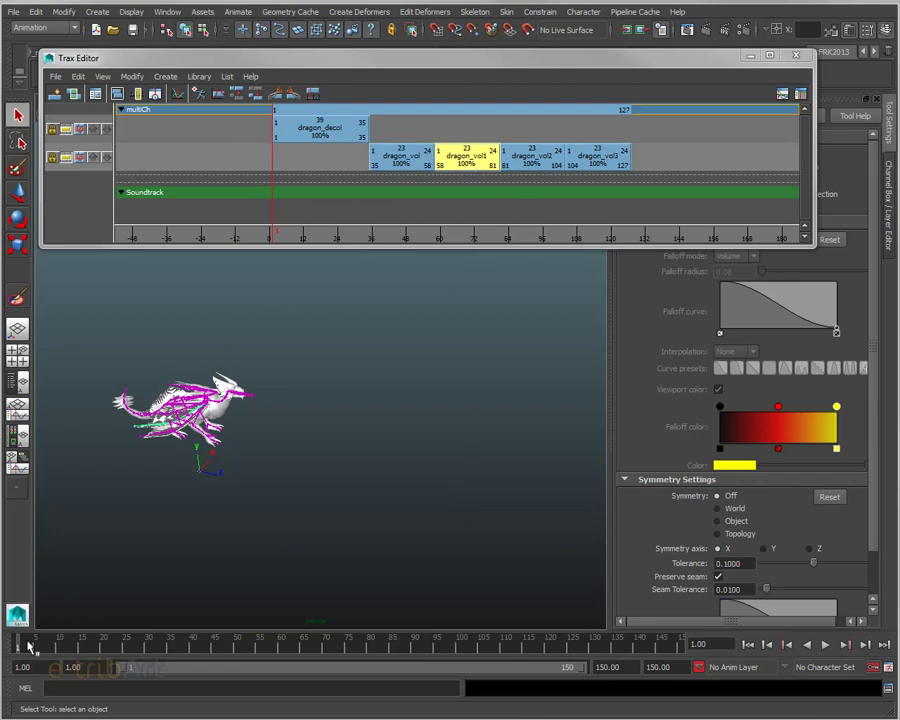
# - Play back the dragon's clip animation, scrub to about frame 40, and orbit the view
pyautogui.hotkey('alt', 'v')
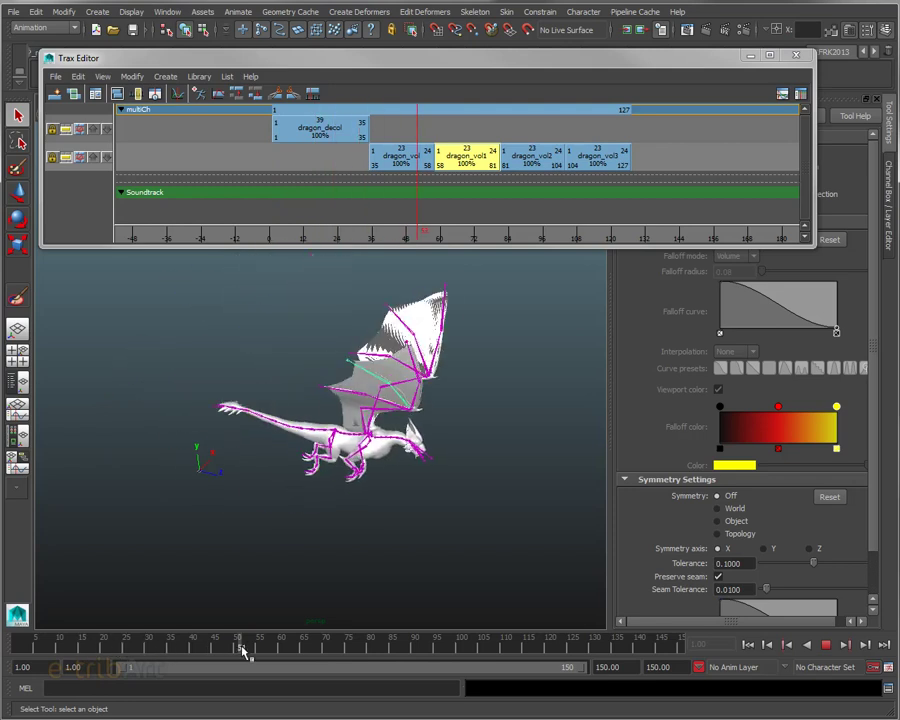
pyautogui.moveTo(286, 660)
pyautogui.mouseDown()
pyautogui.moveTo(136, 666)
pyautogui.moveTo(347, 673)
pyautogui.moveTo(199, 687)
pyautogui.moveTo(14, 688)
pyautogui.mouseUp()
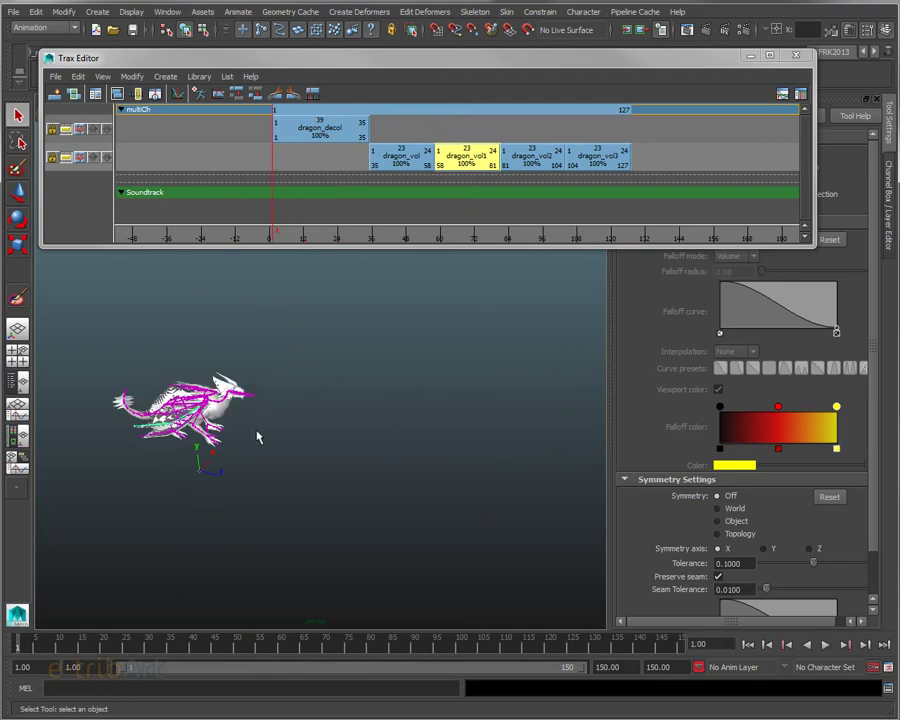
pyautogui.moveTo(279, 433)
pyautogui.keyDown('alt'); pyautogui.mouseDown()
pyautogui.moveTo(224, 444)
pyautogui.moveTo(291, 412)
pyautogui.moveTo(283, 411)
pyautogui.moveTo(296, 373)
pyautogui.moveTo(292, 383)
pyautogui.mouseUp(); pyautogui.keyUp('alt')
pyautogui.scroll(3, 236, 433)
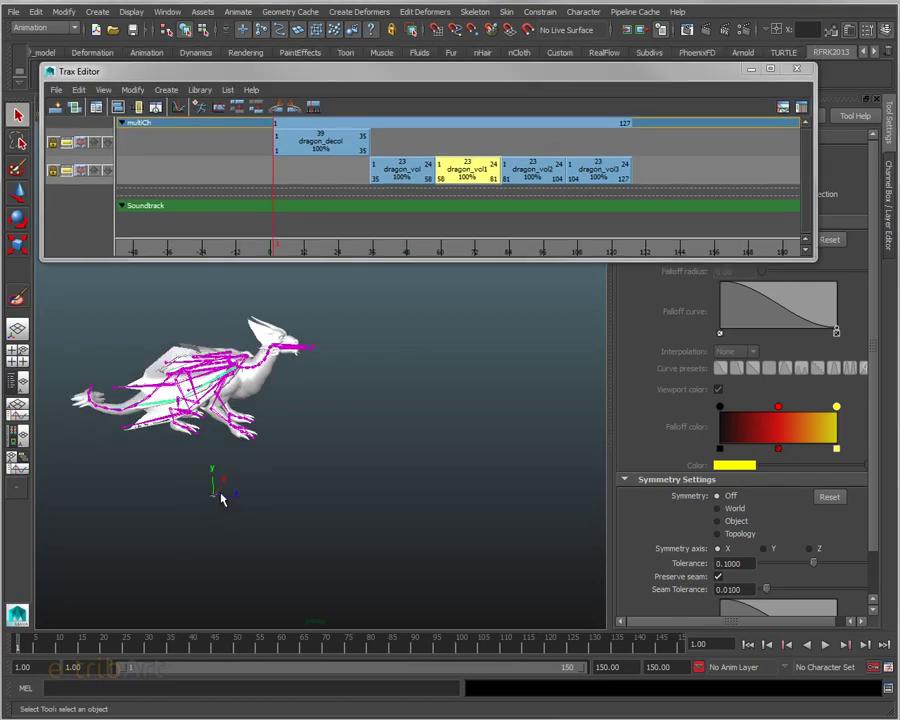
# - Delete dragon_decol, dragon_vol and dragon_vol1–3 from the multiCh tracks, then move the Trax Editor aside
pyautogui.click(328, 144)
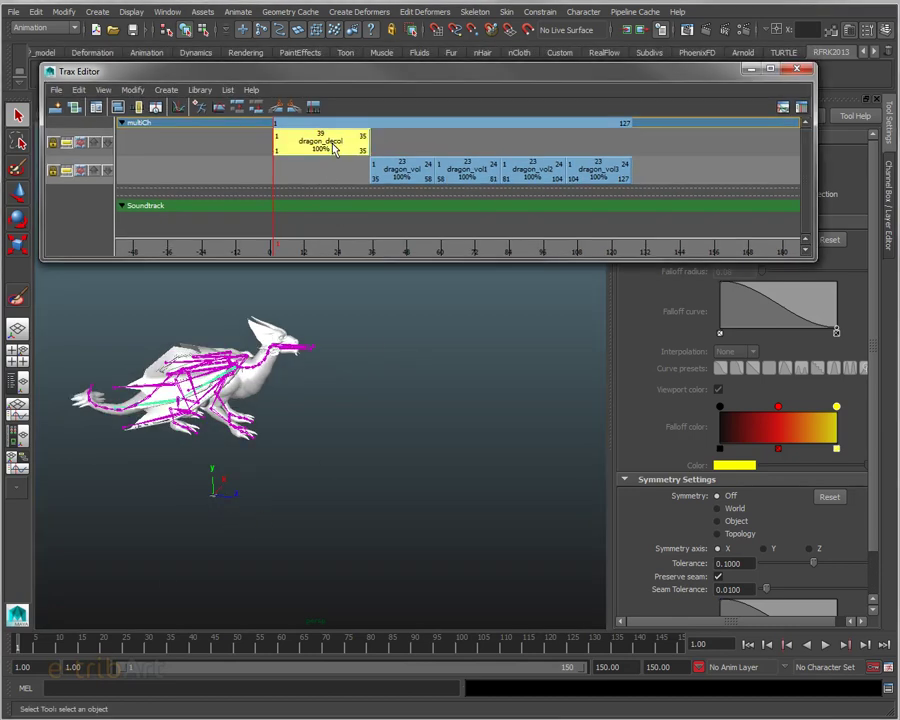
pyautogui.press('Delete')
pyautogui.click(400, 170)
pyautogui.press('Delete')
pyautogui.click(466, 175)
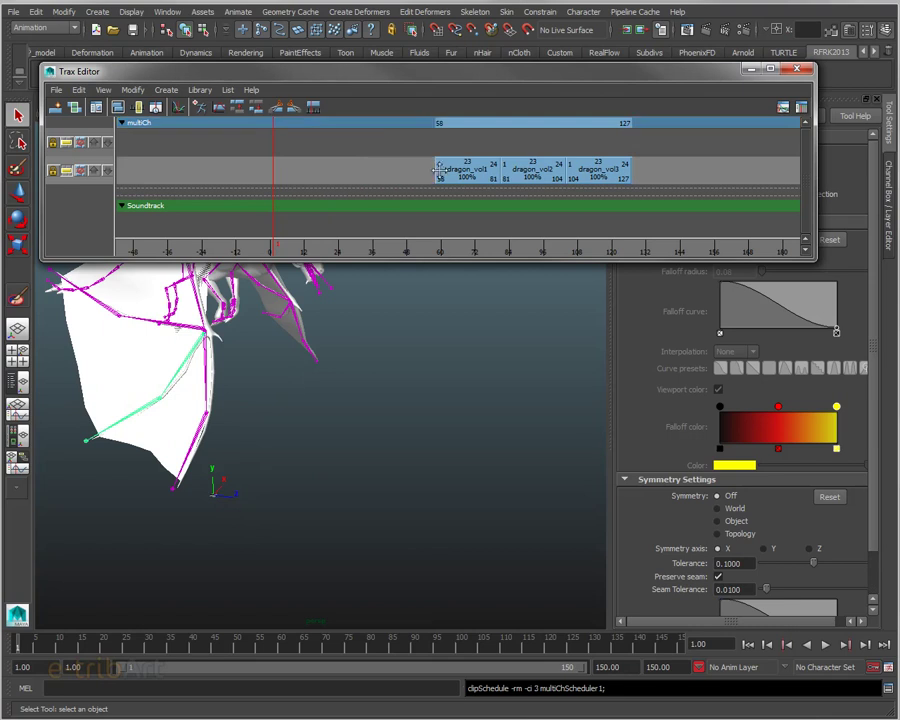
pyautogui.press('Delete')
pyautogui.click(532, 170)
pyautogui.press('Delete')
pyautogui.click(598, 170)
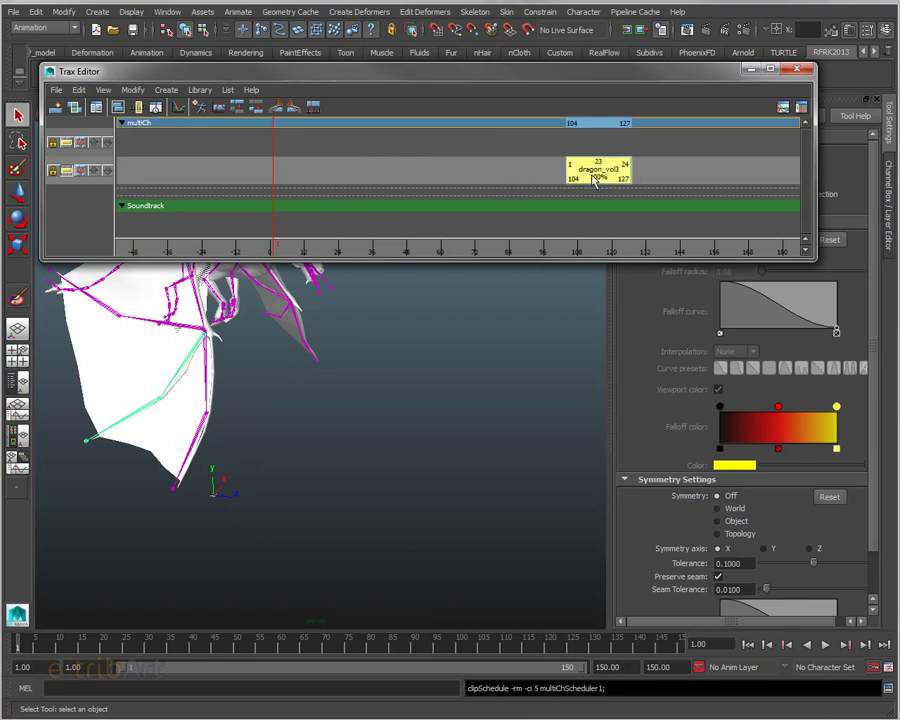
pyautogui.press('Delete')
pyautogui.moveTo(383, 74); pyautogui.dragTo(899, 109)
pyautogui.moveTo(300, 345)
pyautogui.keyDown('alt'); pyautogui.mouseDown()
pyautogui.moveTo(342, 348)
pyautogui.moveTo(273, 337)
pyautogui.moveTo(311, 370)
pyautogui.moveTo(333, 311)
pyautogui.moveTo(315, 335)
pyautogui.moveTo(310, 315)
pyautogui.mouseUp(); pyautogui.keyUp('alt')
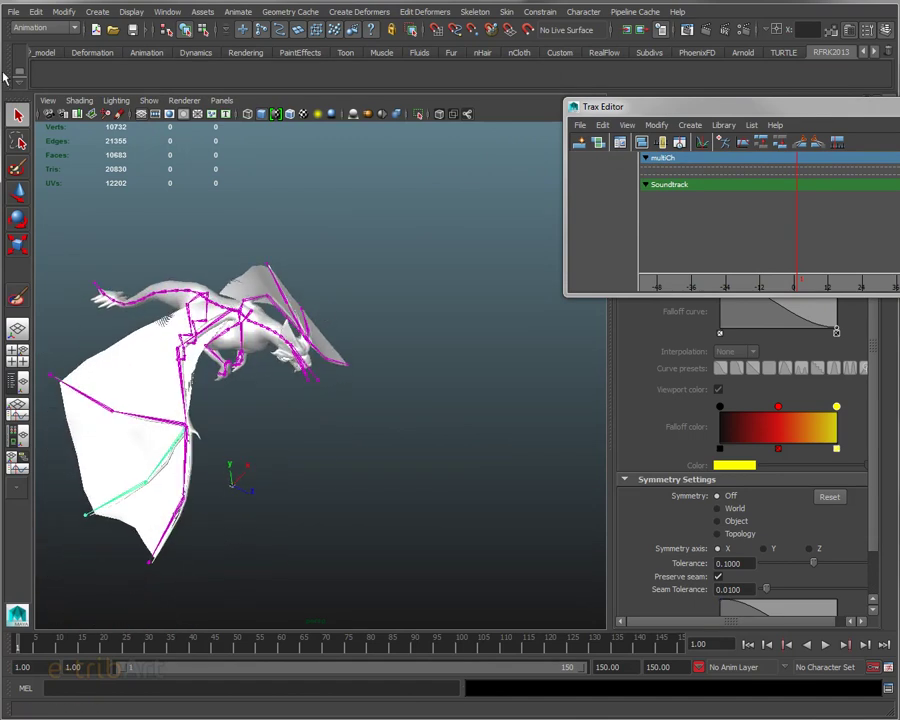
# - Start a new scene without saving the old one, reposition the Trax Editor, and view the dragon rig
pyautogui.click(15, 13)
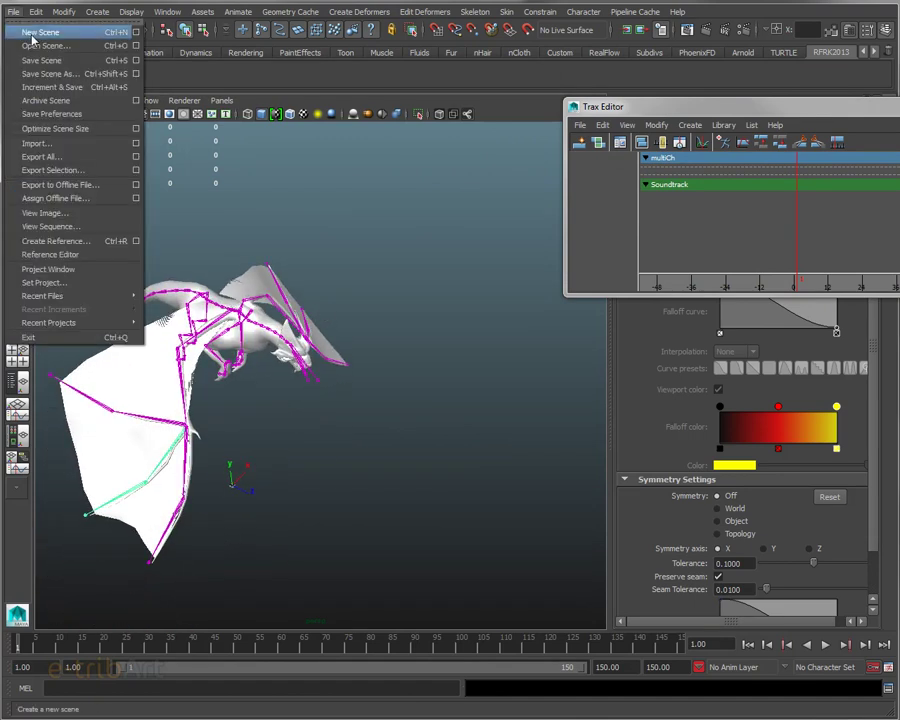
pyautogui.click(33, 38)
pyautogui.click(617, 382)
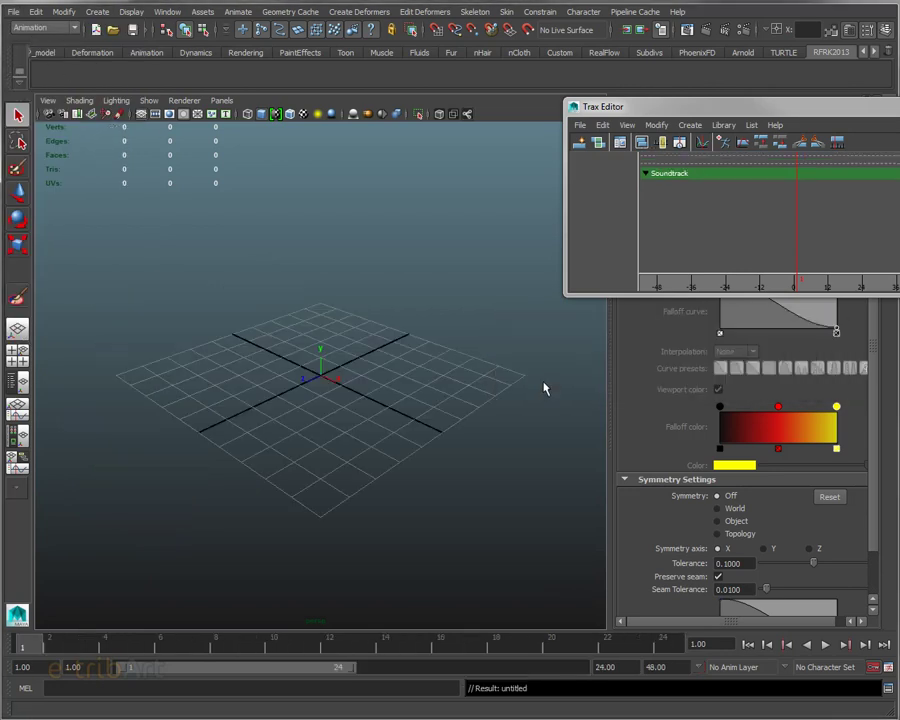
pyautogui.moveTo(836, 107); pyautogui.dragTo(826, 91)
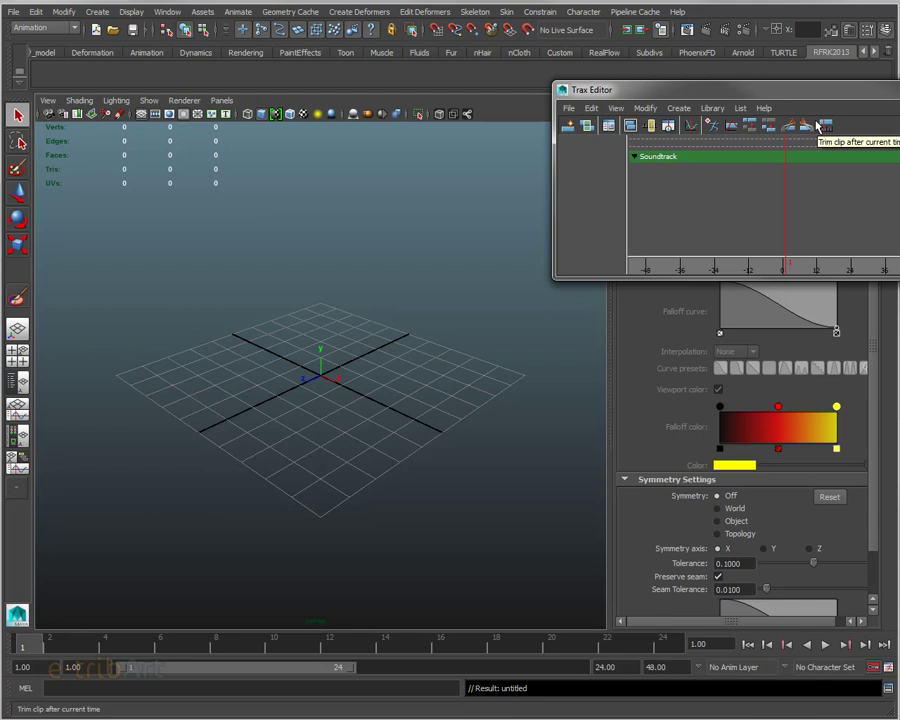
pyautogui.moveTo(812, 97); pyautogui.dragTo(774, 105)
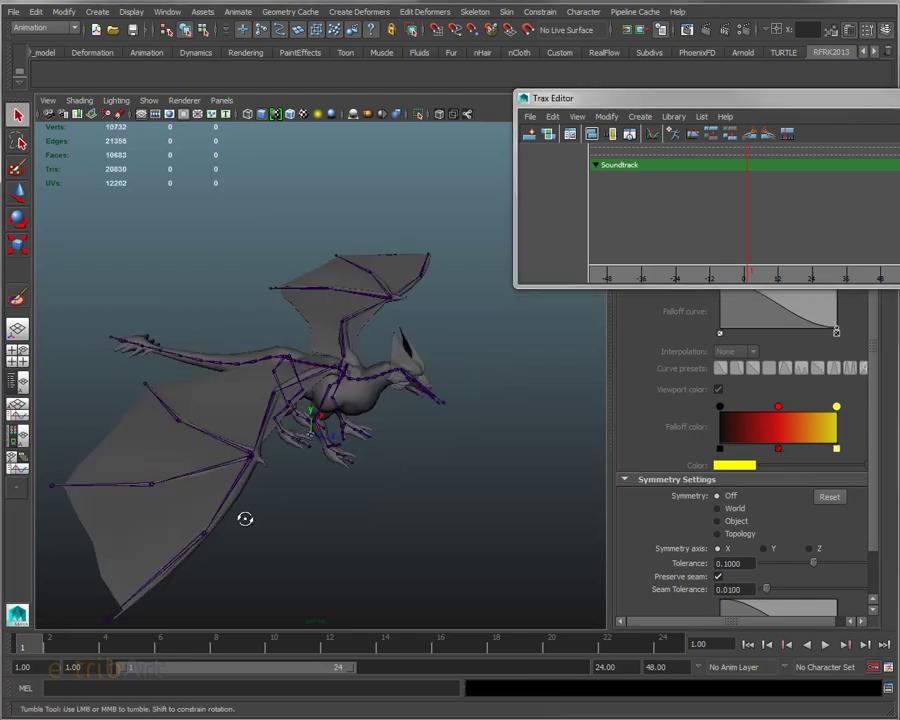
pyautogui.moveTo(242, 516)
pyautogui.keyDown('alt'); pyautogui.mouseDown()
pyautogui.moveTo(242, 524)
pyautogui.moveTo(260, 524)
pyautogui.moveTo(217, 438)
pyautogui.mouseUp(); pyautogui.keyUp('alt')
# - Turn on Wireframe on Shaded for the dragon, then deselect it and tumble to a side view
pyautogui.click(242, 460)
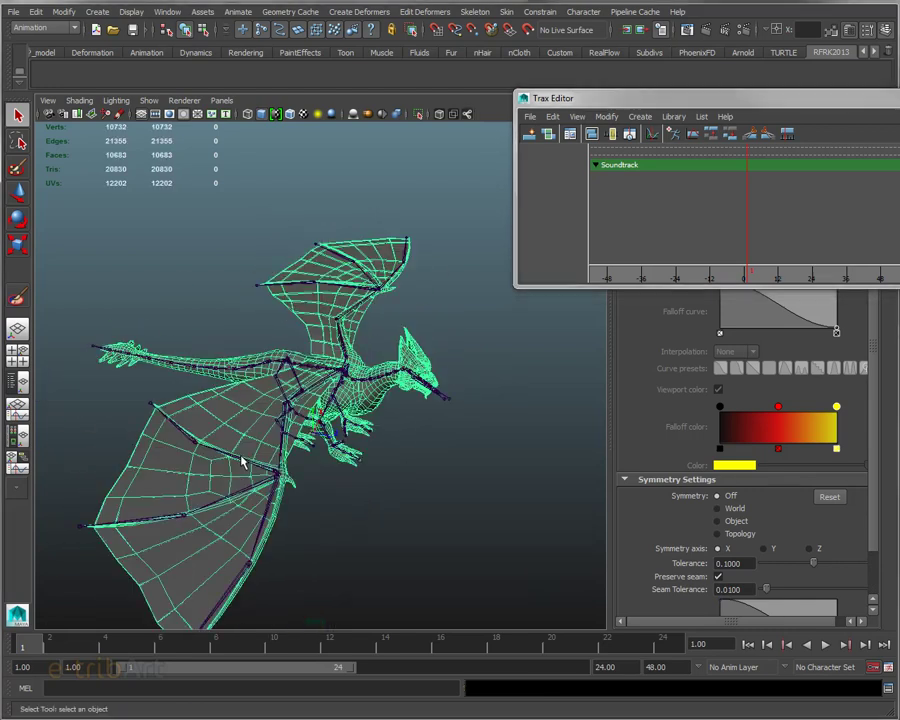
pyautogui.click(80, 101)
pyautogui.click(100, 346)
pyautogui.click(473, 483)
pyautogui.moveTo(473, 483)
pyautogui.keyDown('alt'); pyautogui.mouseDown()
pyautogui.moveTo(420, 476)
pyautogui.moveTo(400, 442)
pyautogui.moveTo(440, 448)
pyautogui.moveTo(458, 476)
pyautogui.moveTo(458, 502)
pyautogui.moveTo(440, 446)
pyautogui.mouseUp(); pyautogui.keyUp('alt')
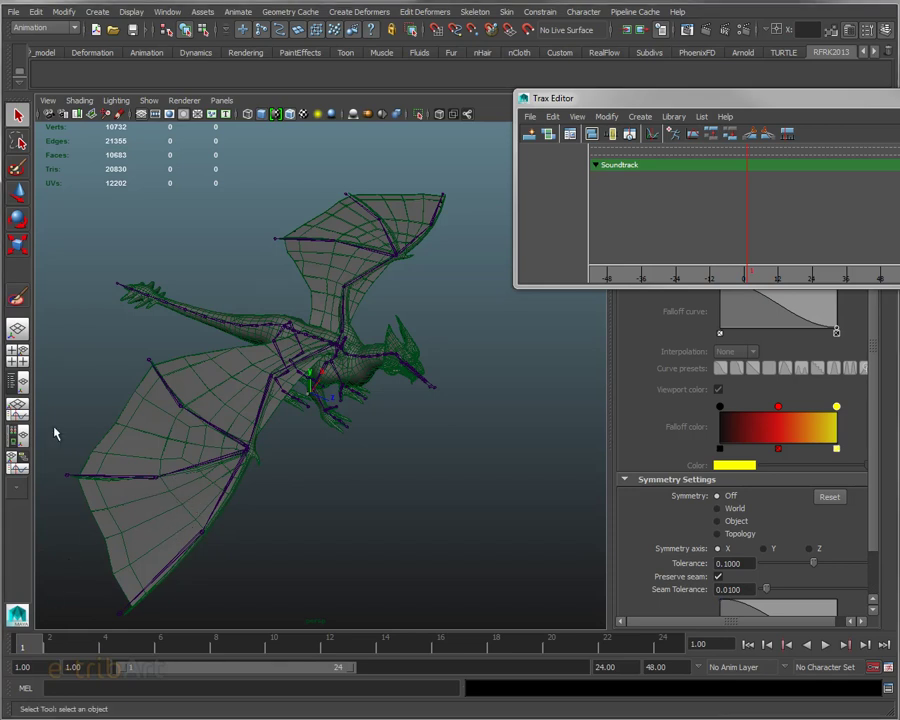
pyautogui.click(14, 12)
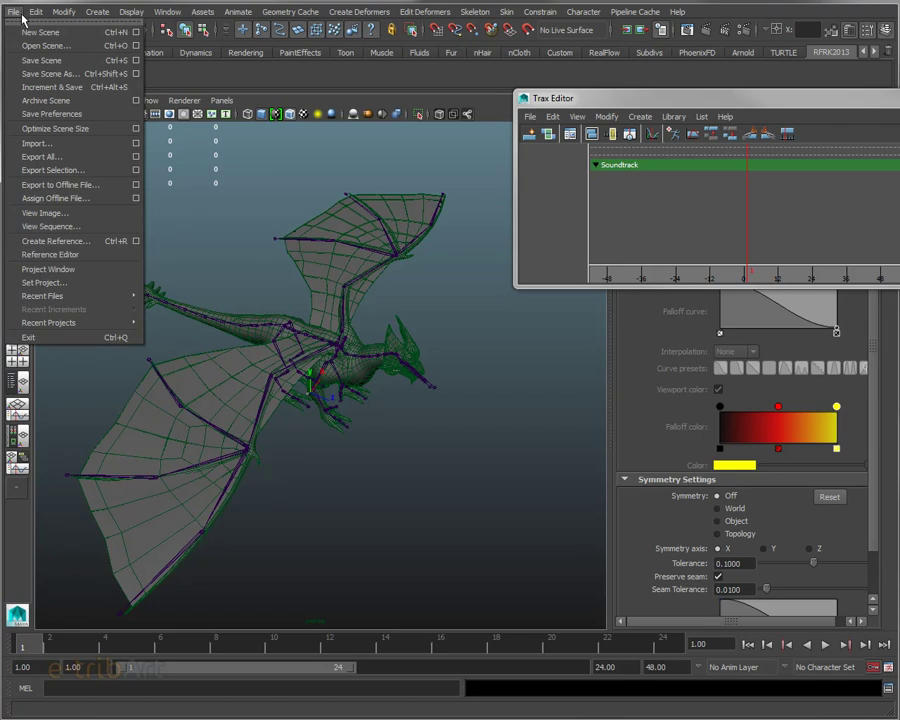
# - Start an FBX import and select envol.fbx from the project's scenes folder
pyautogui.click(36, 144)
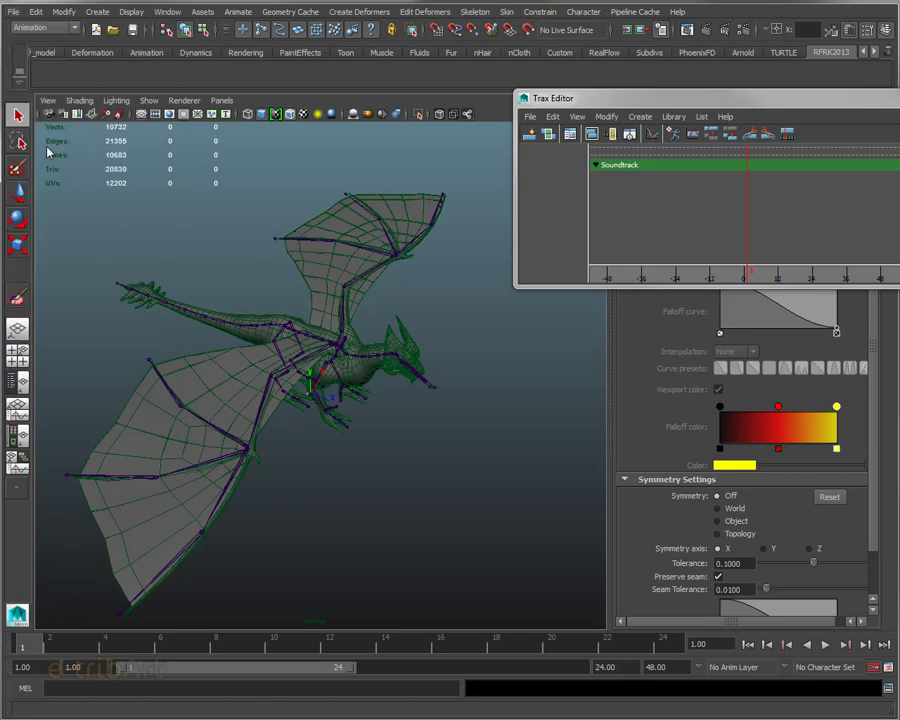
pyautogui.click(195, 587)
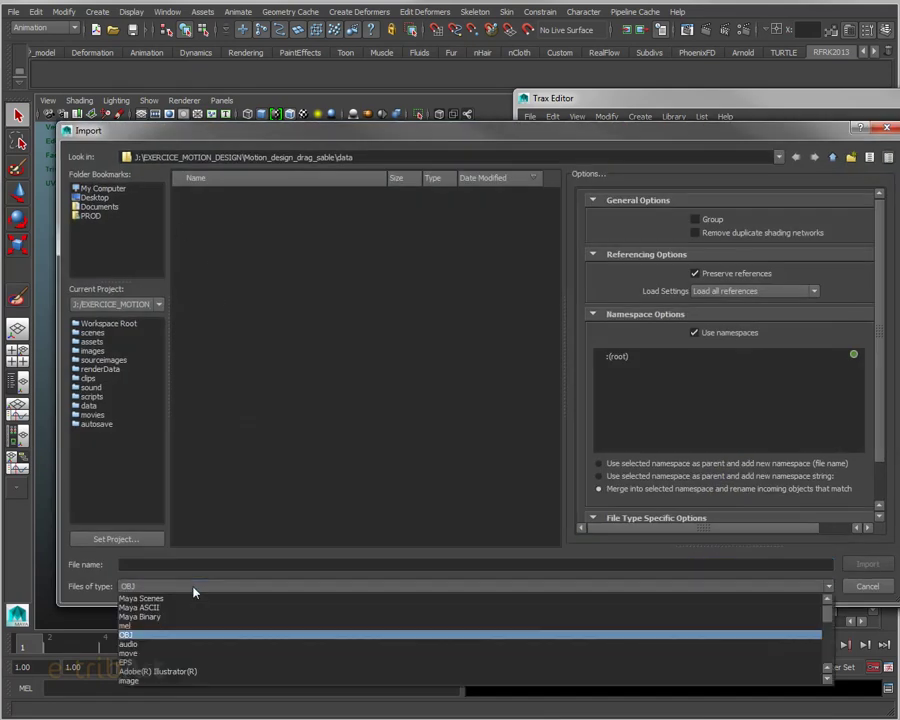
pyautogui.scroll(-3, 193, 649)
pyautogui.scroll(-1, 193, 649)
pyautogui.scroll(-2, 193, 649)
pyautogui.scroll(-2, 193, 649)
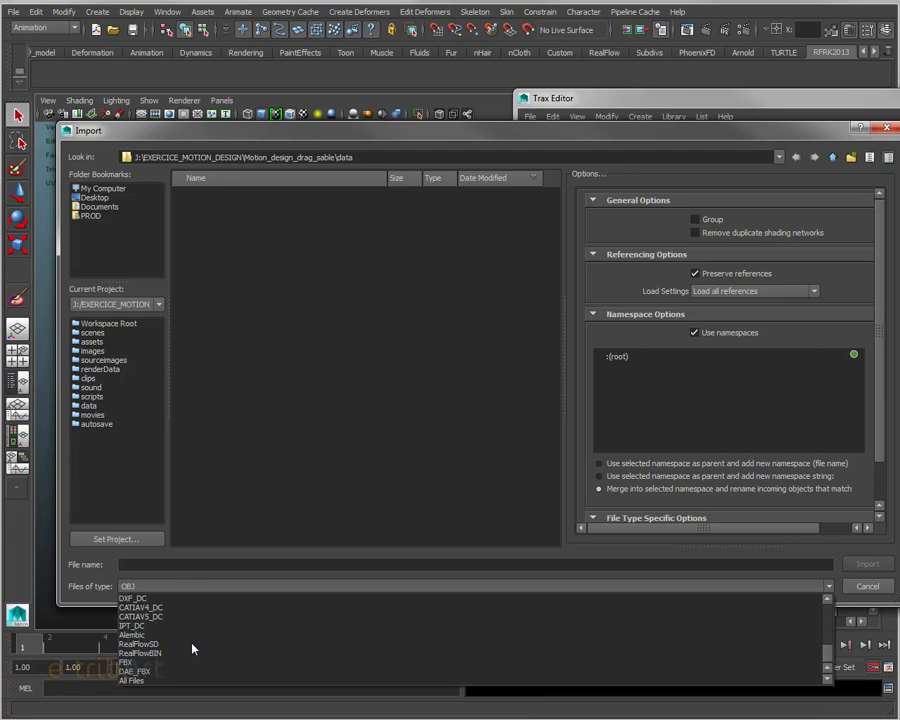
pyautogui.click(183, 665)
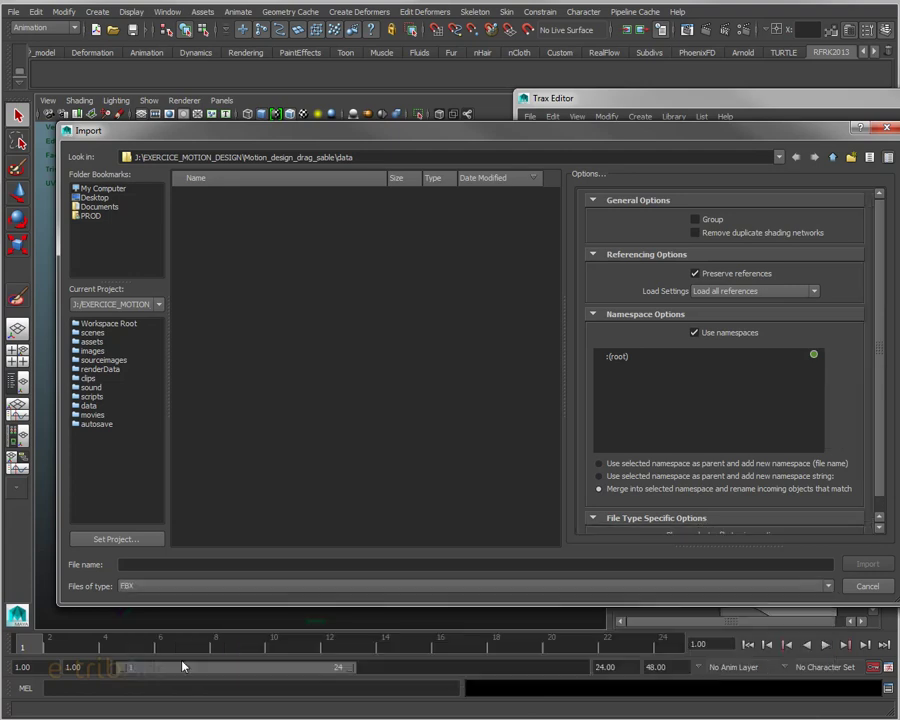
pyautogui.click(92, 334)
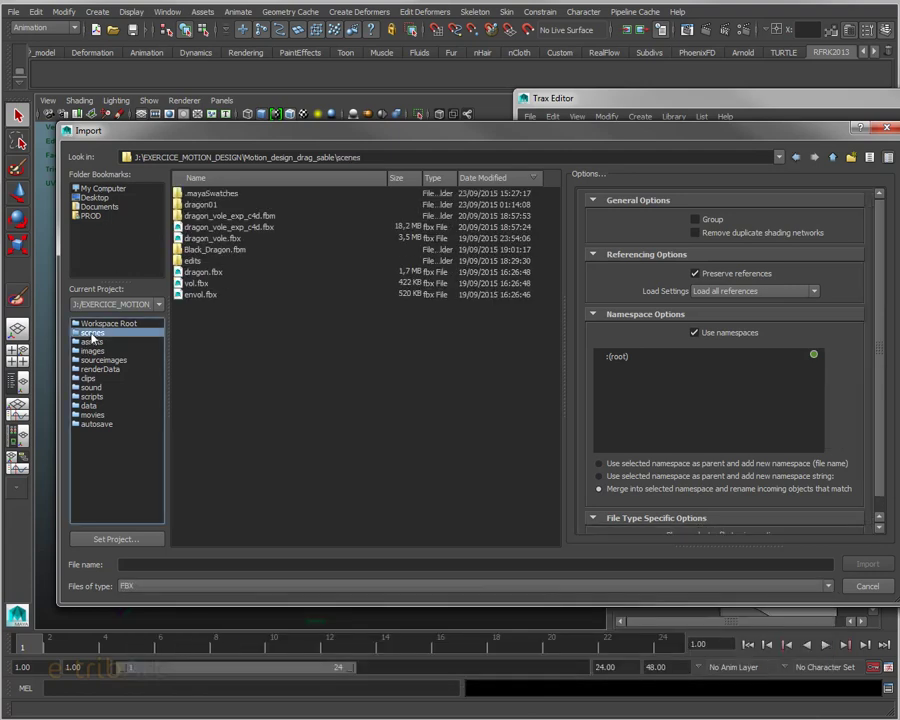
pyautogui.click(186, 295)
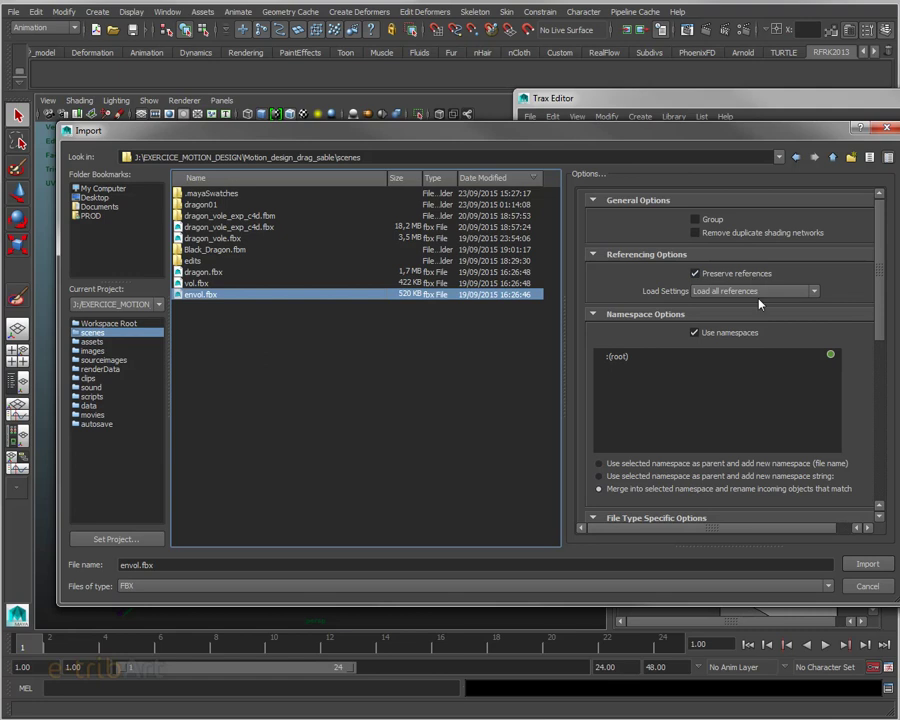
# - Expand the Animation and Deformed Models options and import envol.fbx with Add and update animation
pyautogui.moveTo(880, 295)
pyautogui.mouseDown()
pyautogui.moveTo(877, 448)
pyautogui.moveTo(867, 474)
pyautogui.mouseUp()
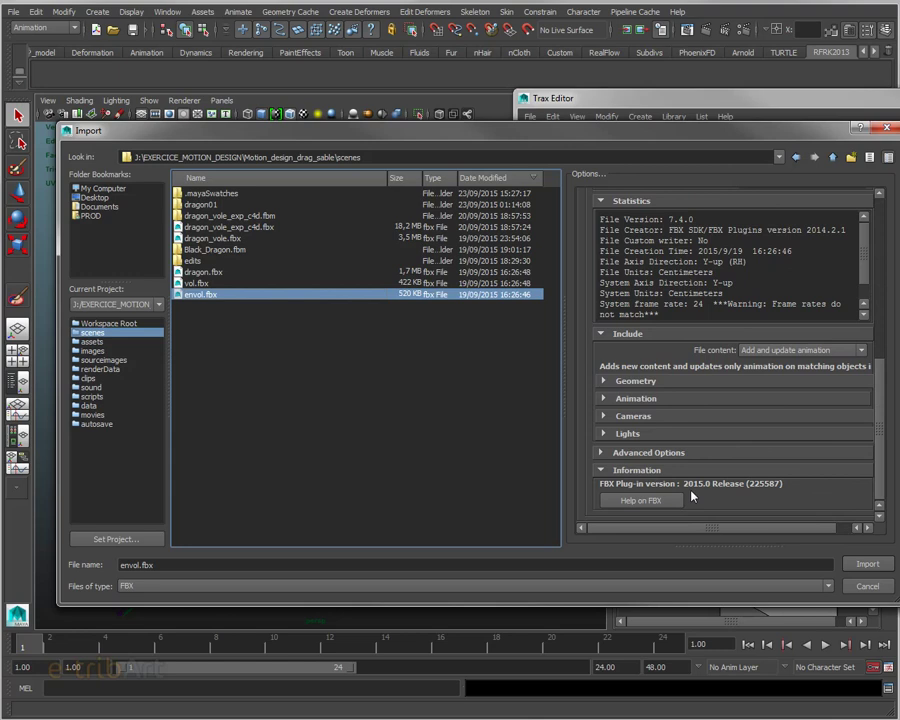
pyautogui.scroll(2, 731, 483)
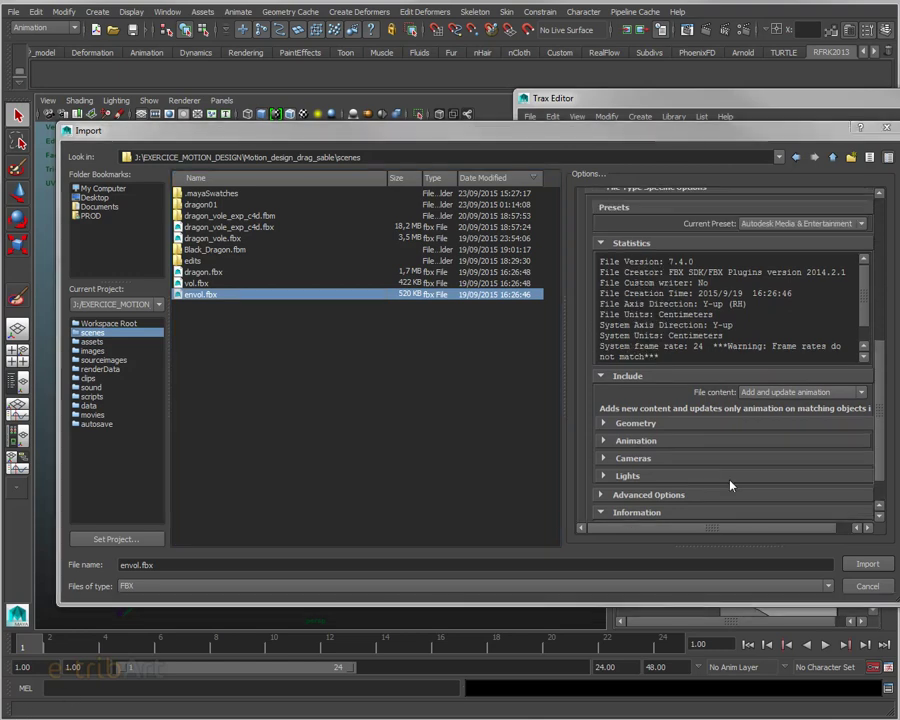
pyautogui.click(622, 443)
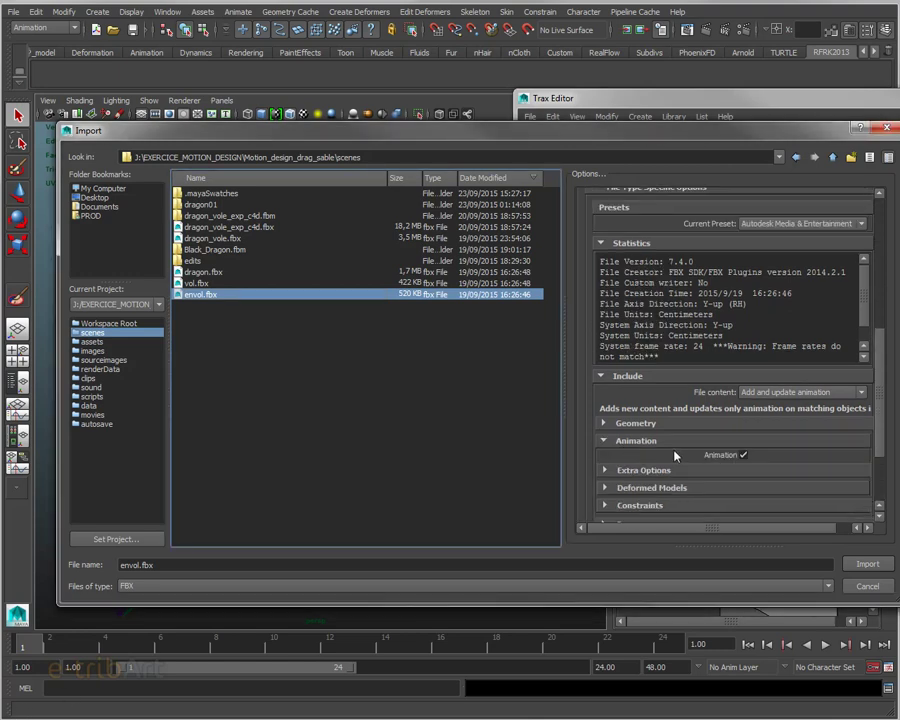
pyautogui.scroll(-2, 700, 462)
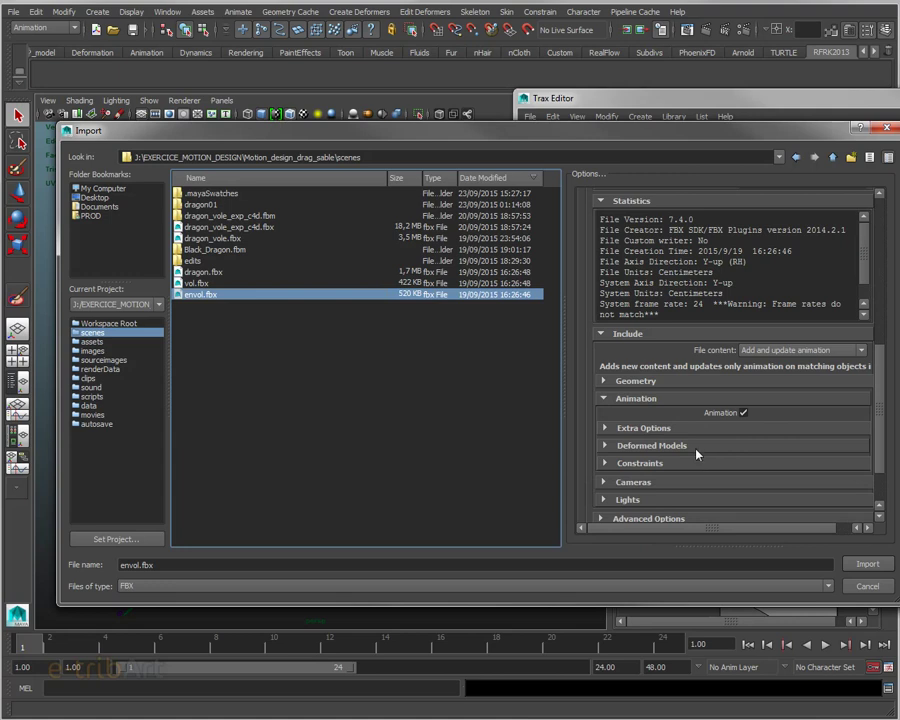
pyautogui.click(697, 454)
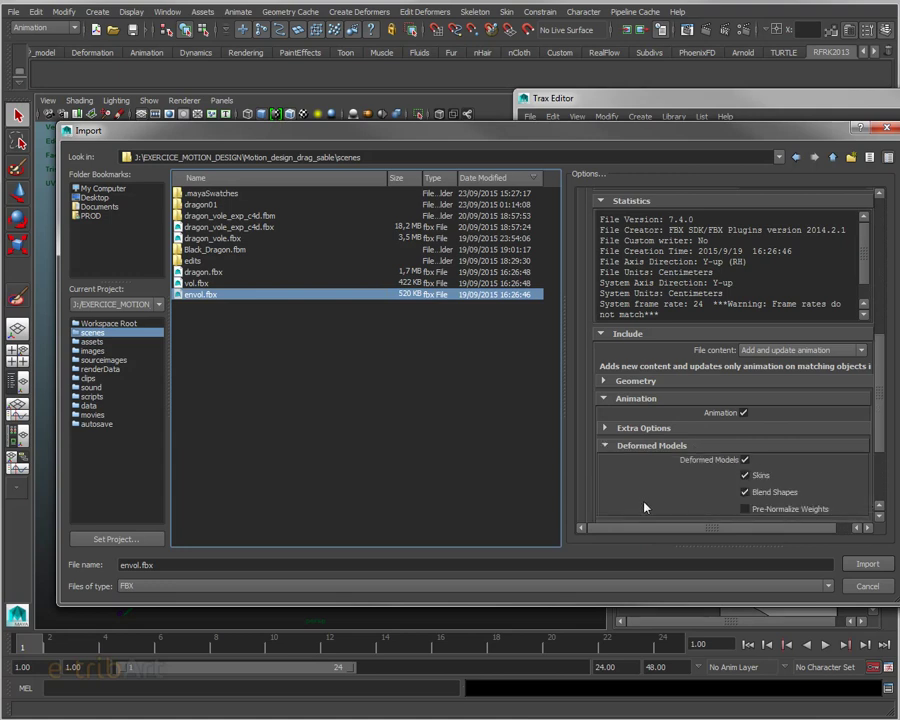
pyautogui.scroll(-2, 646, 515)
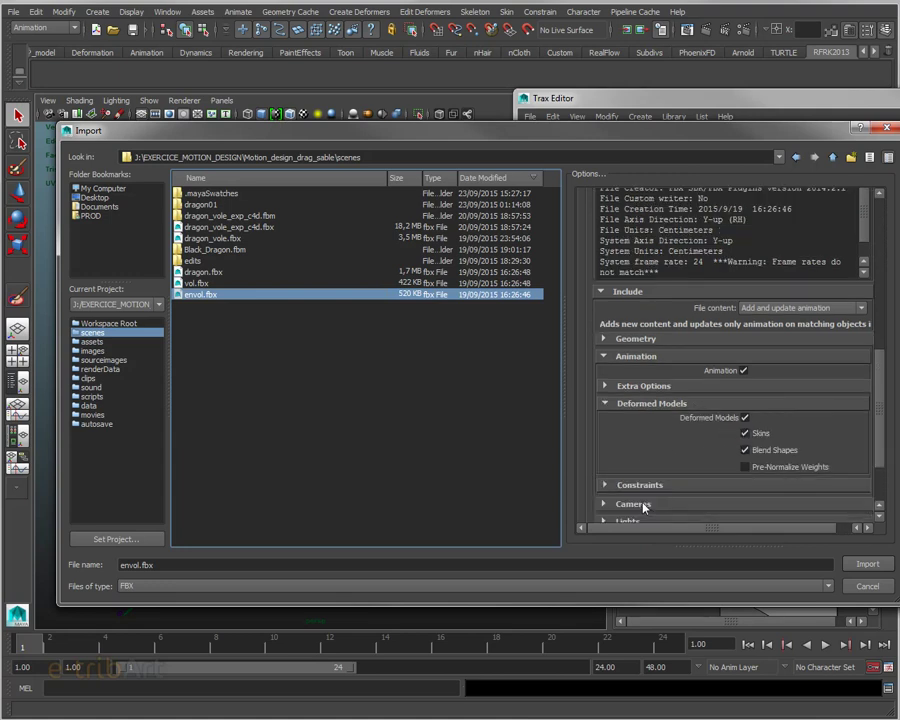
pyautogui.scroll(-2, 644, 508)
pyautogui.scroll(-2, 642, 505)
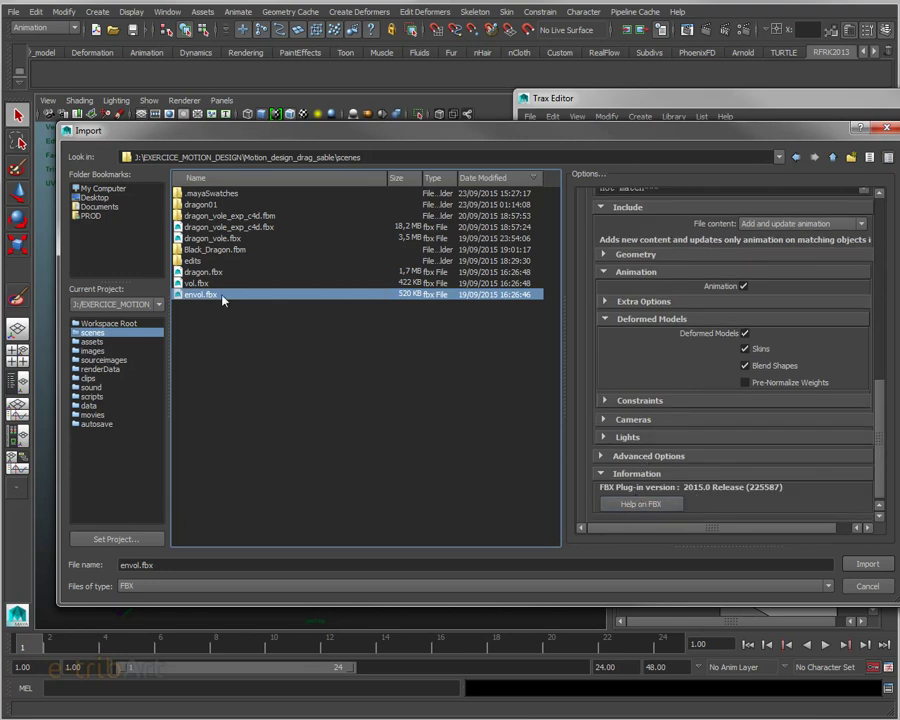
pyautogui.click(857, 566)
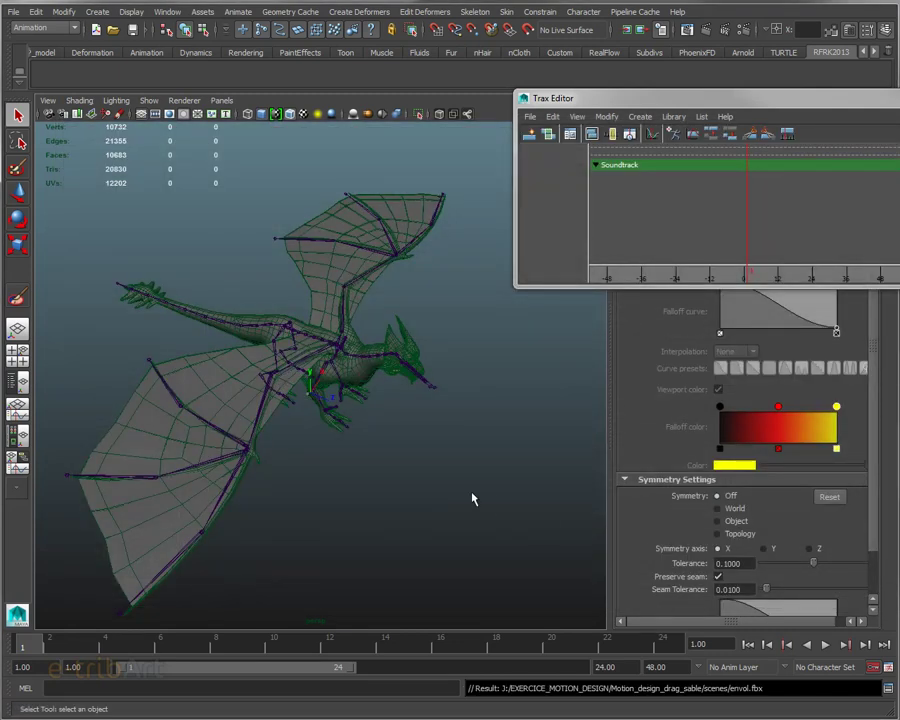
# - Play and stop the imported envol flight animation from two angles, then move the Trax Editor off-screen
pyautogui.moveTo(444, 452)
pyautogui.keyDown('alt'); pyautogui.mouseDown()
pyautogui.moveTo(367, 486)
pyautogui.moveTo(382, 456)
pyautogui.mouseUp(); pyautogui.keyUp('alt')
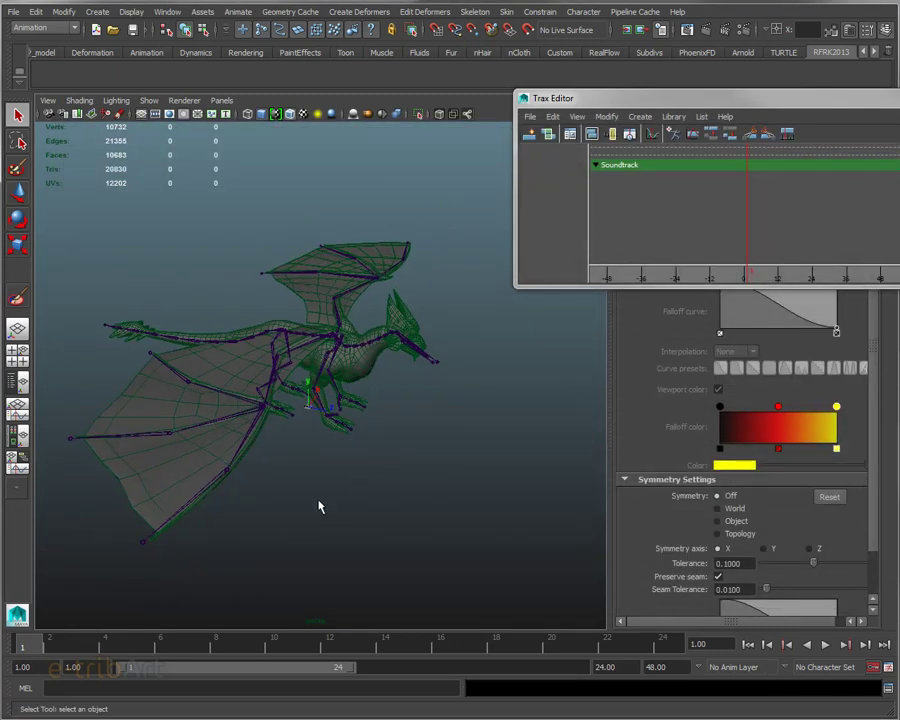
pyautogui.hotkey('alt', 'v')
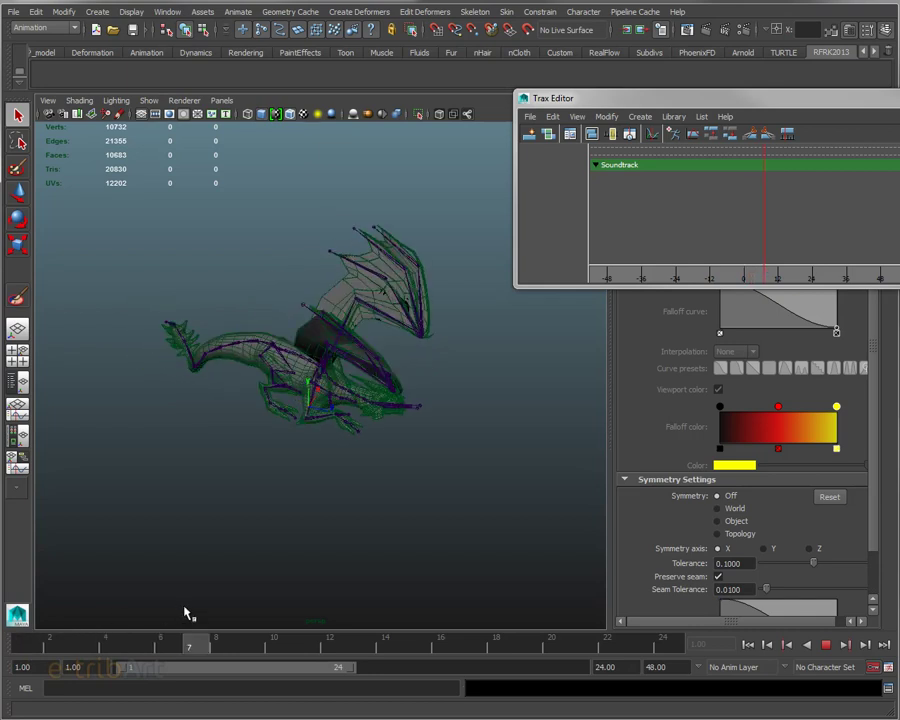
pyautogui.press('Escape')
pyautogui.moveTo(291, 456)
pyautogui.keyDown('alt'); pyautogui.mouseDown()
pyautogui.moveTo(293, 500)
pyautogui.moveTo(157, 493)
pyautogui.moveTo(285, 471)
pyautogui.mouseUp(); pyautogui.keyUp('alt')
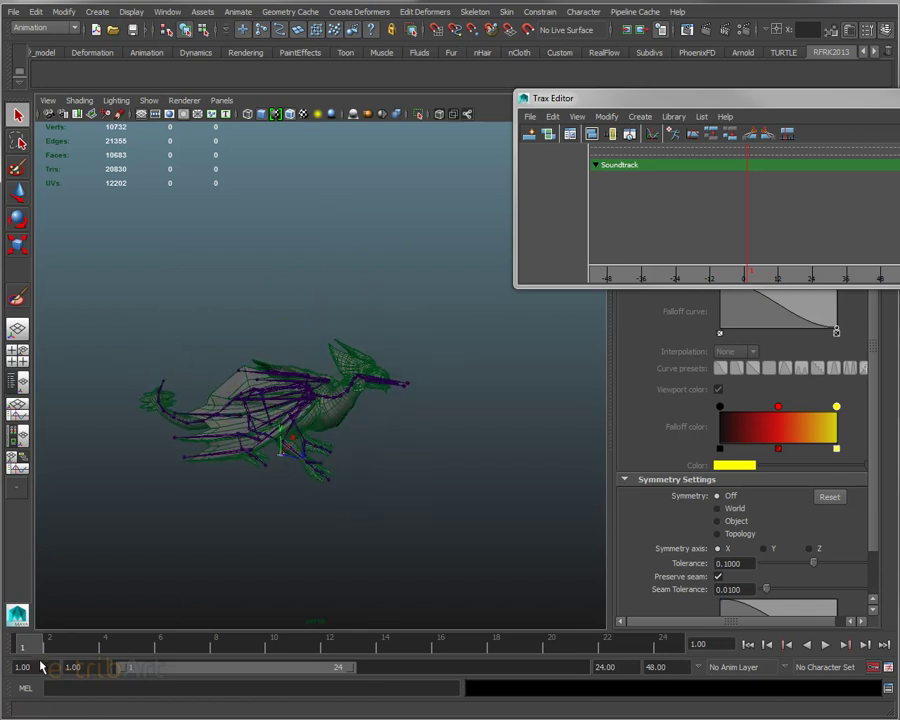
pyautogui.hotkey('alt', 'v')
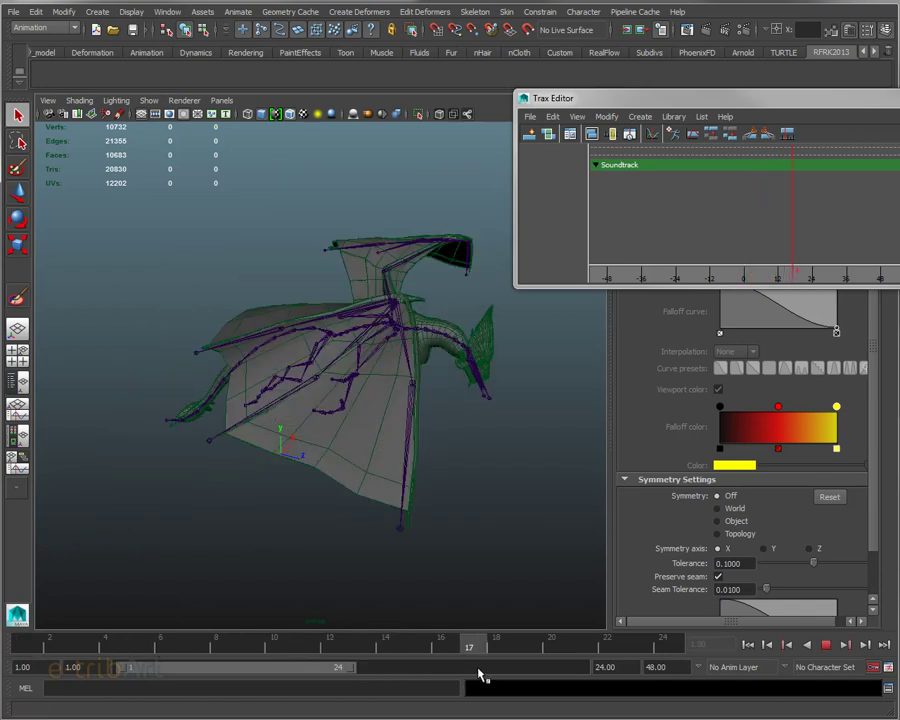
pyautogui.hotkey('alt', 'v')
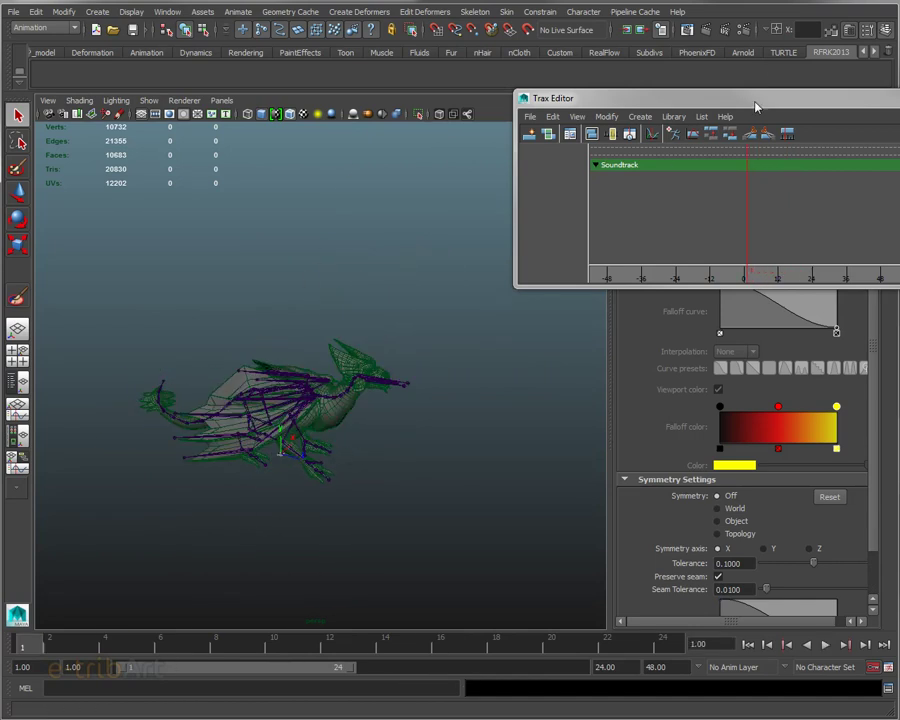
pyautogui.moveTo(755, 98); pyautogui.dragTo(899, 95)
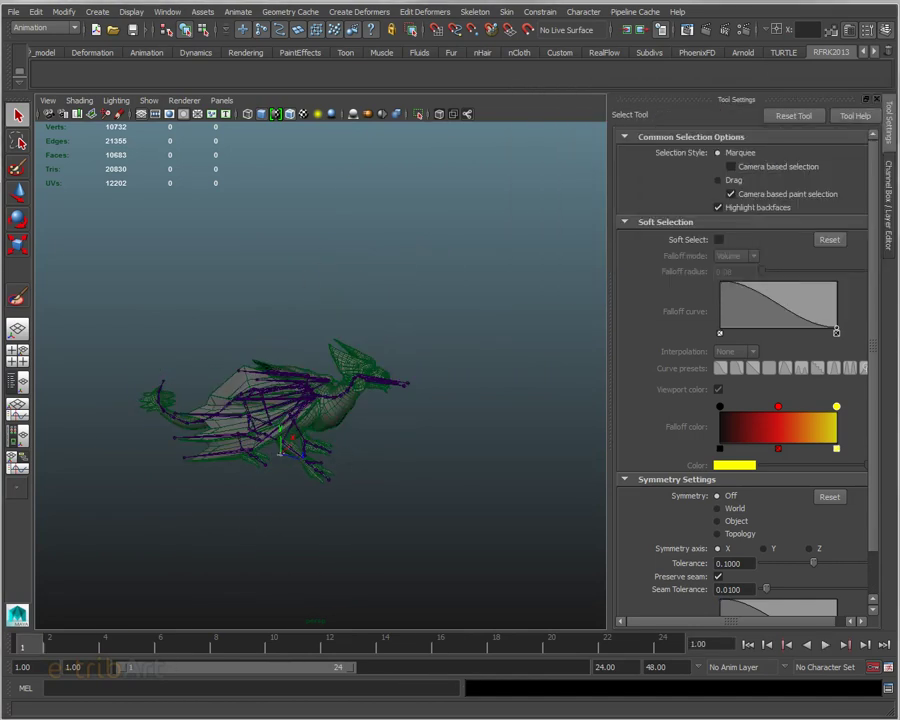
# - Select the dragon rig, expand Hips in the Outliner, and select the Spine joint
pyautogui.moveTo(120, 300); pyautogui.dragTo(430, 490)
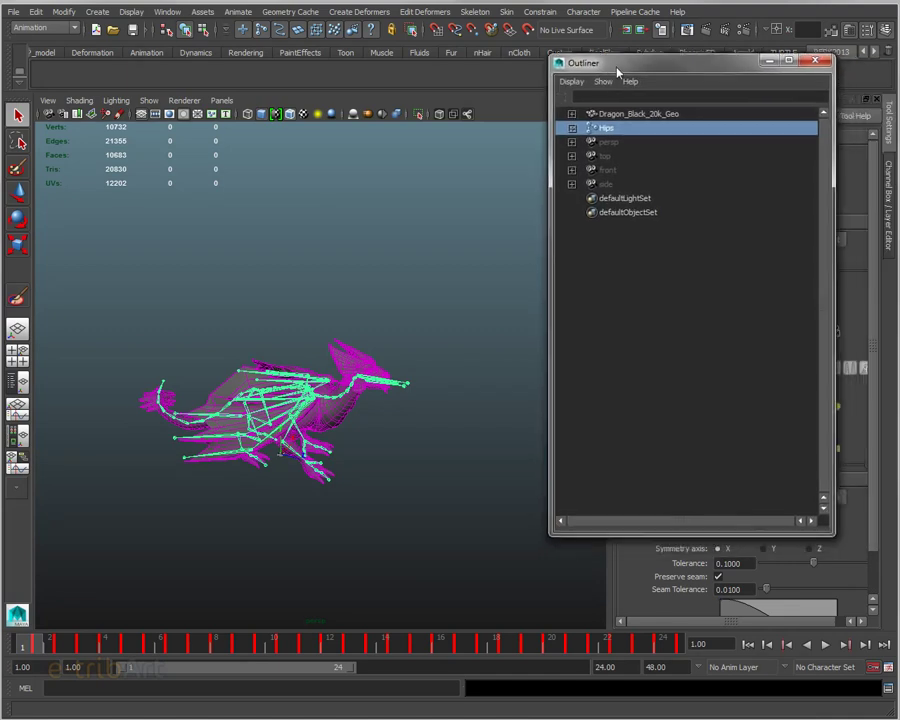
pyautogui.moveTo(834, 175); pyautogui.dragTo(737, 175)
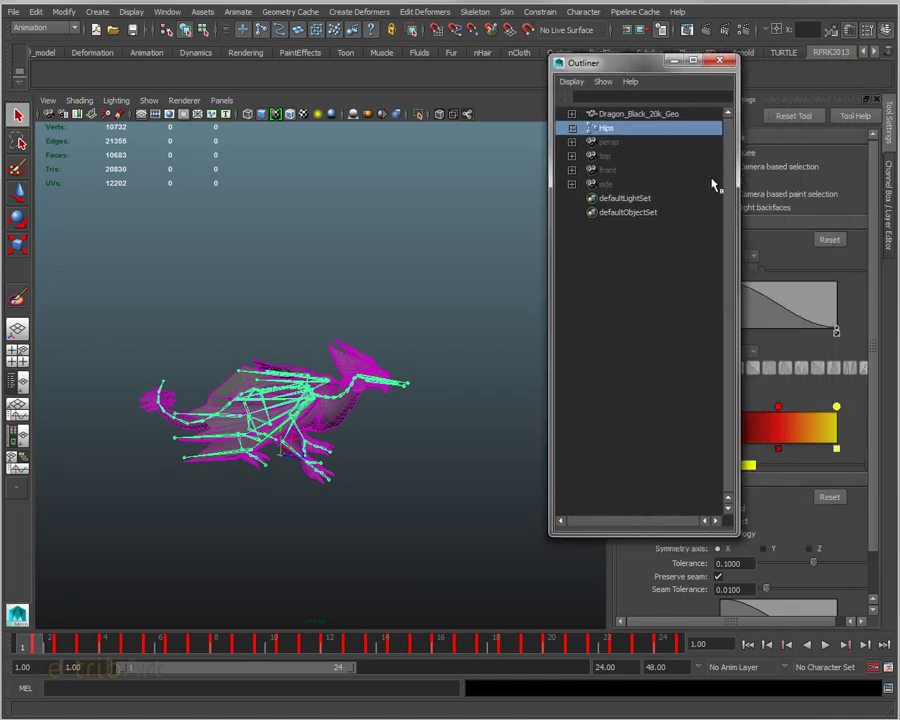
pyautogui.click(572, 128)
pyautogui.click(621, 142)
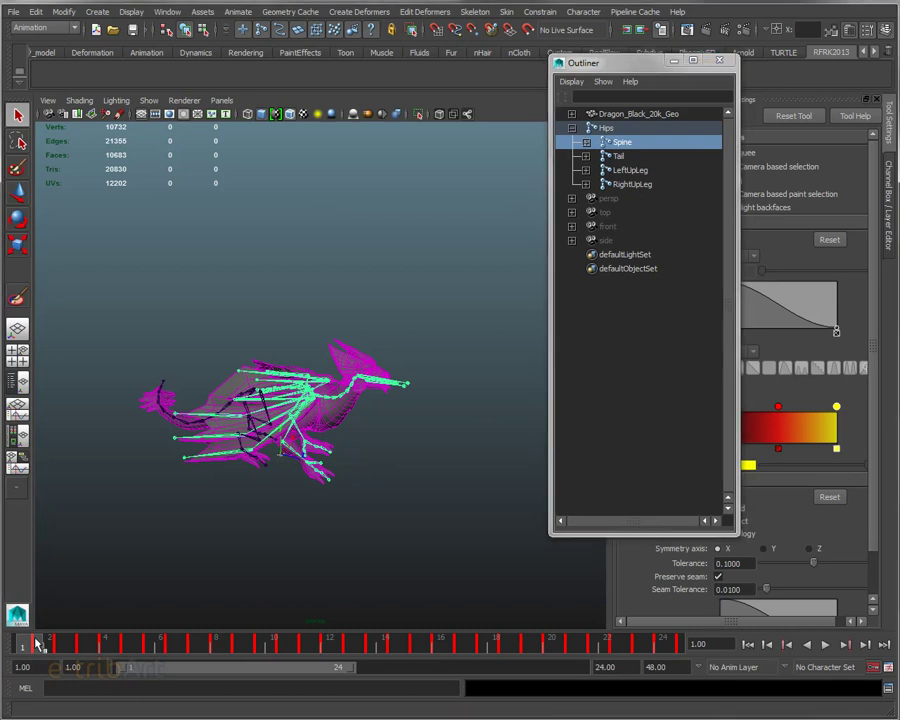
# - Set the playback end to frame 60 and step back to the last key at frame 40
pyautogui.moveTo(38, 645)
pyautogui.mouseDown()
pyautogui.moveTo(316, 655)
pyautogui.moveTo(47, 660)
pyautogui.mouseUp()
pyautogui.doubleClick(620, 667)
pyautogui.write('6')
pyautogui.press('Return')
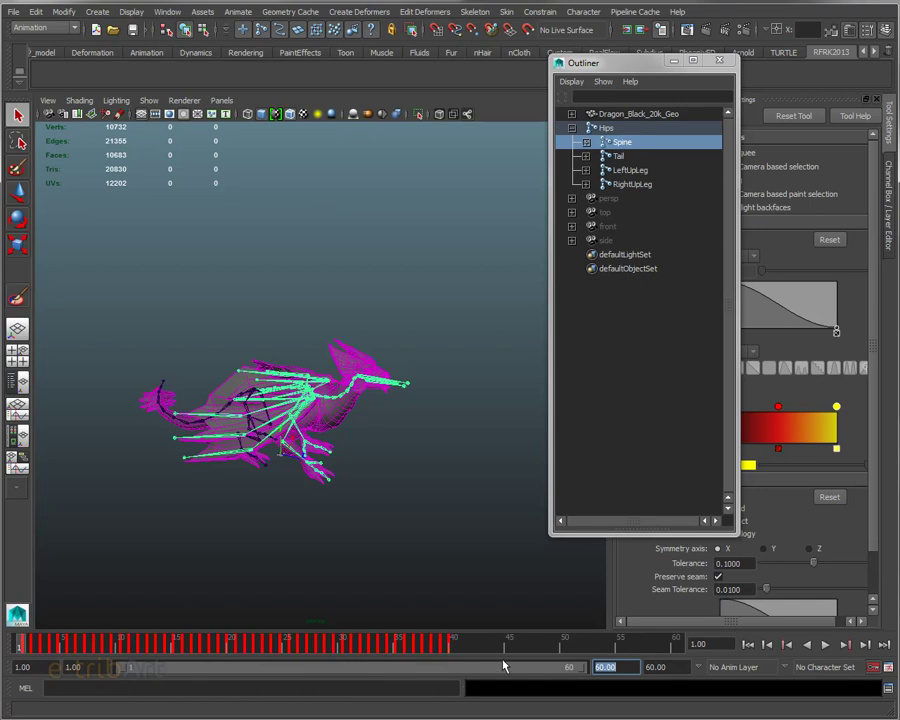
pyautogui.click(498, 643)
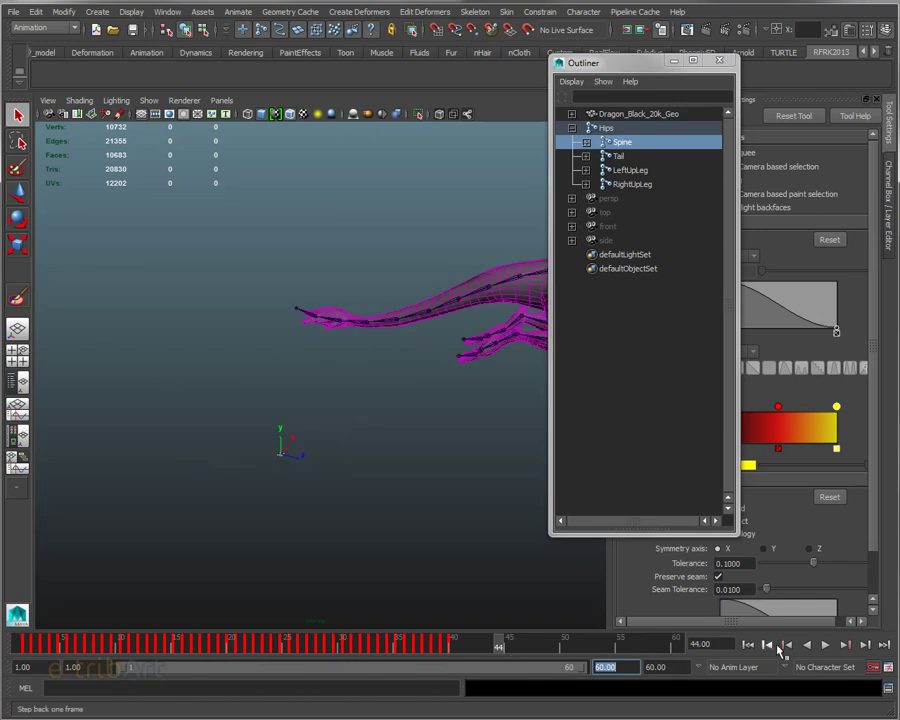
pyautogui.click(786, 645)
pyautogui.click(786, 645)
pyautogui.click(786, 645)
pyautogui.click(786, 645)
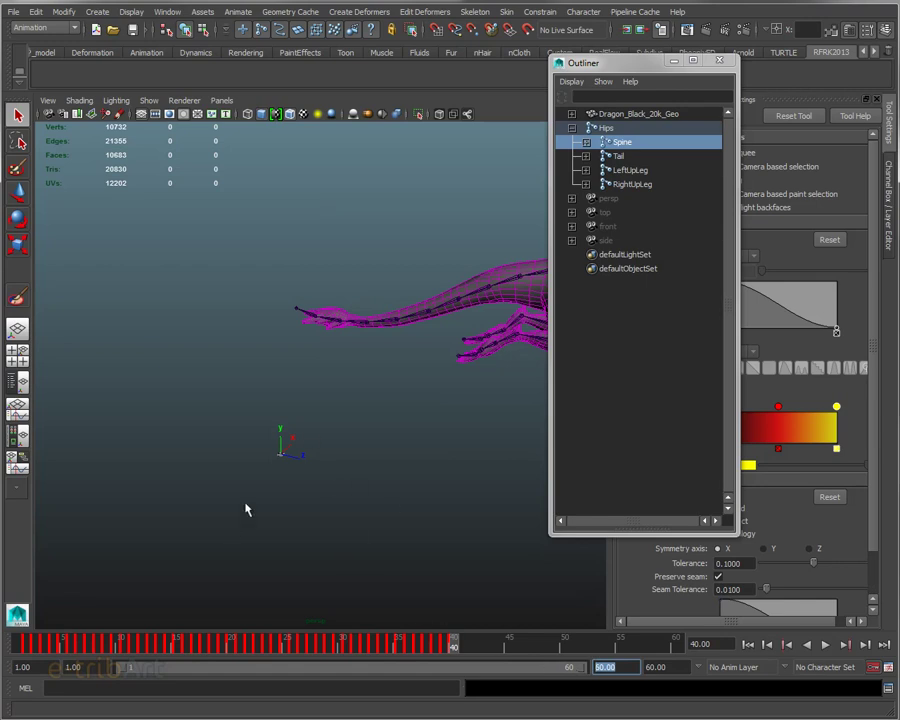
# - Review the takeoff animation from side and front views, playing and scrubbing to about frame 24
pyautogui.keyDown('alt'); pyautogui.moveTo(179, 581); pyautogui.dragTo(307, 438); pyautogui.keyUp('alt')
pyautogui.keyDown('alt'); pyautogui.moveTo(307, 438); pyautogui.dragTo(226, 439, button='middle'); pyautogui.keyUp('alt')
pyautogui.keyDown('alt'); pyautogui.moveTo(226, 439); pyautogui.dragTo(157, 446); pyautogui.keyUp('alt')
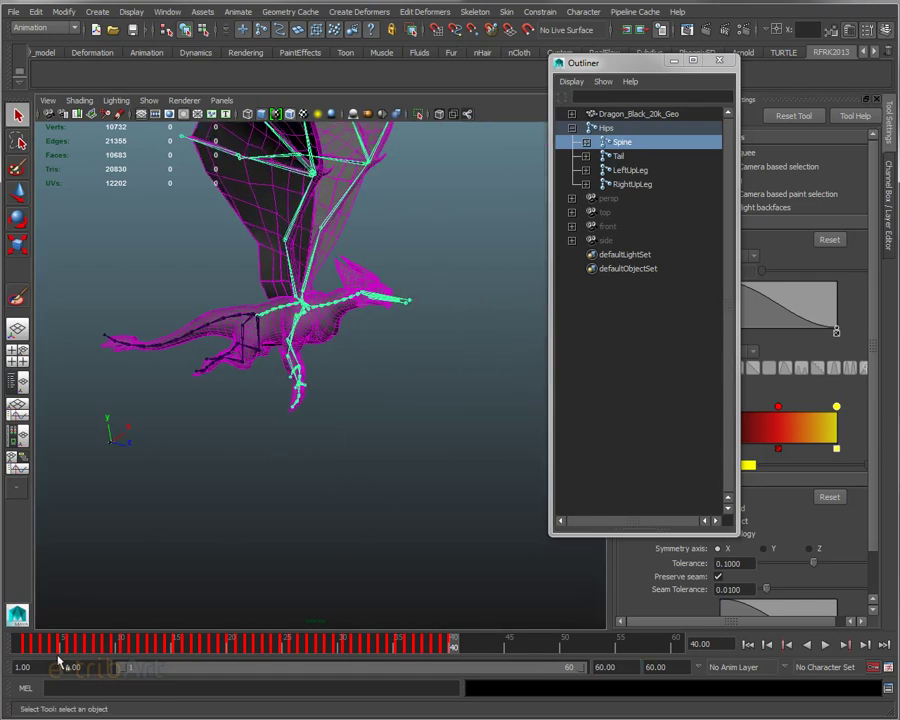
pyautogui.hotkey('alt', 'v')
pyautogui.moveTo(38, 648)
pyautogui.mouseDown()
pyautogui.moveTo(100, 641)
pyautogui.moveTo(398, 660)
pyautogui.moveTo(437, 666)
pyautogui.moveTo(420, 677)
pyautogui.moveTo(447, 679)
pyautogui.moveTo(437, 680)
pyautogui.mouseUp()
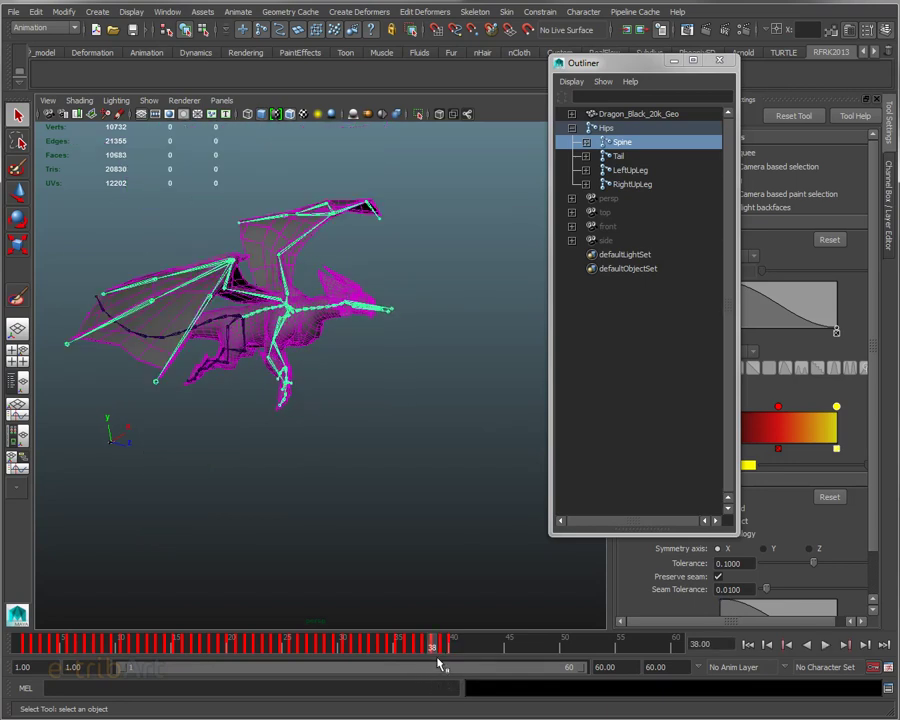
pyautogui.moveTo(346, 430)
pyautogui.keyDown('alt'); pyautogui.mouseDown()
pyautogui.moveTo(233, 460)
pyautogui.moveTo(265, 432)
pyautogui.moveTo(386, 424)
pyautogui.moveTo(414, 432)
pyautogui.moveTo(350, 422)
pyautogui.moveTo(345, 507)
pyautogui.mouseUp(); pyautogui.keyUp('alt')
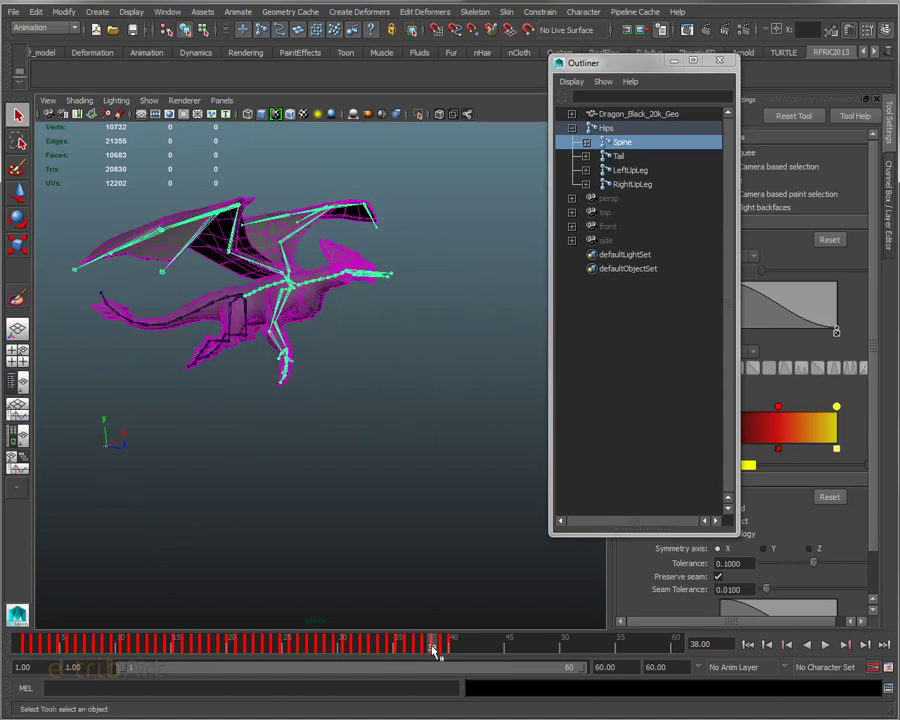
pyautogui.hotkey('alt', 'v')
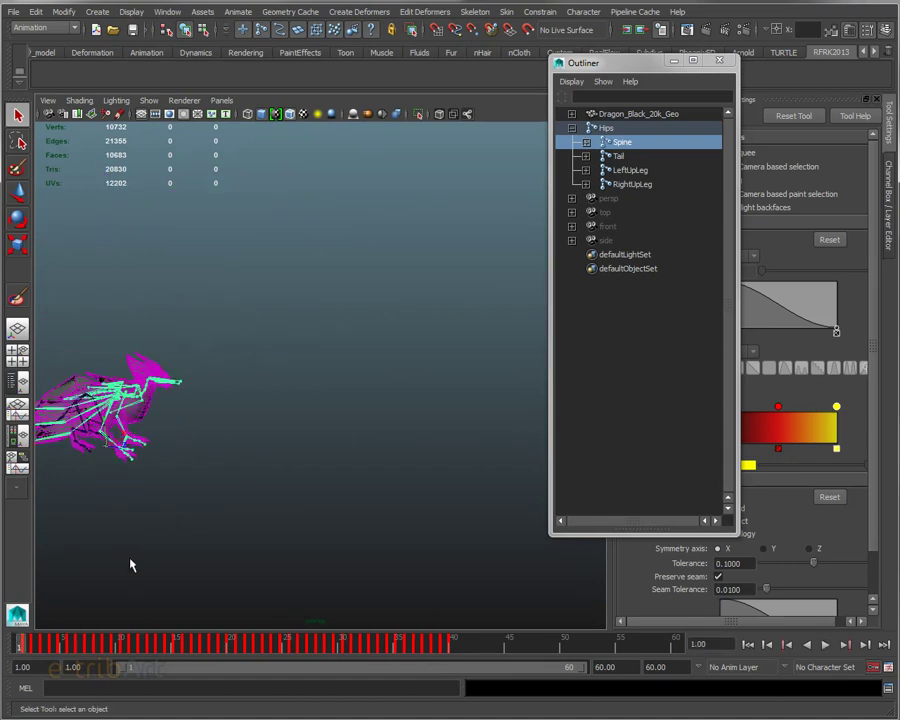
pyautogui.hotkey('alt', 'v')
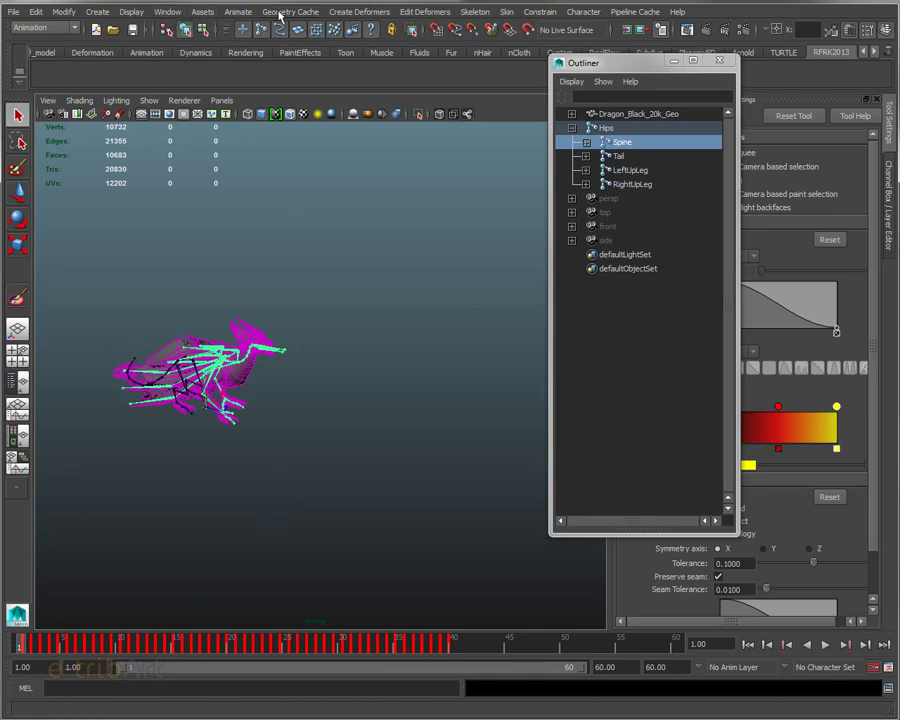
pyautogui.click(163, 11)
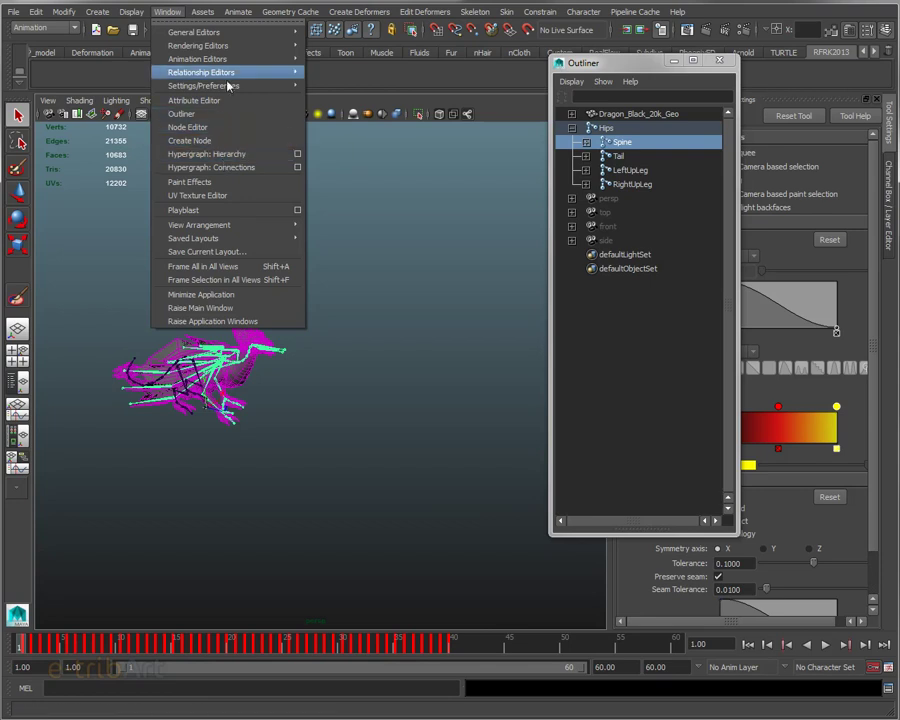
pyautogui.click(323, 70)
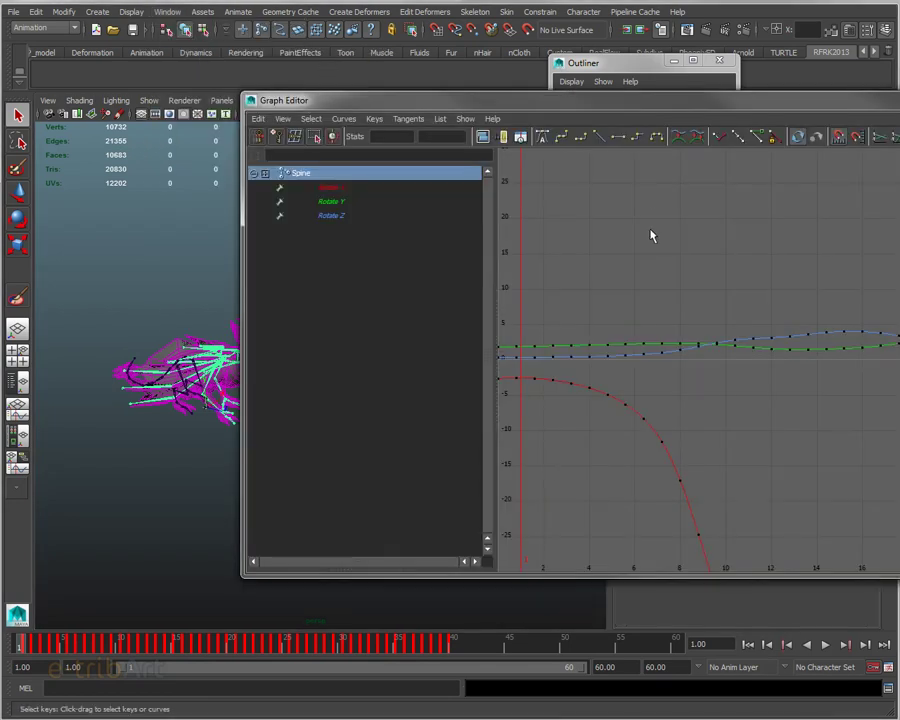
pyautogui.moveTo(606, 98); pyautogui.dragTo(471, 87)
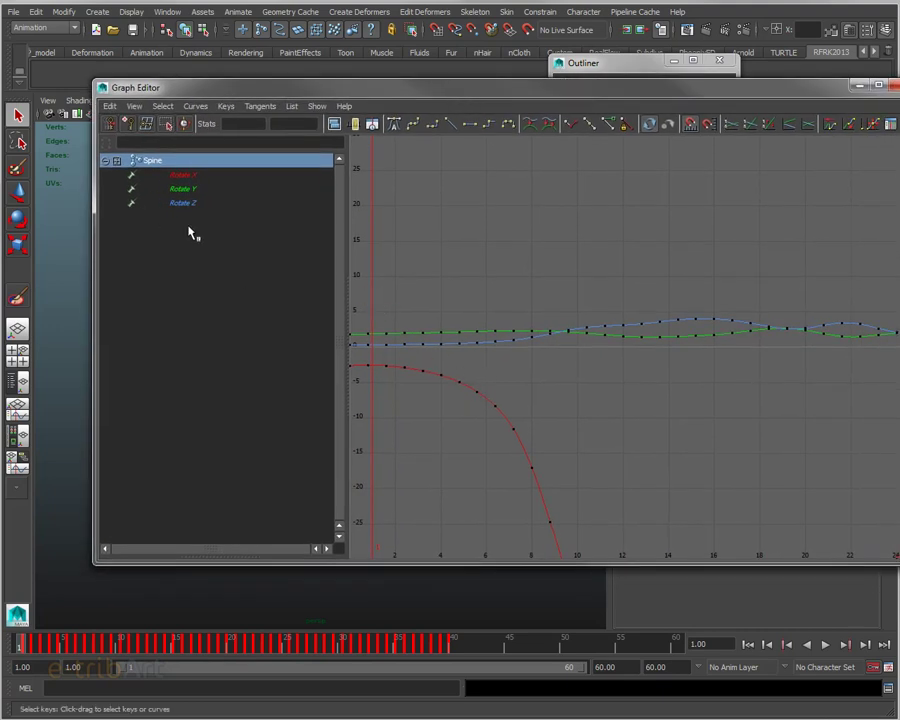
pyautogui.click(192, 107)
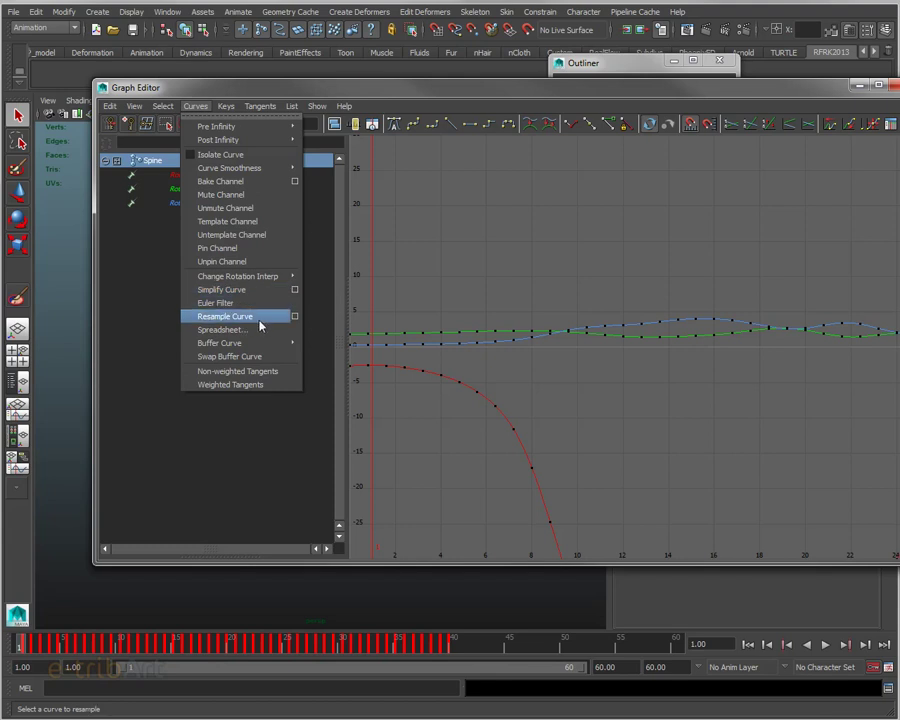
pyautogui.click(585, 375)
pyautogui.scroll(-3, 585, 372)
pyautogui.scroll(-3, 585, 374)
pyautogui.moveTo(583, 376)
pyautogui.keyDown('alt'); pyautogui.mouseDown(button='middle')
pyautogui.moveTo(476, 367)
pyautogui.moveTo(465, 353)
pyautogui.mouseUp(button='middle'); pyautogui.keyUp('alt')
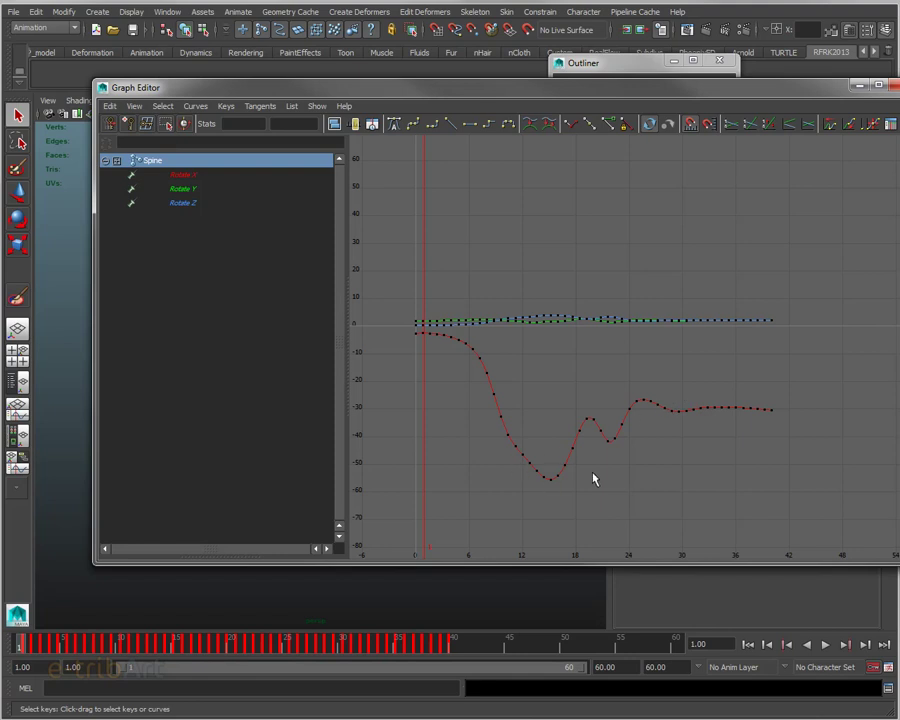
pyautogui.moveTo(202, 93)
pyautogui.mouseDown()
pyautogui.moveTo(229, 93)
pyautogui.moveTo(229, 188)
pyautogui.moveTo(274, 98)
pyautogui.moveTo(224, 97)
pyautogui.mouseUp()
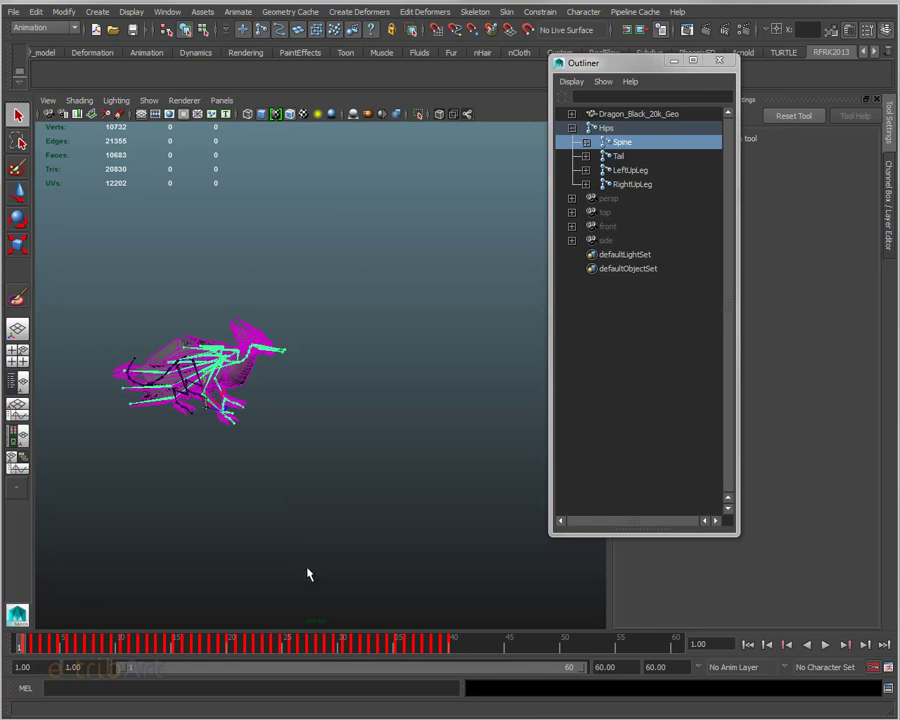
# - Open Animate > Create Clip options, showing dragon_vol with frames 1–24, and position the dialog
pyautogui.click(237, 12)
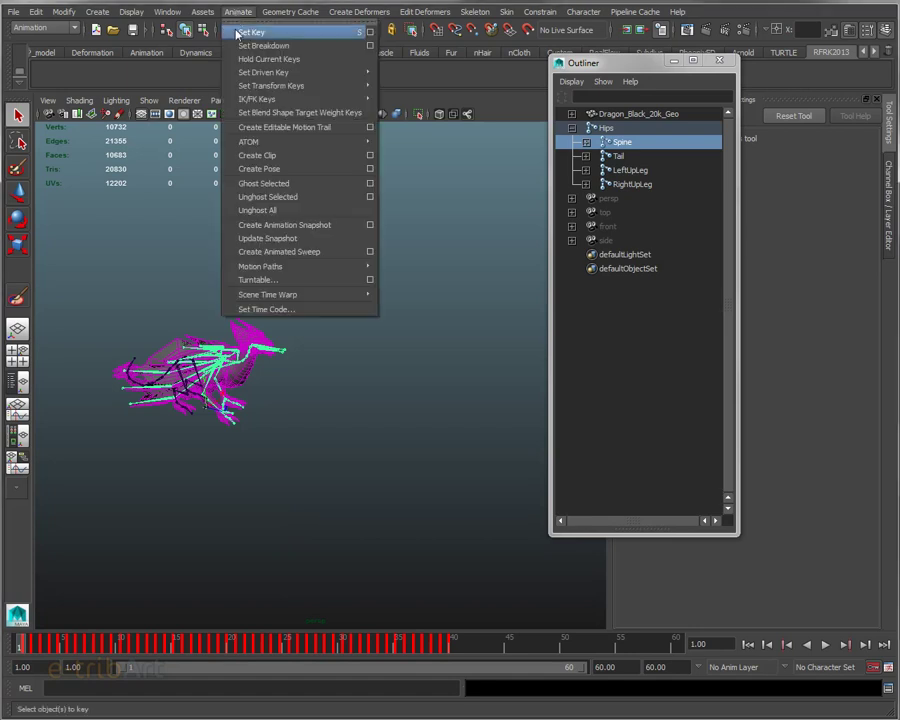
pyautogui.click(370, 155)
pyautogui.write('dragon_vol')
pyautogui.moveTo(446, 45); pyautogui.dragTo(426, 197)
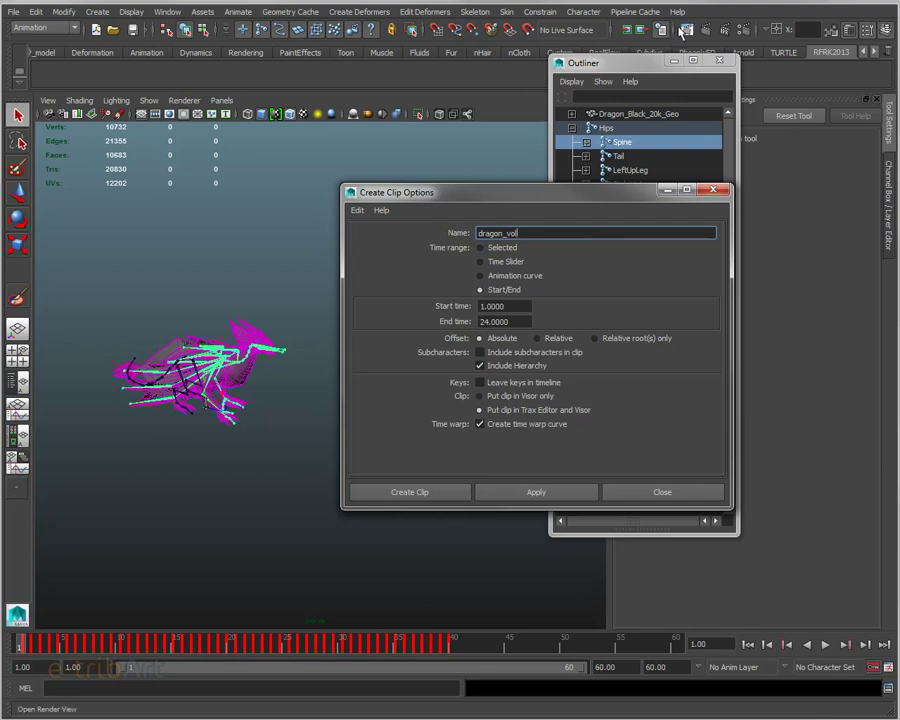
pyautogui.click(583, 12)
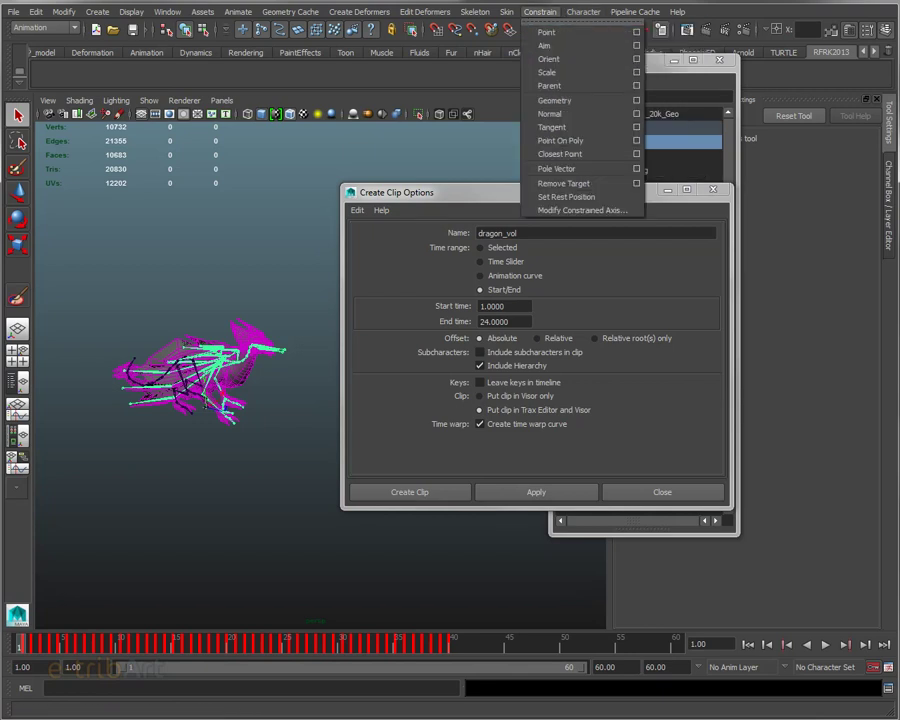
pyautogui.press('Escape')
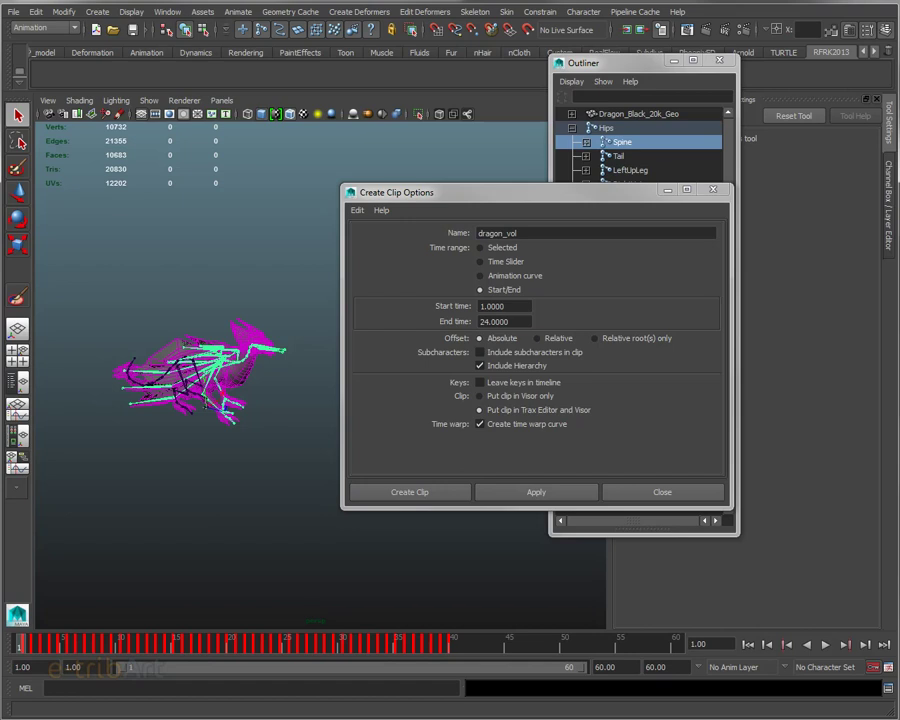
pyautogui.moveTo(484, 196)
pyautogui.mouseDown()
pyautogui.moveTo(463, 178)
pyautogui.moveTo(507, 214)
pyautogui.mouseUp()
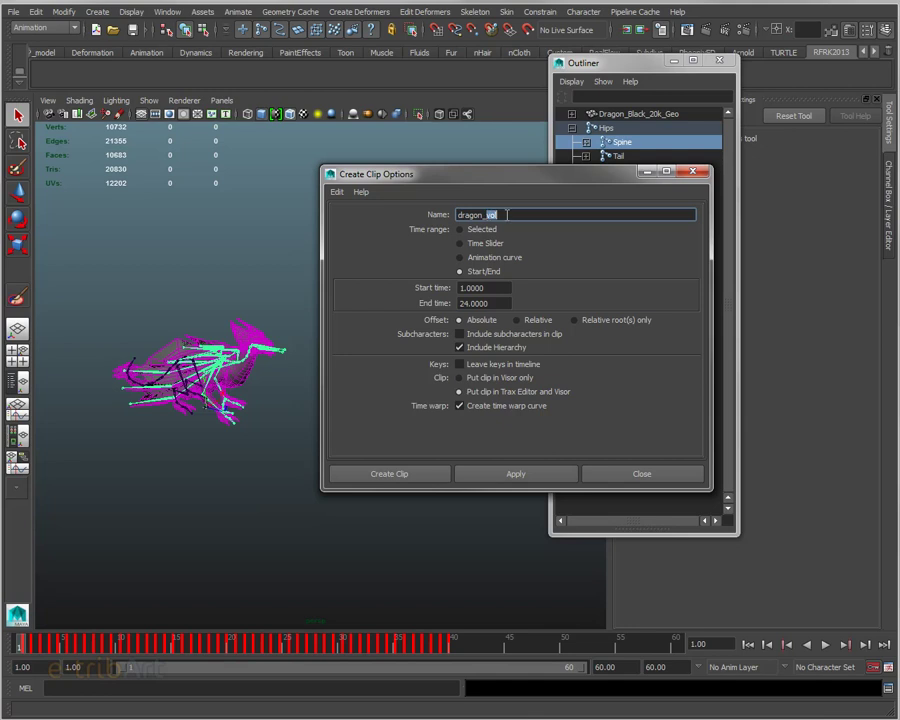
# - Rename the clip dragon_envol with End 40, select Hips, and leave Leave keys in timeline off
pyautogui.write('envol')
pyautogui.click(497, 303)
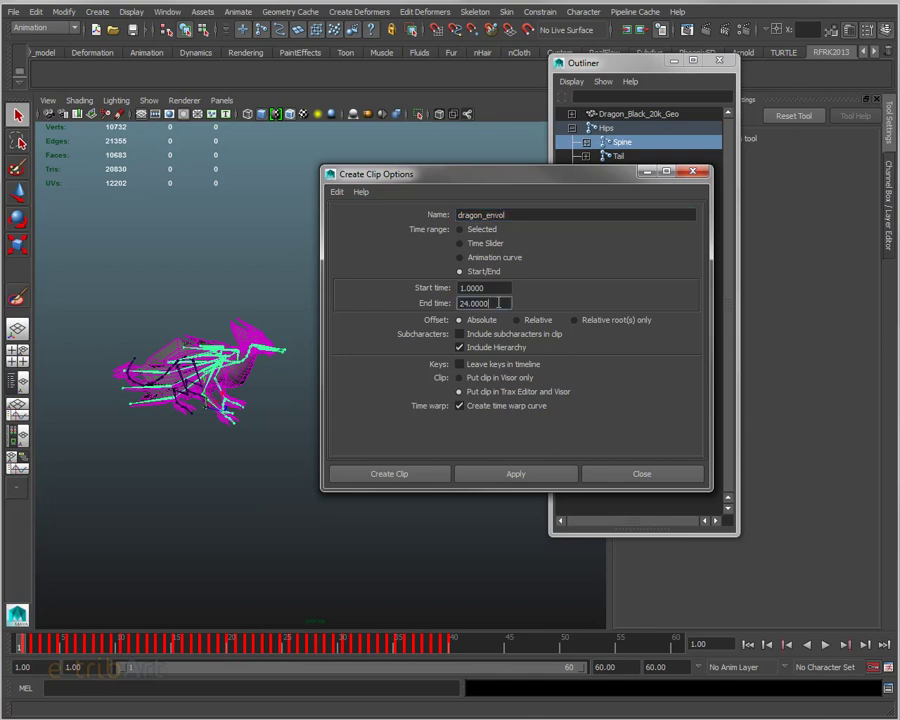
pyautogui.write('40')
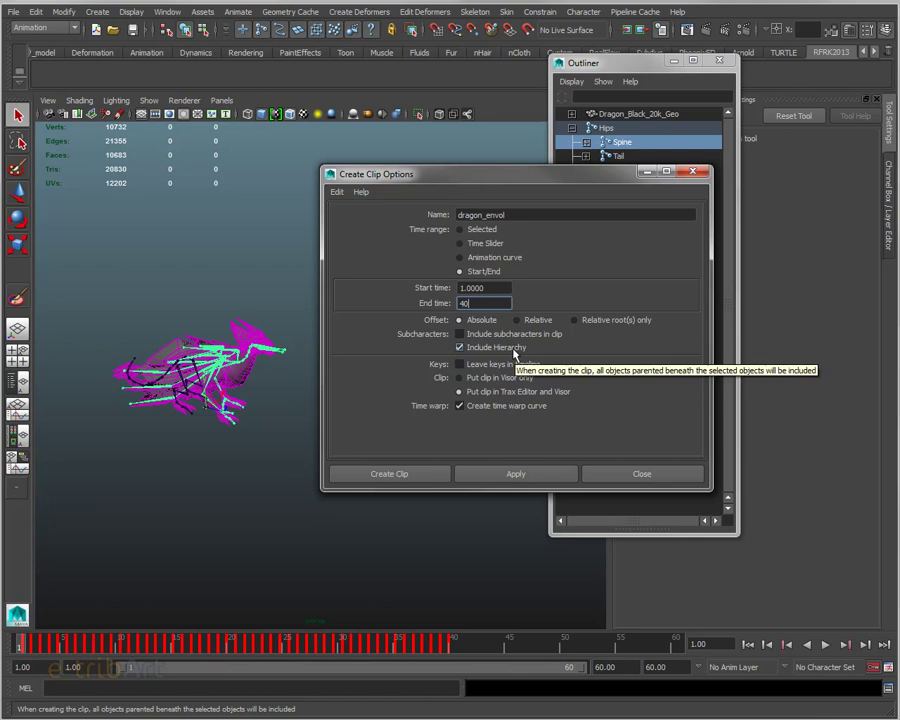
pyautogui.moveTo(580, 175); pyautogui.dragTo(598, 266)
pyautogui.click(605, 128)
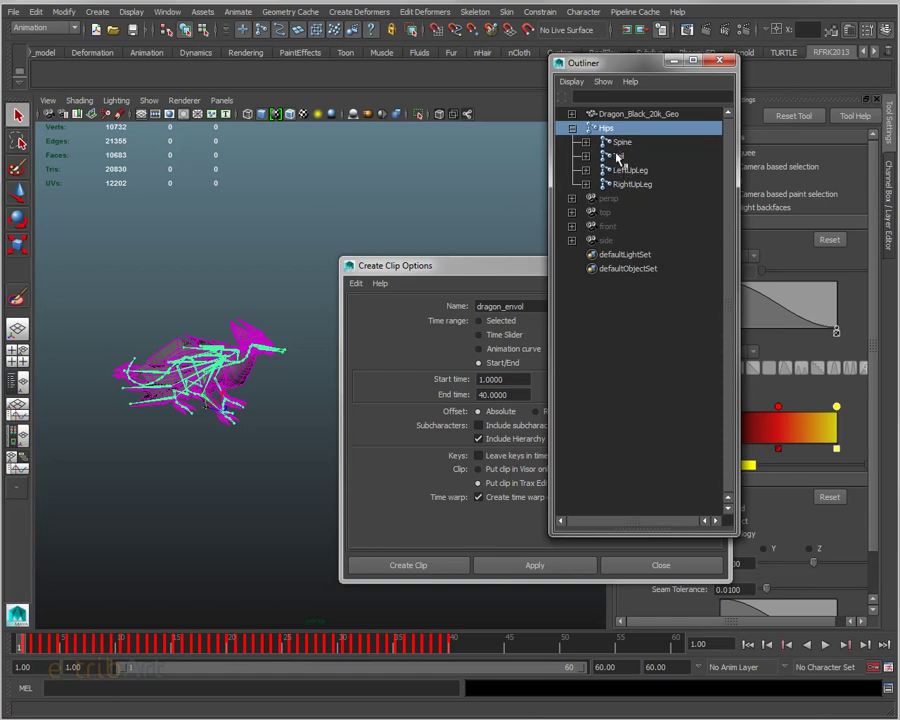
pyautogui.moveTo(487, 265); pyautogui.dragTo(467, 242)
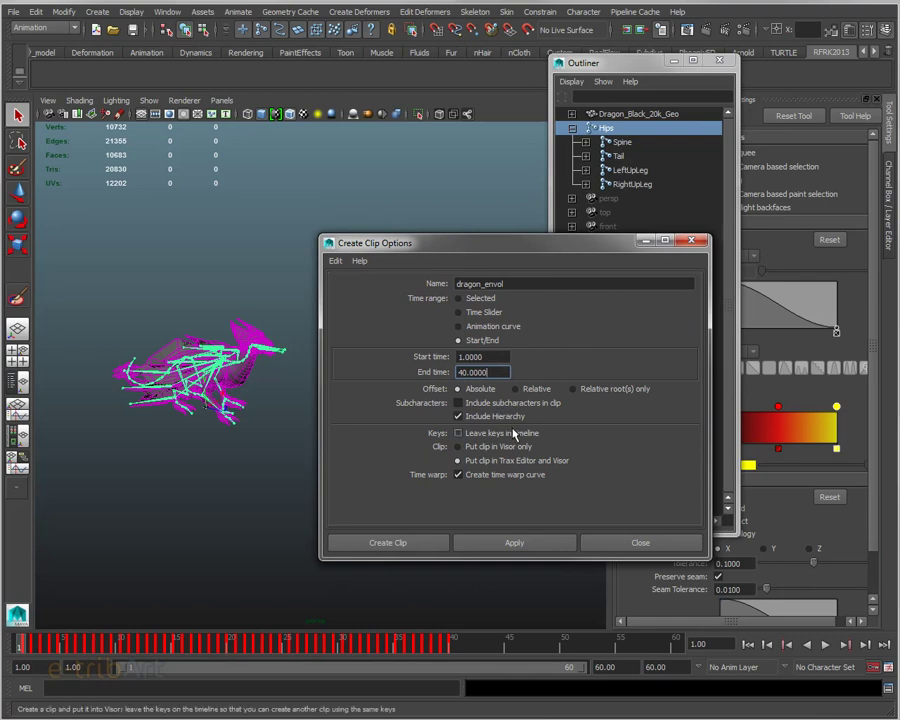
pyautogui.moveTo(470, 434)
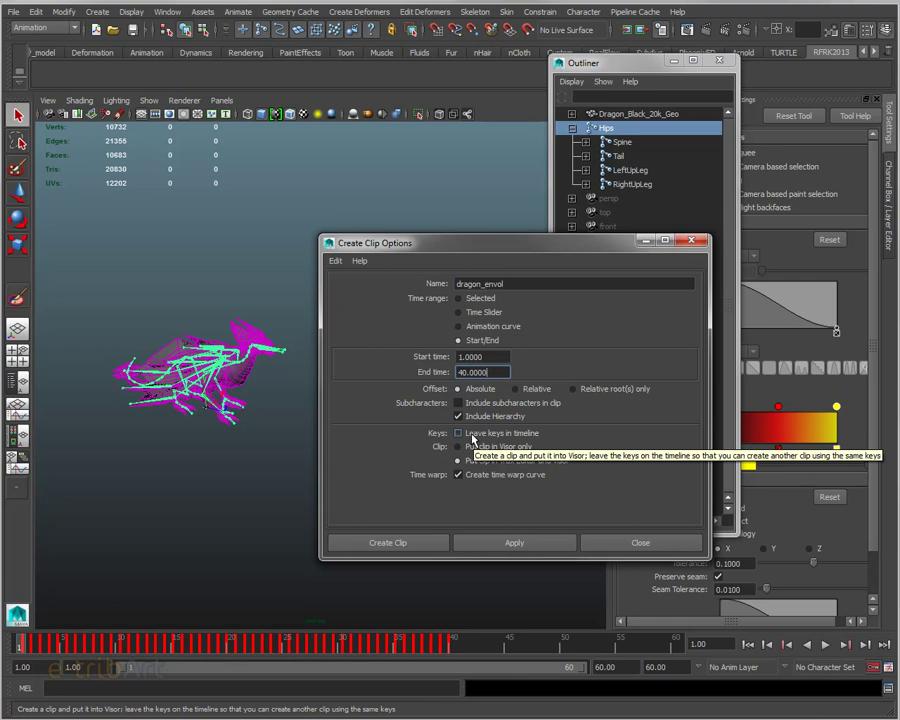
pyautogui.click(473, 438)
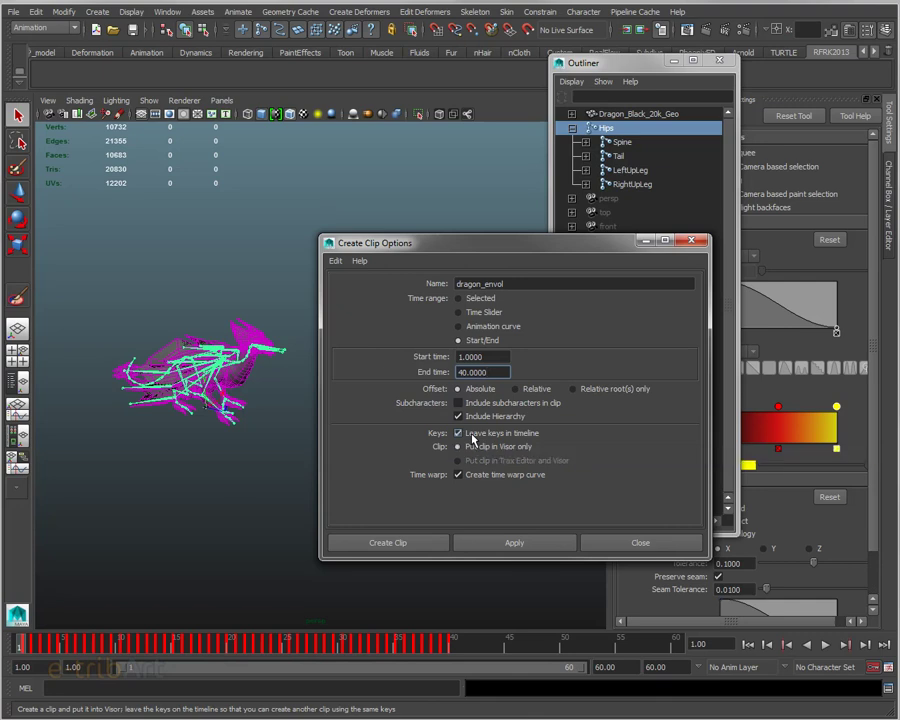
pyautogui.click(473, 438)
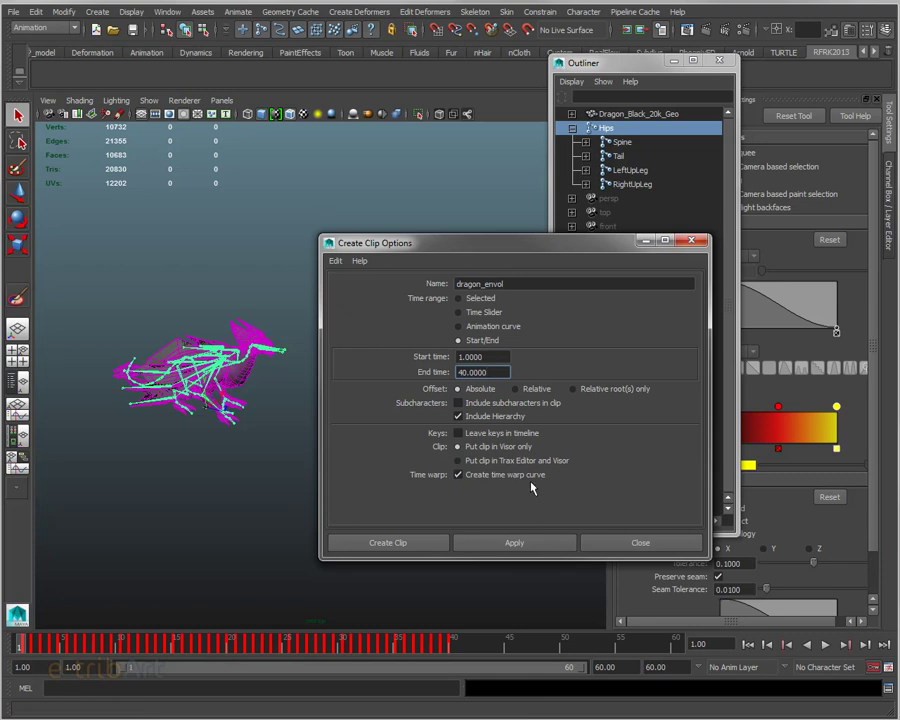
# - Create the dragon_envol clip, then select RightWing3 and pick its Rotate X/Y/Z channels in the Channel Box
pyautogui.click(398, 544)
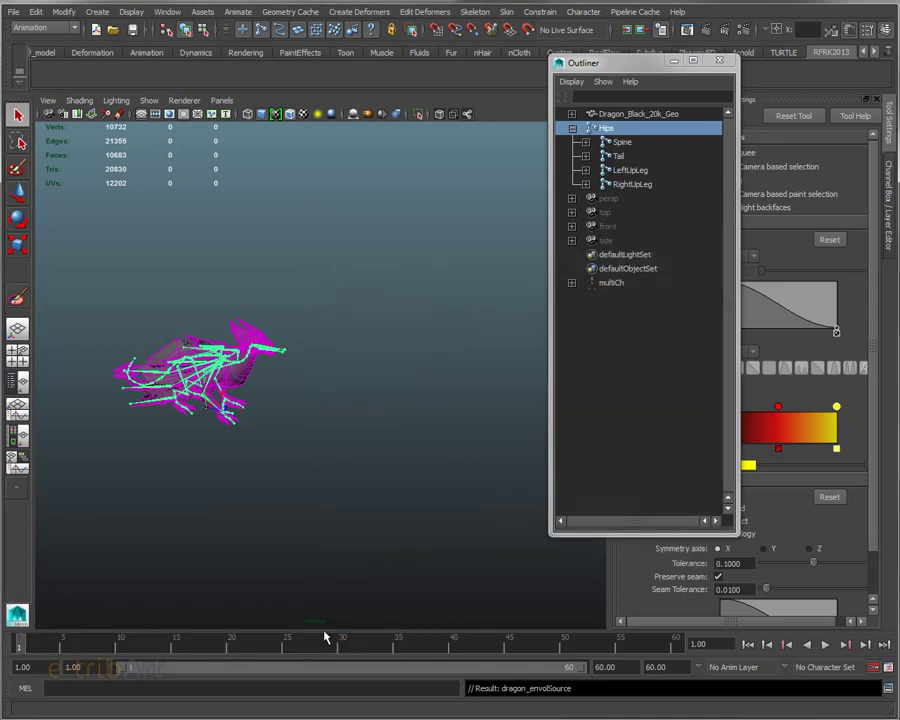
pyautogui.click(219, 422)
pyautogui.click(214, 398)
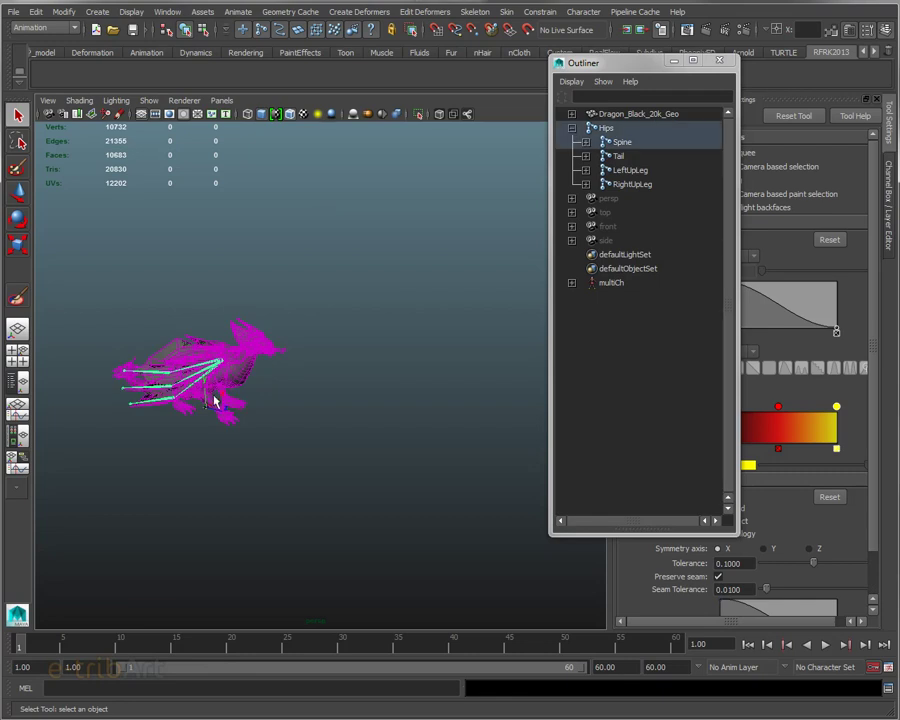
pyautogui.moveTo(610, 62); pyautogui.dragTo(477, 68)
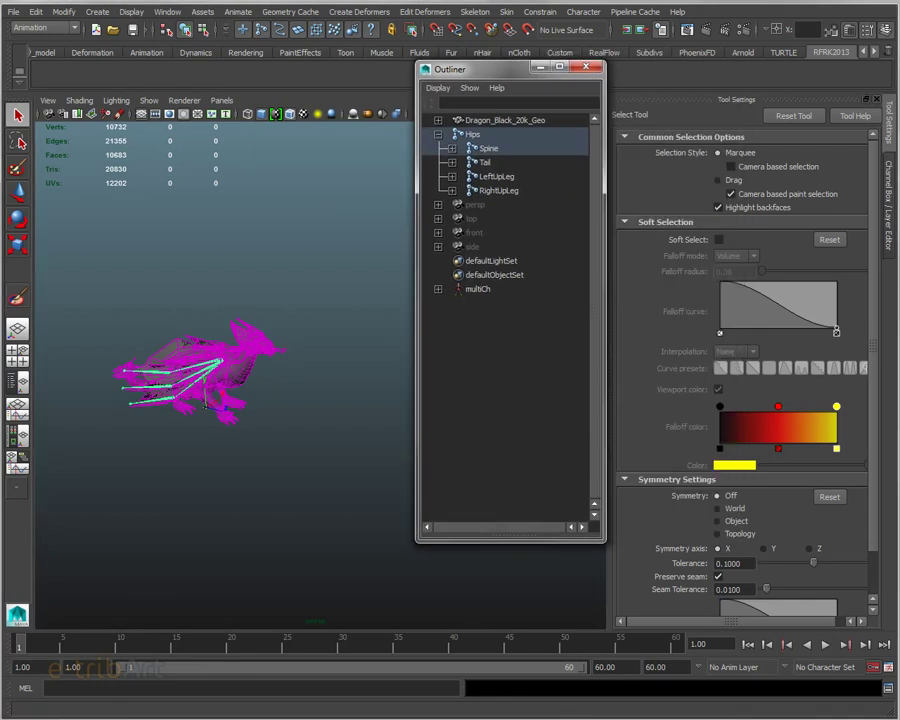
pyautogui.click(888, 200)
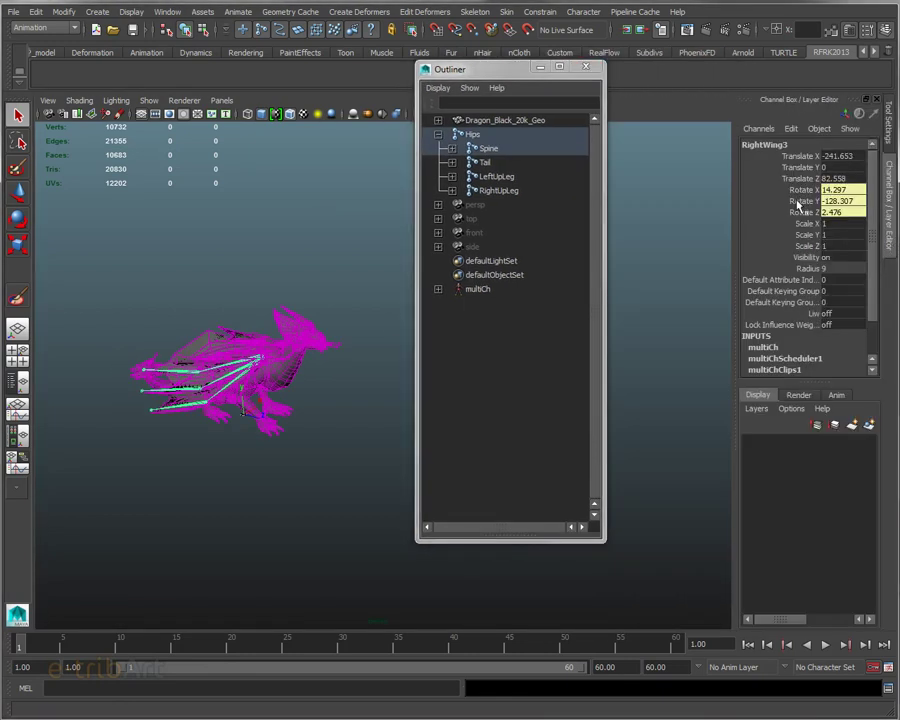
pyautogui.moveTo(800, 190); pyautogui.dragTo(798, 213)
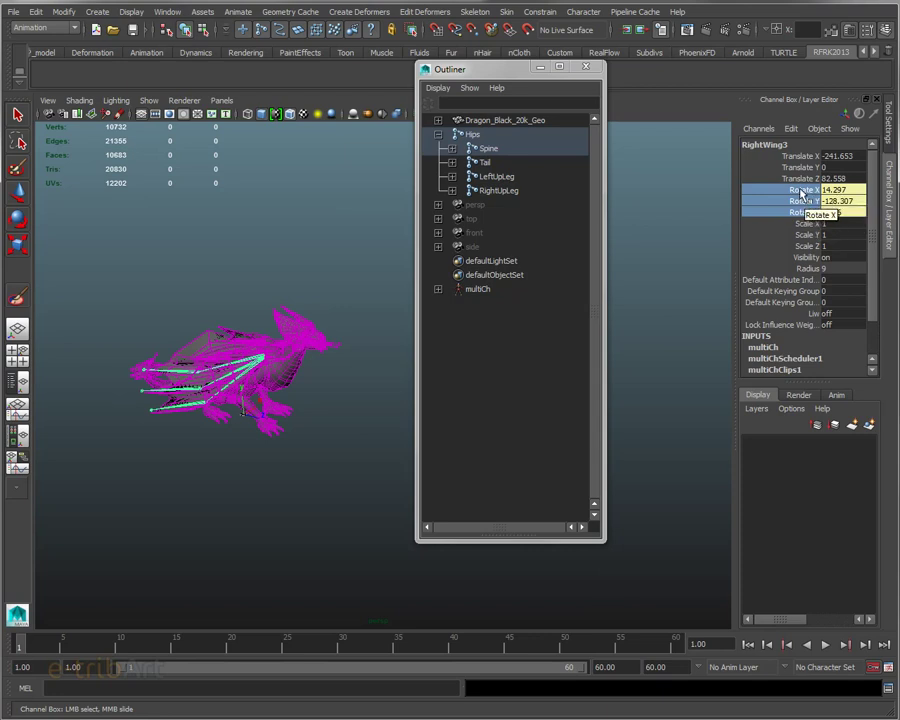
# - Expand the multiCh character set in the Outliner and rename it 'dragon'
pyautogui.click(474, 292)
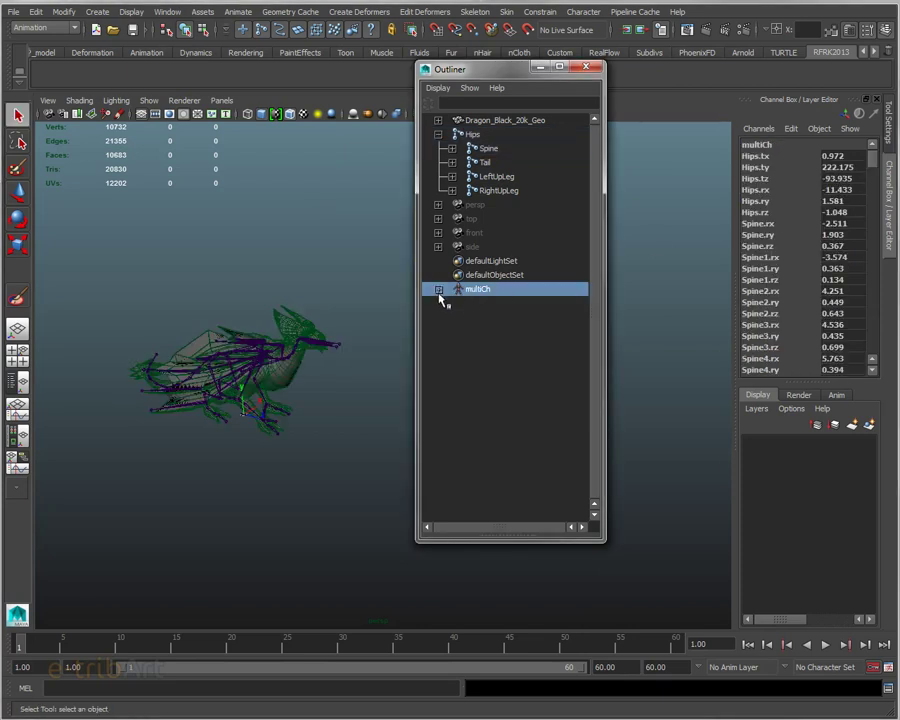
pyautogui.click(438, 290)
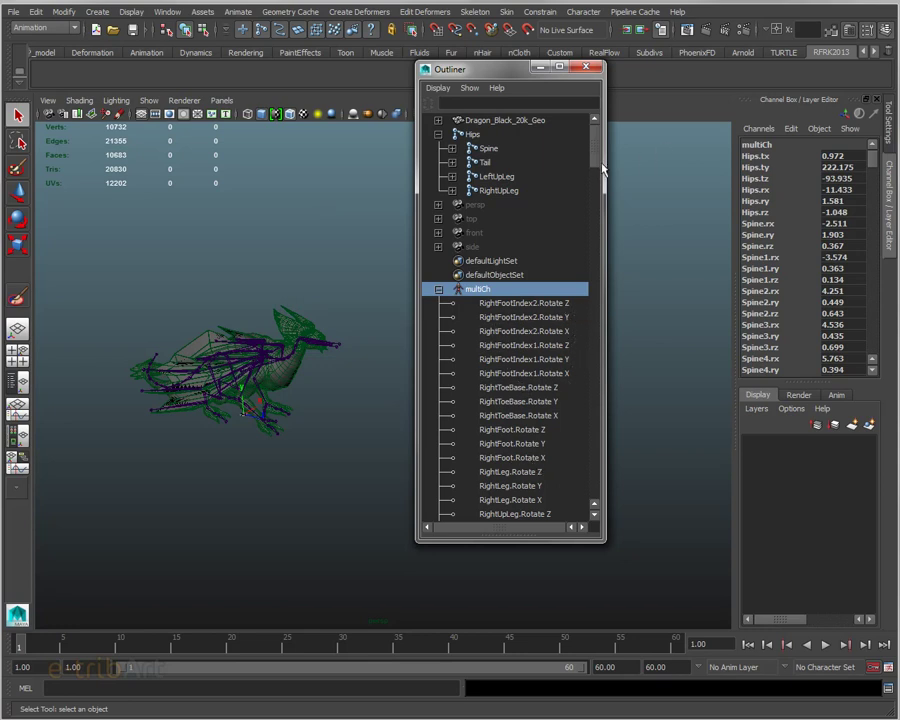
pyautogui.moveTo(595, 140)
pyautogui.mouseDown()
pyautogui.moveTo(592, 306)
pyautogui.moveTo(606, 422)
pyautogui.moveTo(598, 490)
pyautogui.moveTo(596, 195)
pyautogui.moveTo(605, 139)
pyautogui.mouseUp()
pyautogui.doubleClick(476, 290)
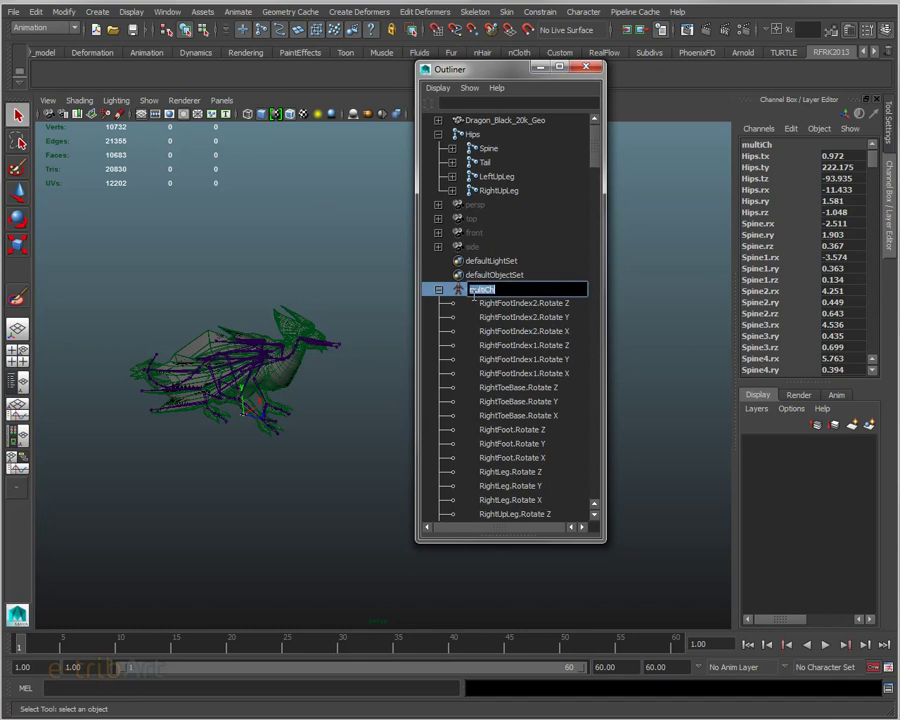
pyautogui.write('dragon')
pyautogui.press('Return')
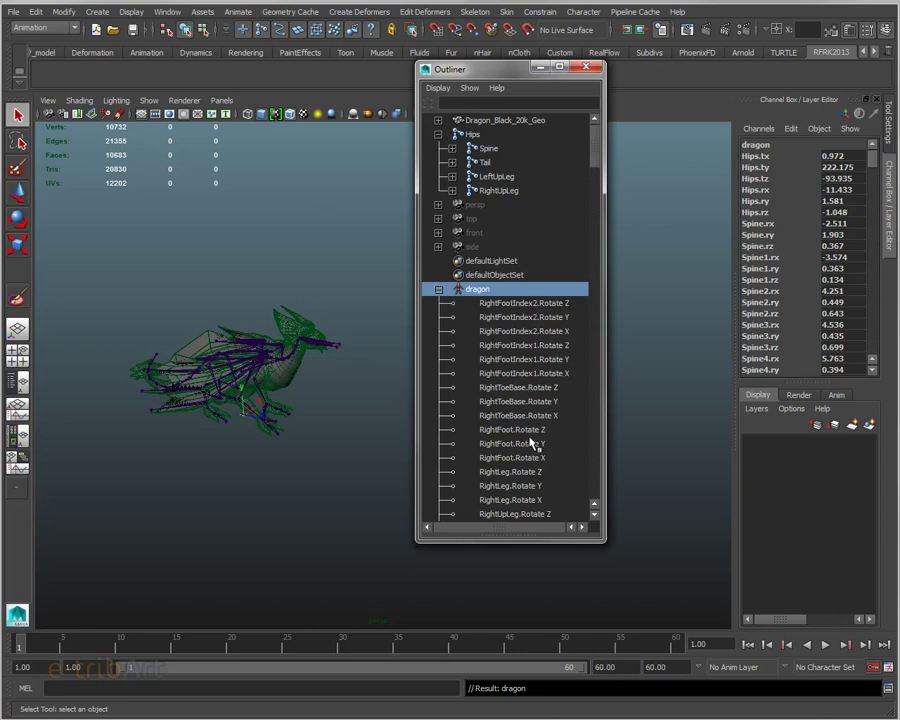
# - Widen and reposition the Outliner, then collapse the dragon channel list
pyautogui.moveTo(604, 373)
pyautogui.mouseDown()
pyautogui.moveTo(690, 383)
pyautogui.moveTo(644, 385)
pyautogui.mouseUp()
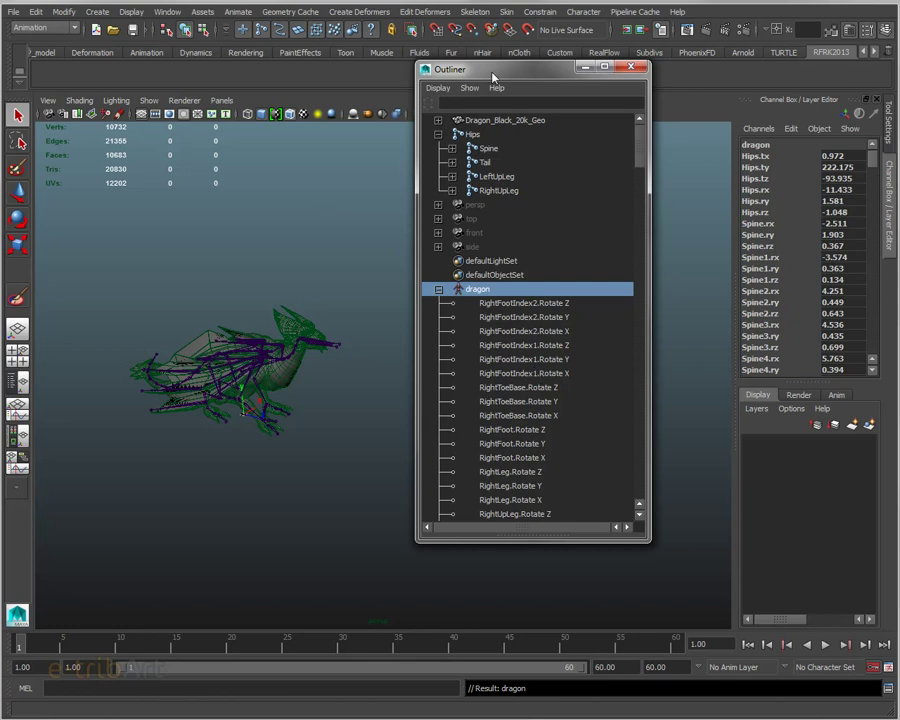
pyautogui.moveTo(496, 80)
pyautogui.mouseDown()
pyautogui.moveTo(583, 114)
pyautogui.moveTo(556, 96)
pyautogui.mouseUp()
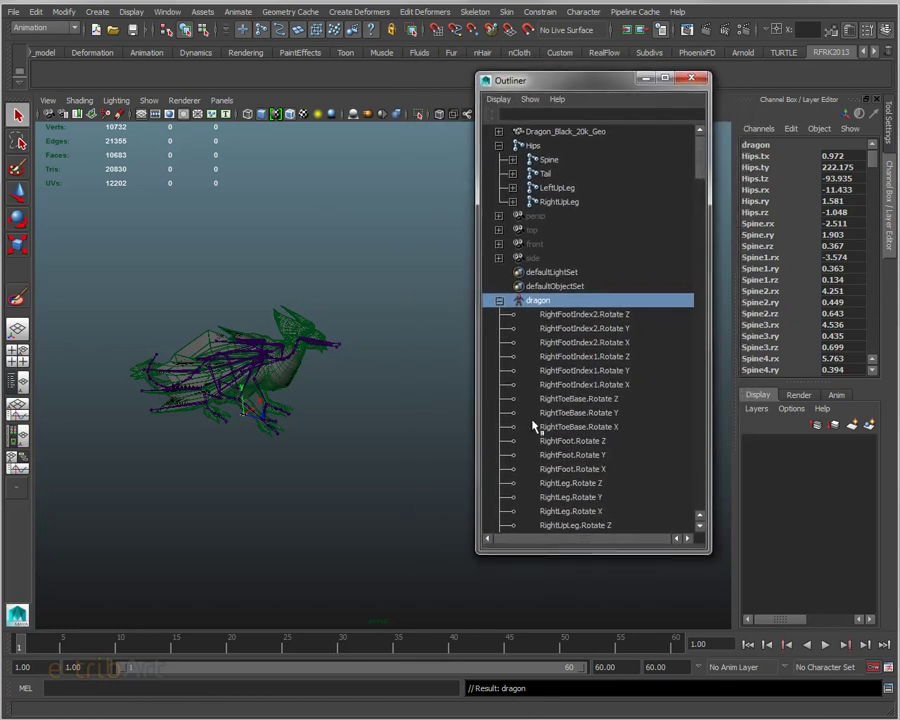
pyautogui.click(500, 301)
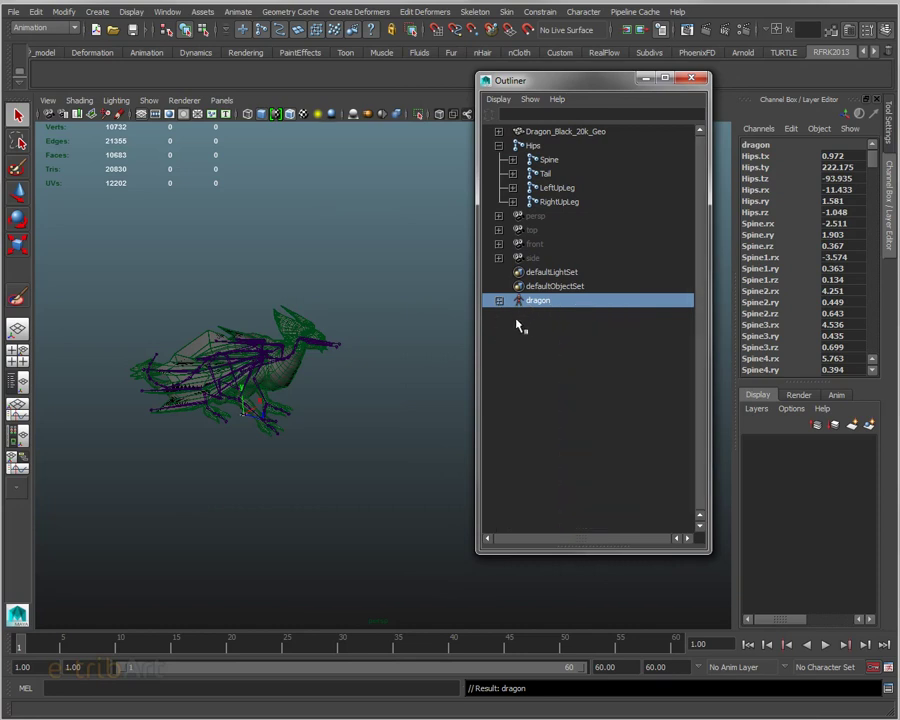
# - Open the Visor, widen it and show the Character Clips tab with dragon_envolSource
pyautogui.click(168, 12)
pyautogui.moveTo(194, 32)
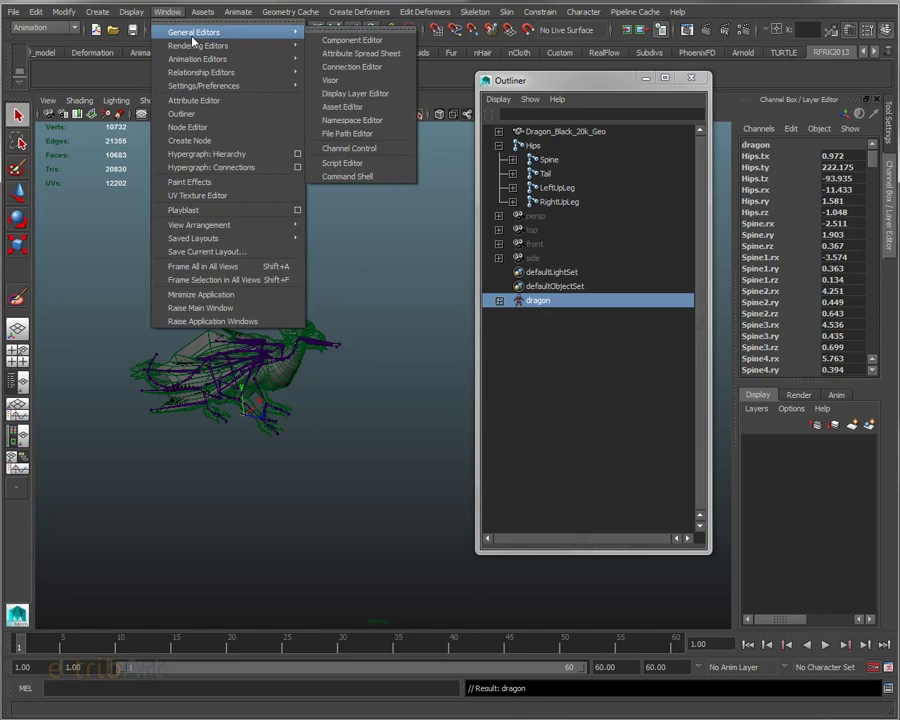
pyautogui.click(364, 89)
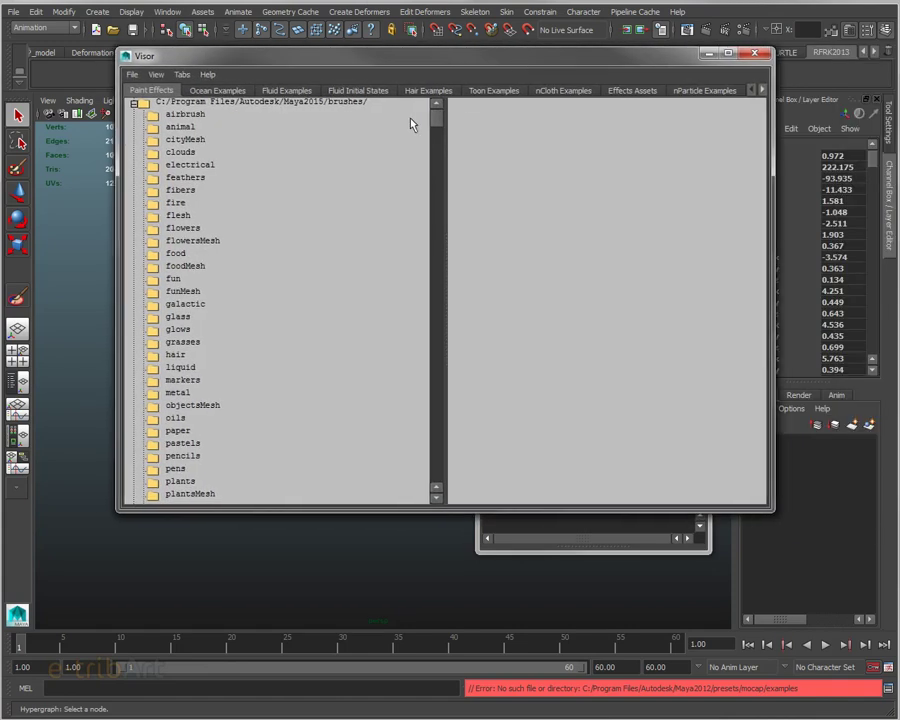
pyautogui.moveTo(772, 142); pyautogui.dragTo(847, 126)
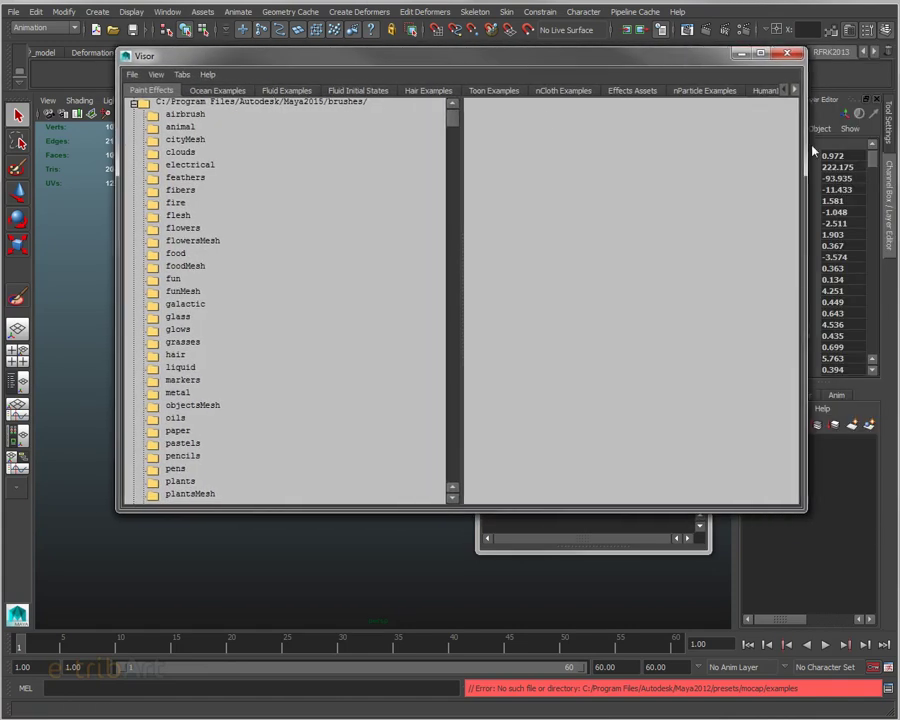
pyautogui.scroll(-3, 692, 92)
pyautogui.scroll(-3, 692, 92)
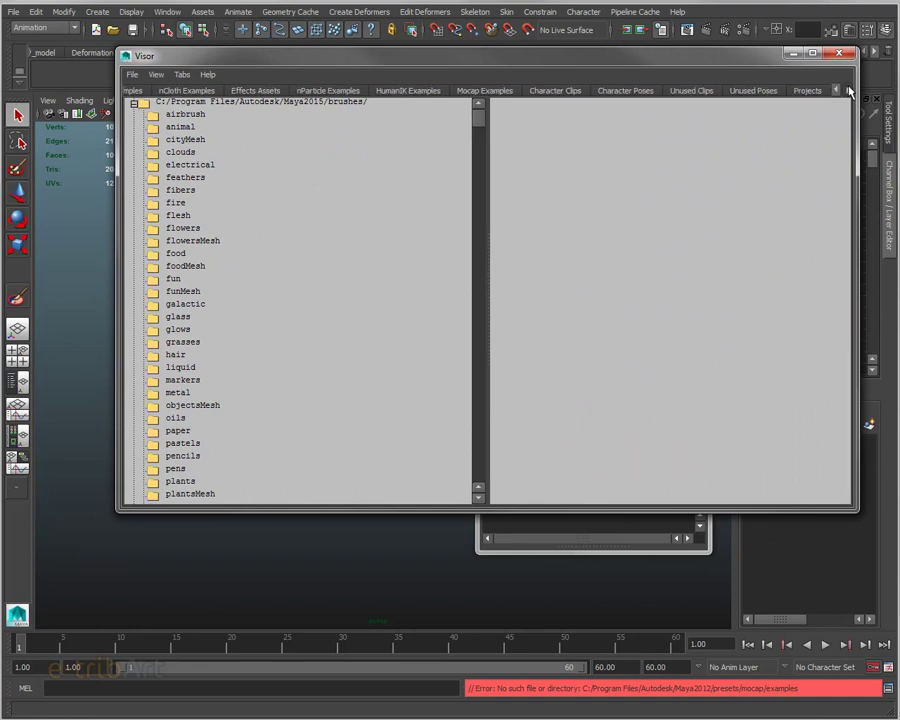
pyautogui.click(490, 93)
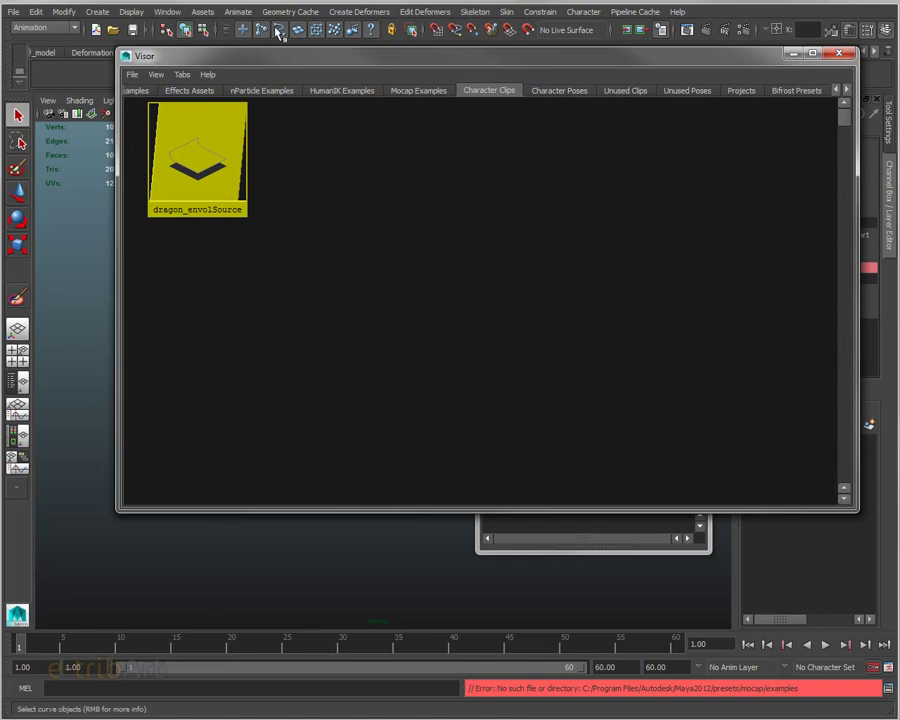
pyautogui.moveTo(275, 62); pyautogui.dragTo(407, 80)
# - Arrange the Trax Editor across the top and open the Graph Editor over it on dragon_envolSource
pyautogui.moveTo(895, 329)
pyautogui.mouseDown()
pyautogui.moveTo(450, 314)
pyautogui.moveTo(504, 320)
pyautogui.mouseUp()
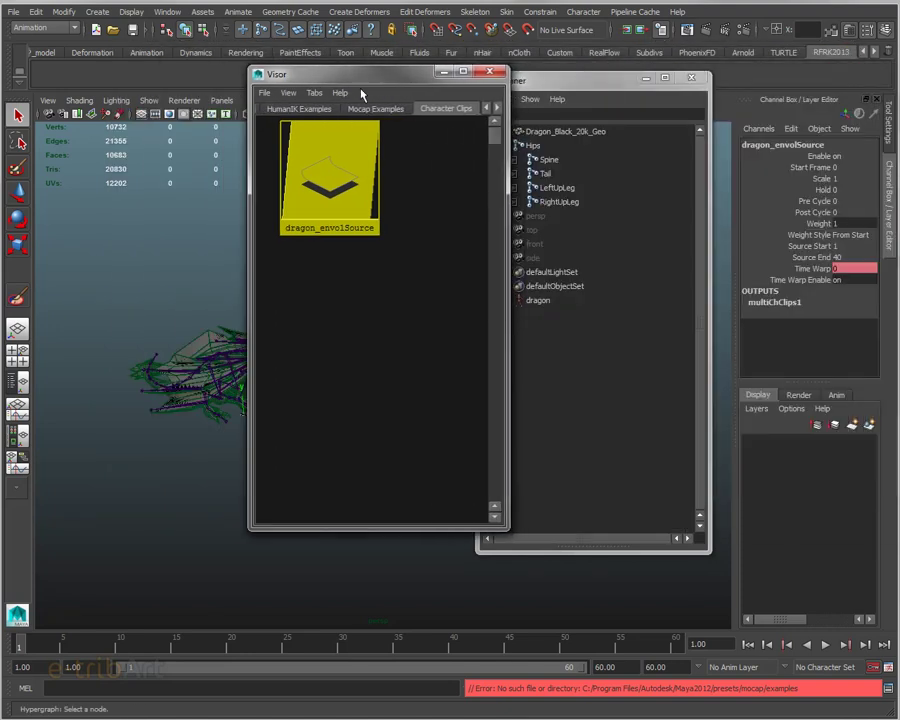
pyautogui.moveTo(380, 86); pyautogui.dragTo(590, 150)
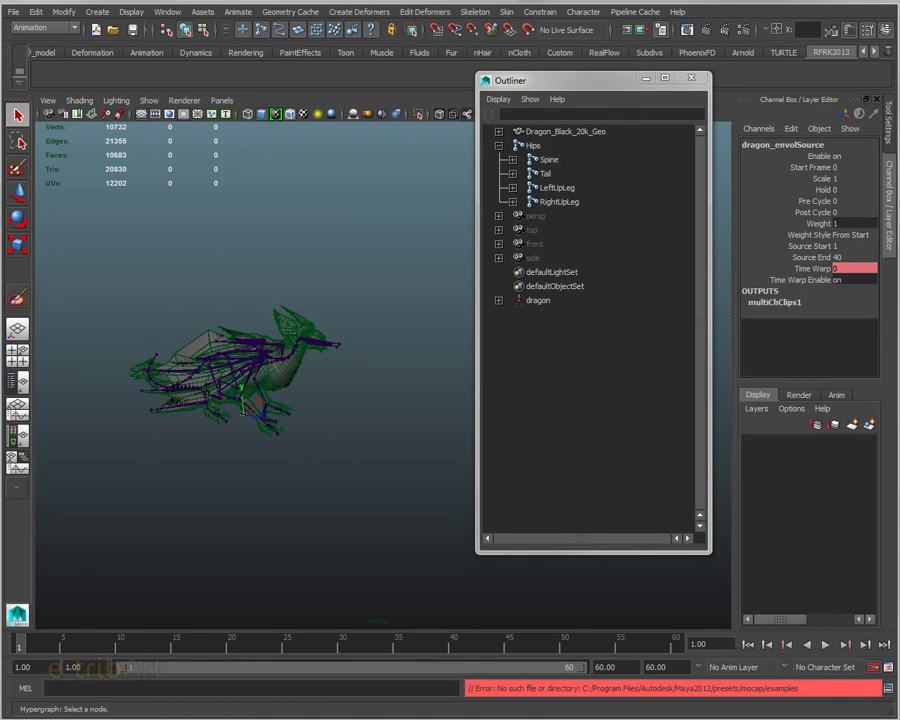
pyautogui.moveTo(392, 140); pyautogui.dragTo(226, 82)
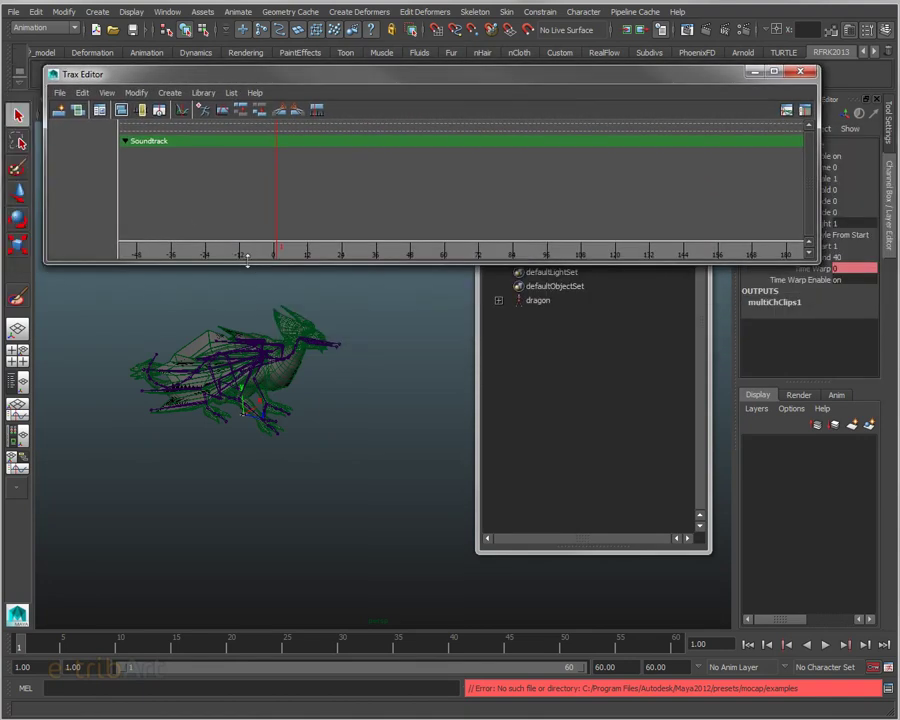
pyautogui.click(167, 12)
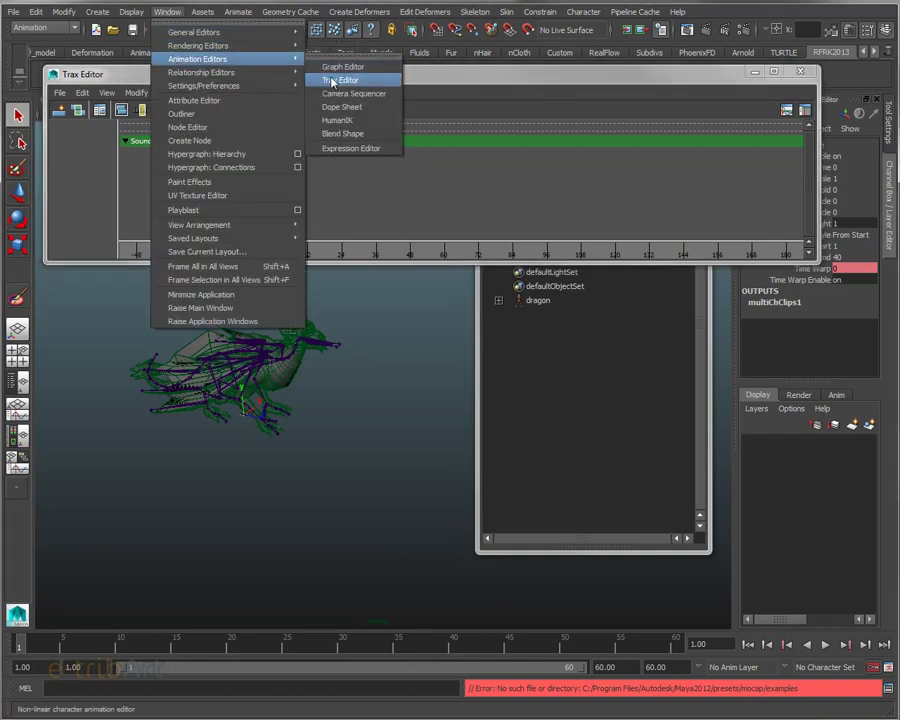
pyautogui.click(437, 79)
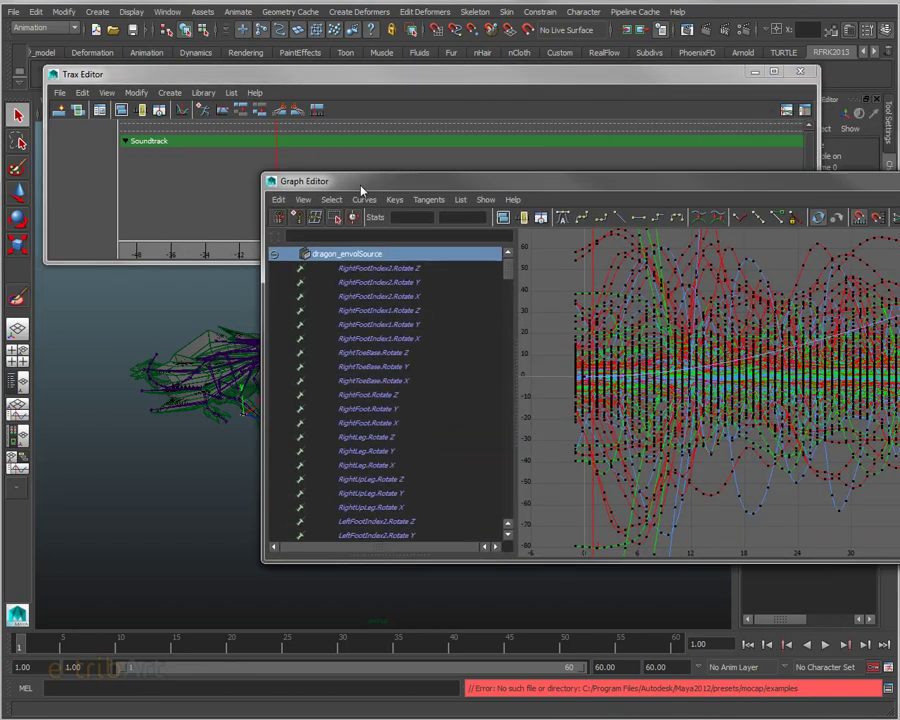
pyautogui.moveTo(370, 186)
pyautogui.mouseDown()
pyautogui.moveTo(178, 172)
pyautogui.moveTo(178, 130)
pyautogui.mouseUp()
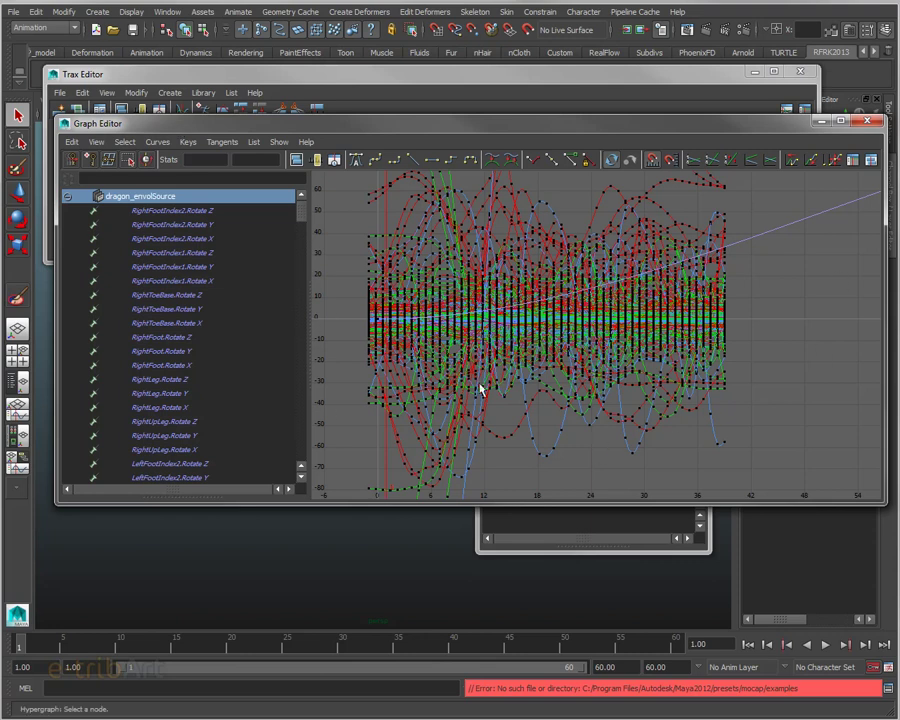
# - View the RightFootIndex2 and RightFootIndex1 rotate curves one by one, then close the Graph Editor
pyautogui.click(175, 214)
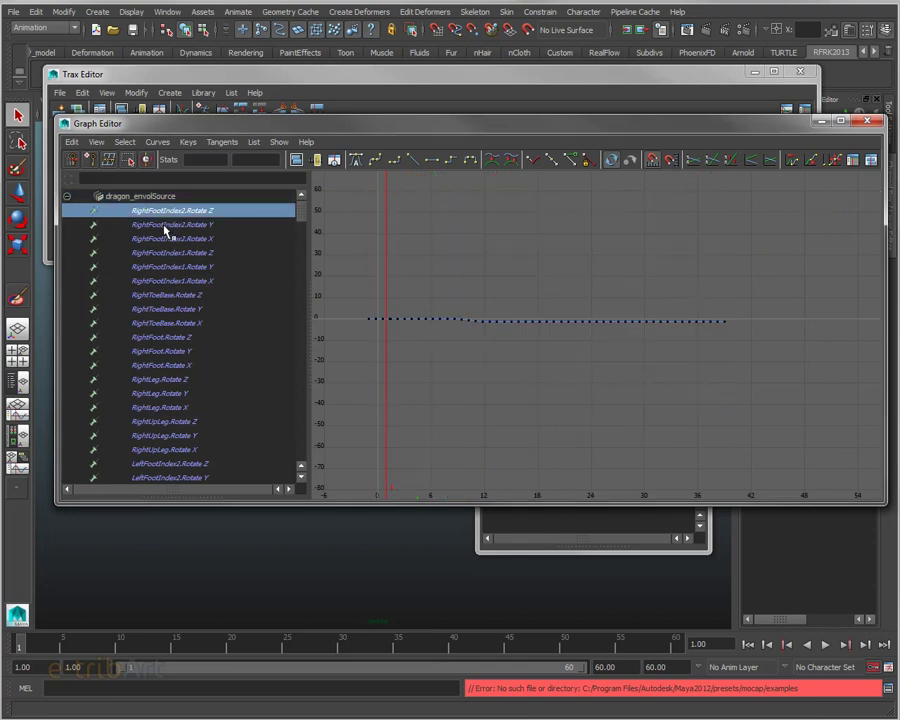
pyautogui.click(166, 228)
pyautogui.click(165, 239)
pyautogui.click(172, 253)
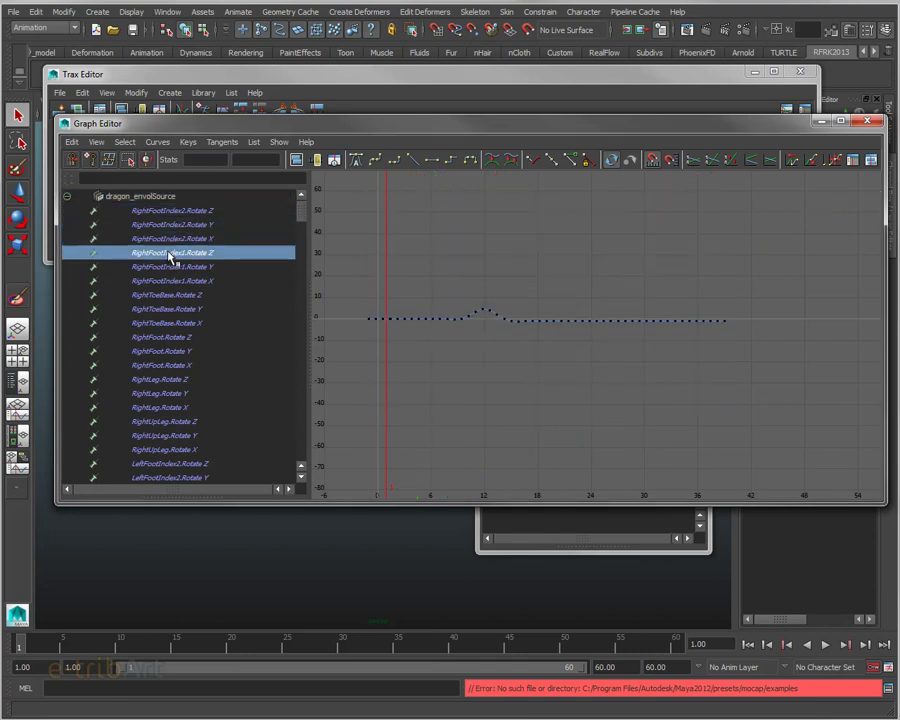
pyautogui.click(172, 267)
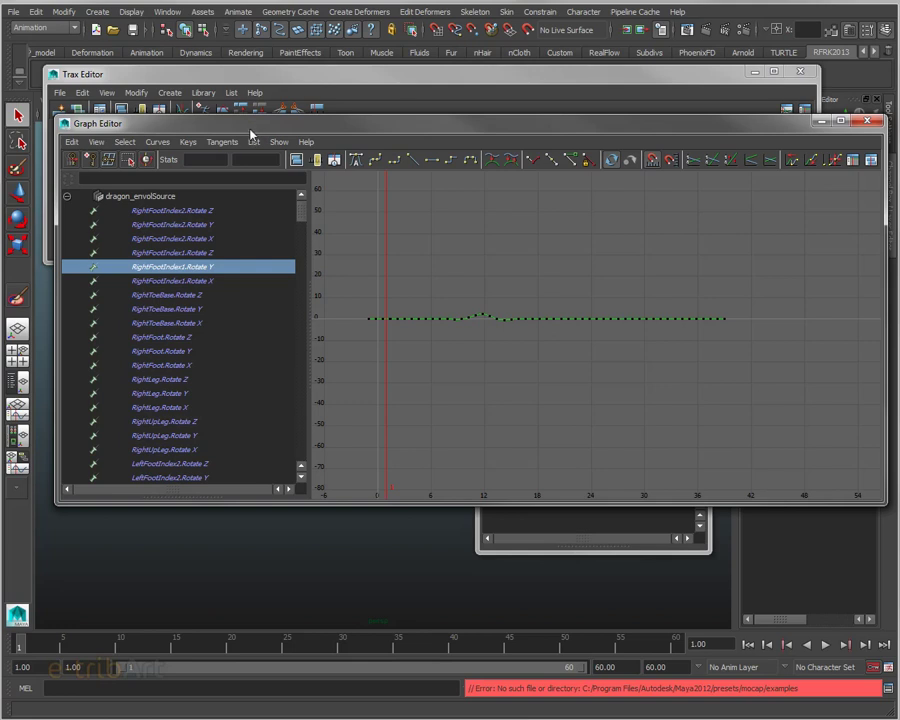
pyautogui.moveTo(252, 134); pyautogui.dragTo(587, 211)
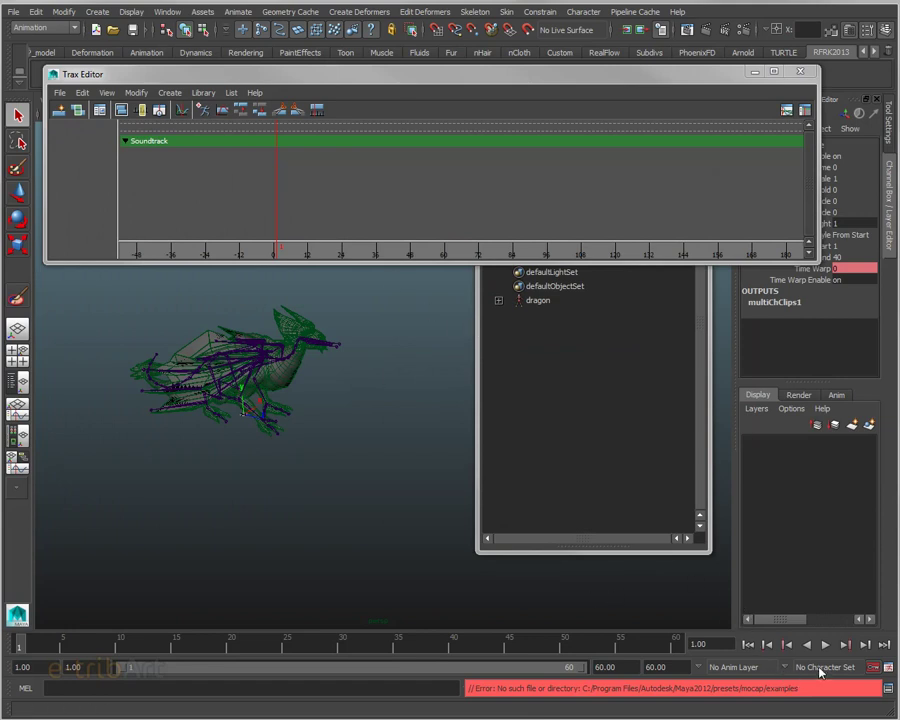
# - Make dragon the current character, load its track into Trax, and browse the insertable clips
pyautogui.click(819, 672)
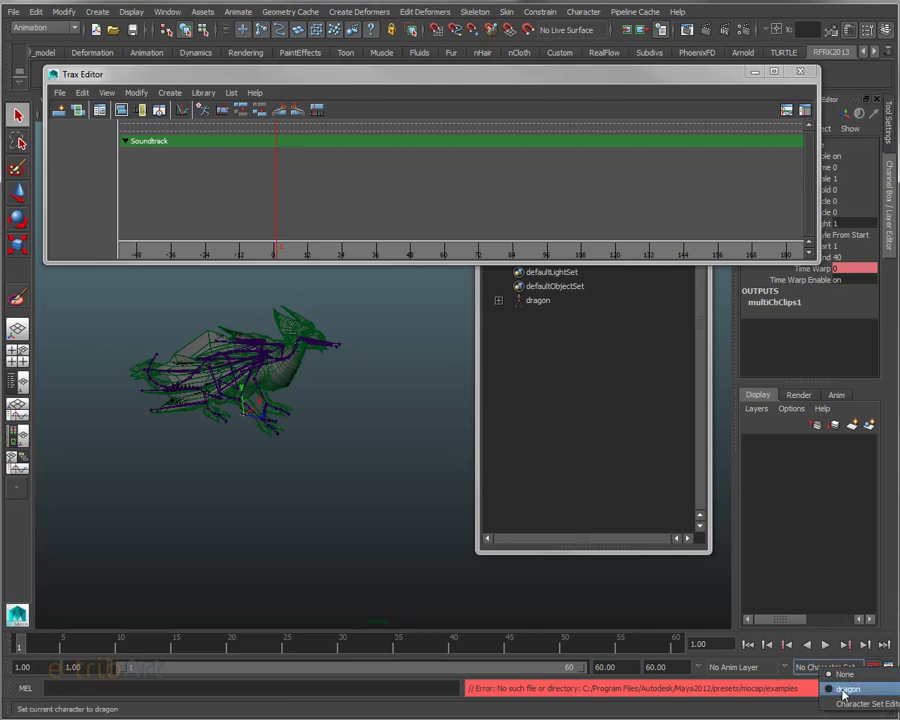
pyautogui.click(843, 689)
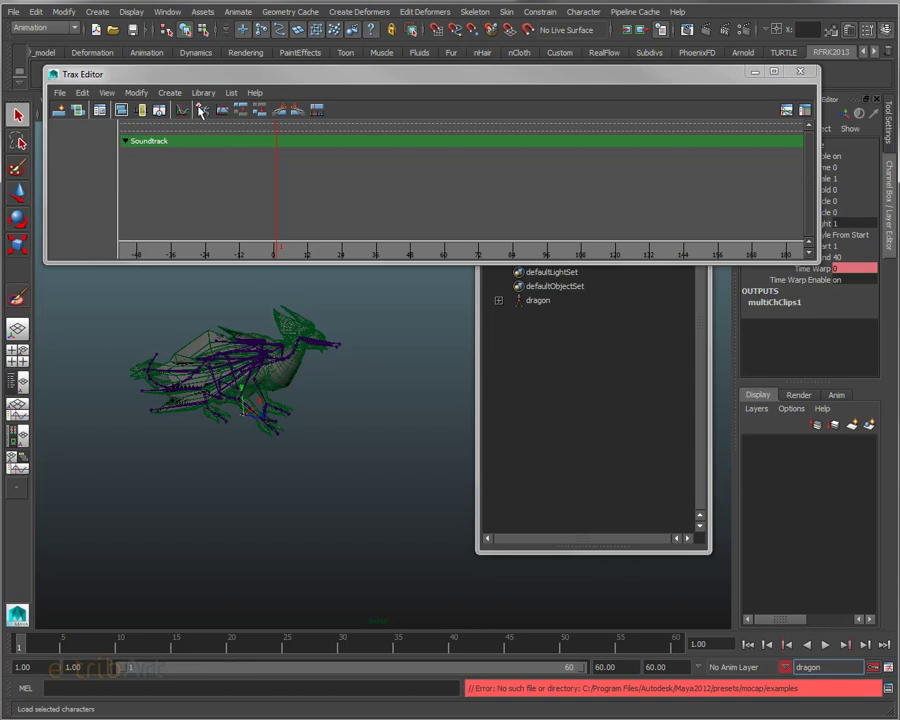
pyautogui.click(202, 112)
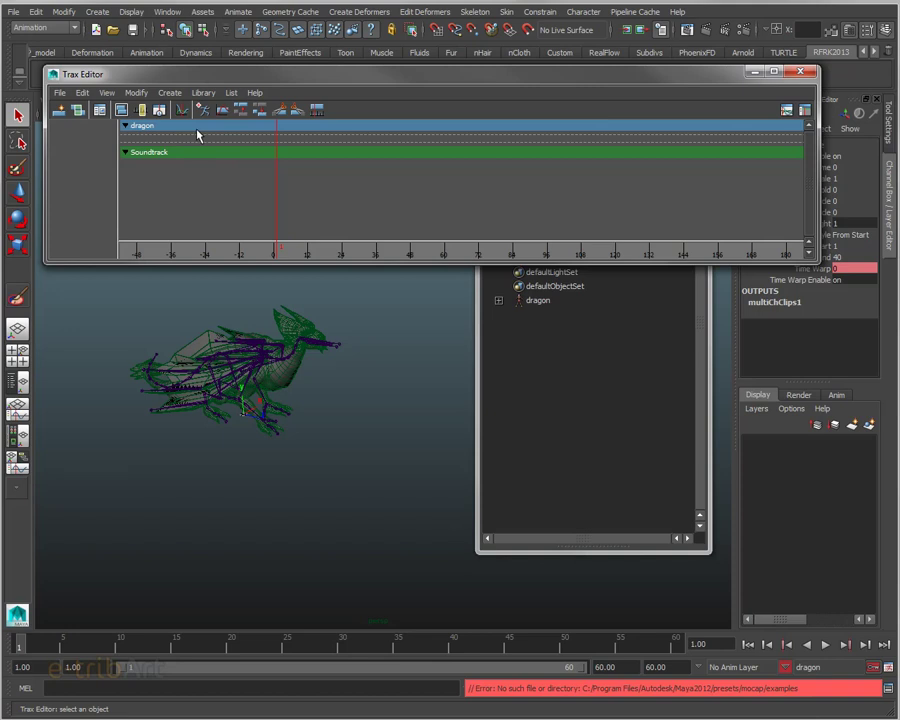
pyautogui.click(203, 92)
pyautogui.moveTo(224, 113)
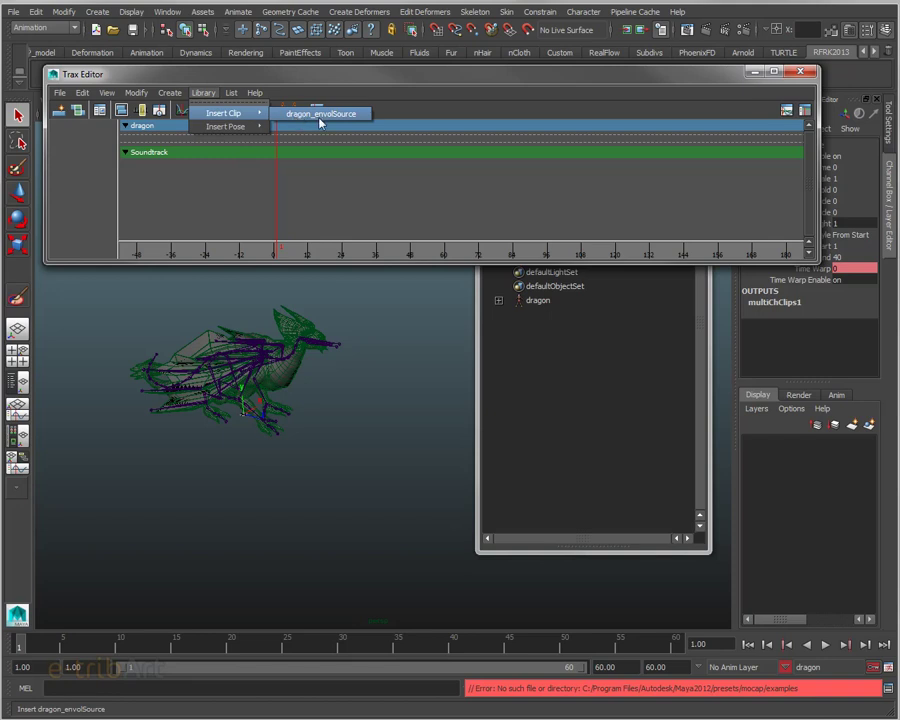
pyautogui.click(390, 80)
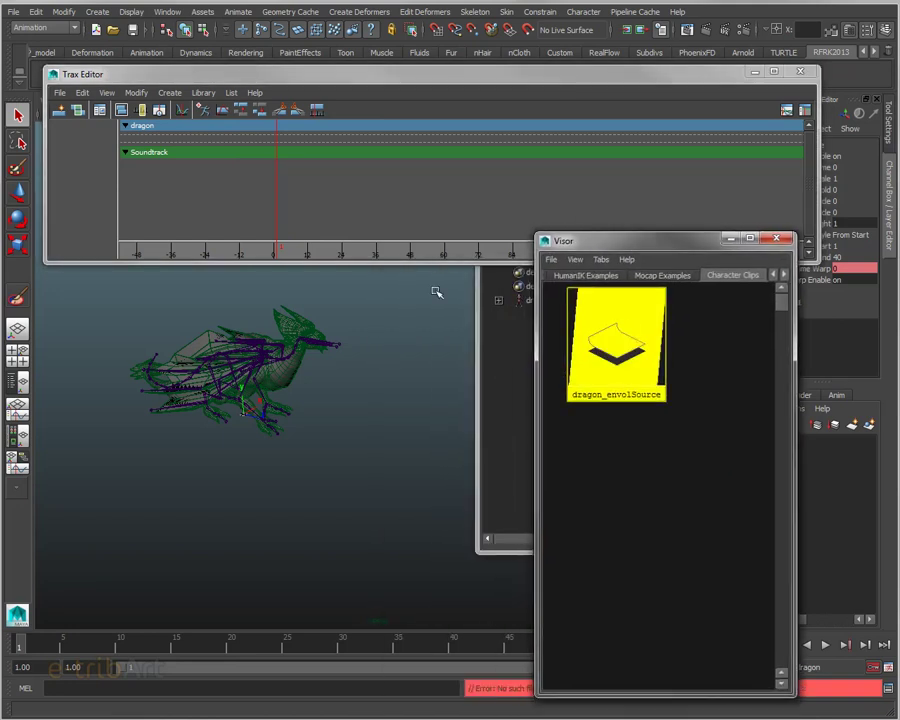
# - Drag dragon_envolSource from the Visor onto the dragon track as the dragon_envol clip
pyautogui.moveTo(617, 333); pyautogui.dragTo(222, 142)
pyautogui.moveTo(585, 293); pyautogui.dragTo(200, 130, button='middle')
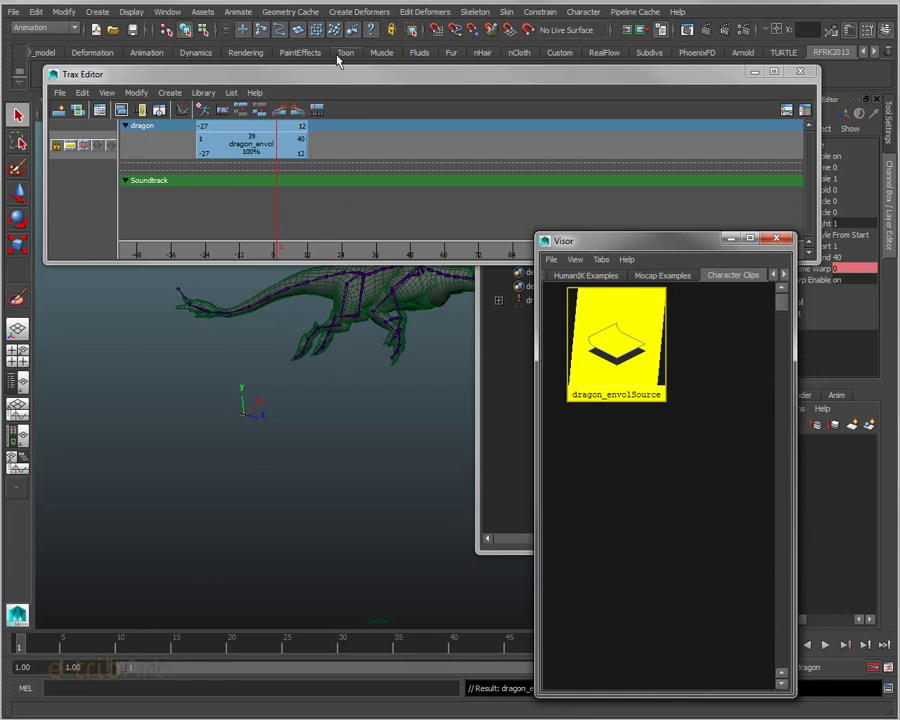
pyautogui.moveTo(340, 80); pyautogui.dragTo(365, 27)
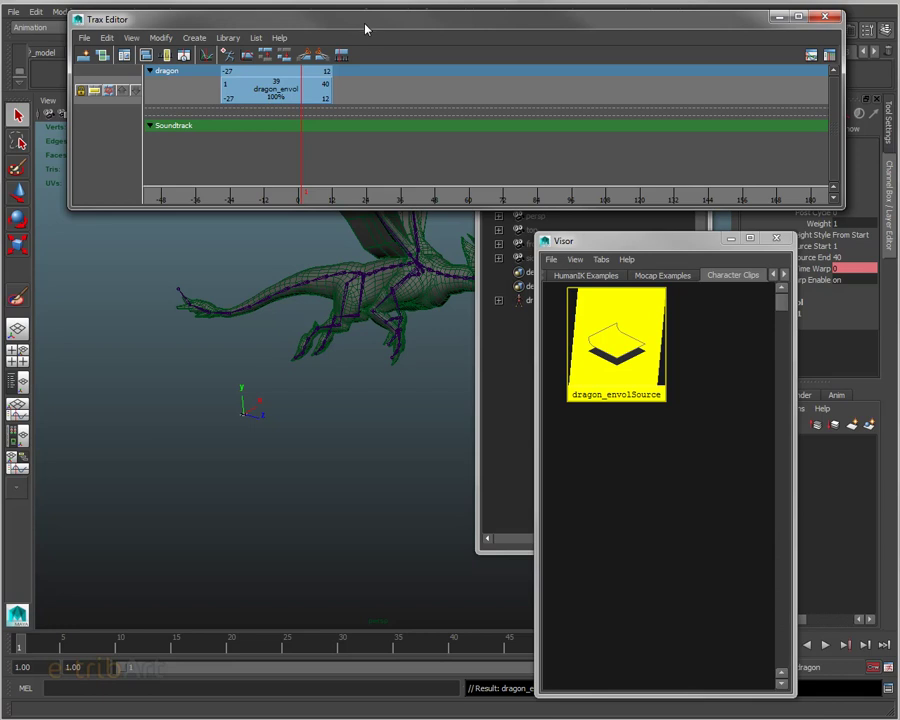
# - Preview the flight with Alt+V and slide the clip to run from frame 1 to 40
pyautogui.keyDown('alt'); pyautogui.moveTo(315, 453); pyautogui.dragTo(153, 661, button='right'); pyautogui.keyUp('alt')
pyautogui.hotkey('alt', 'v')
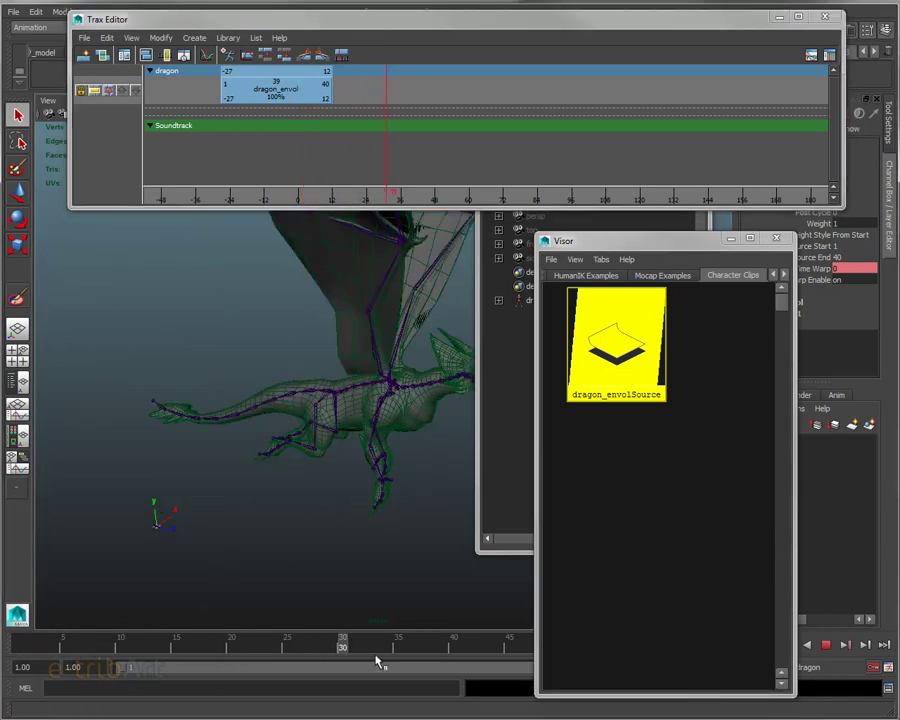
pyautogui.hotkey('alt', 'v')
pyautogui.moveTo(256, 103)
pyautogui.mouseDown()
pyautogui.moveTo(219, 103)
pyautogui.moveTo(334, 107)
pyautogui.mouseUp()
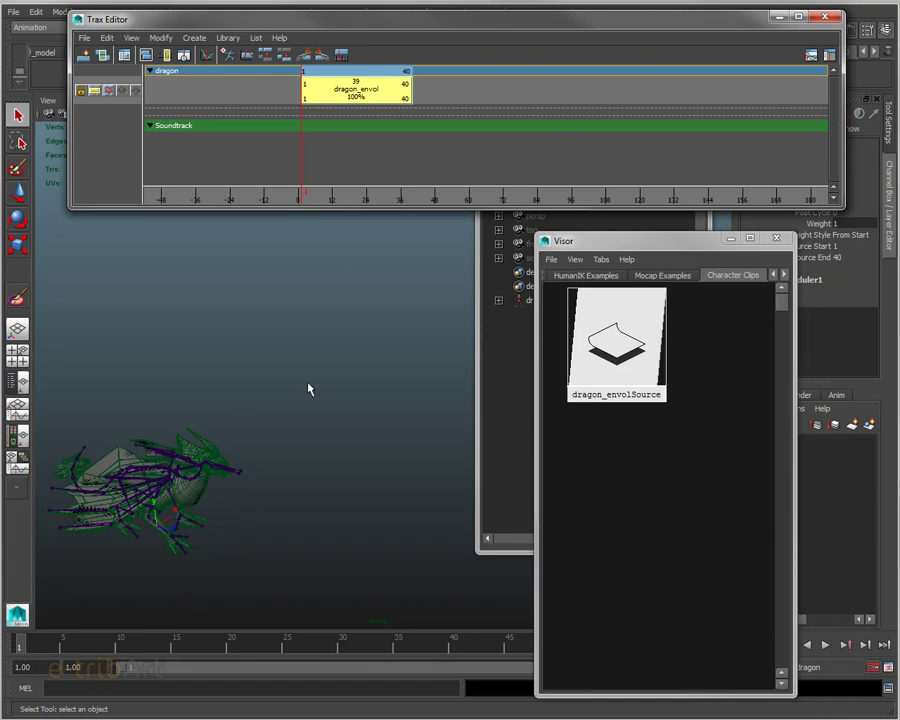
# - Scrub the animation, slide dragon_envol to frames 34–73, and replay from frame 1
pyautogui.click(42, 646)
pyautogui.moveTo(65, 648); pyautogui.dragTo(287, 652)
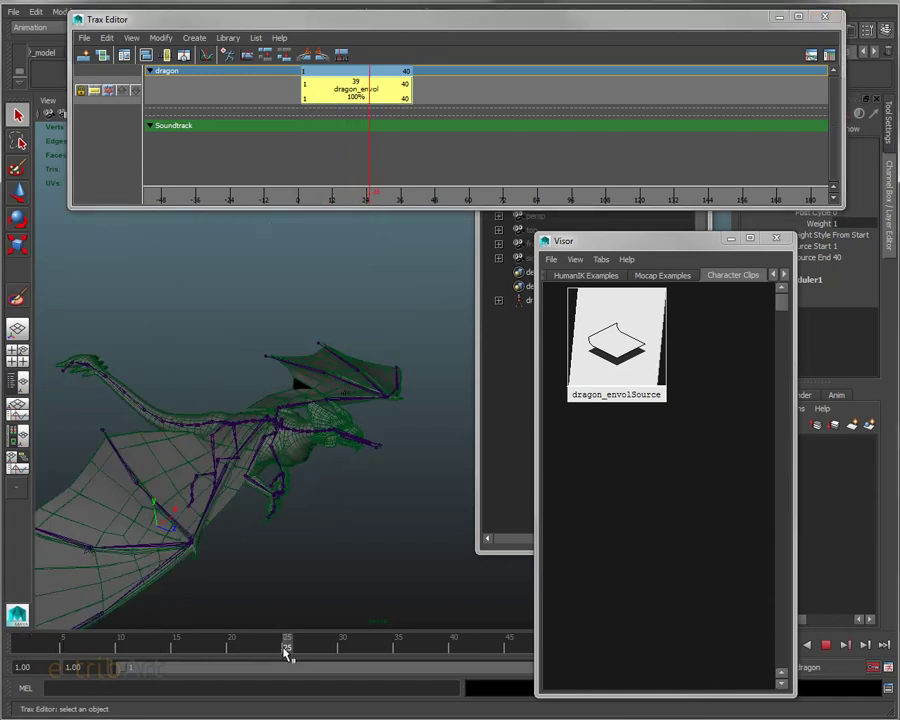
pyautogui.moveTo(304, 86); pyautogui.dragTo(237, 84)
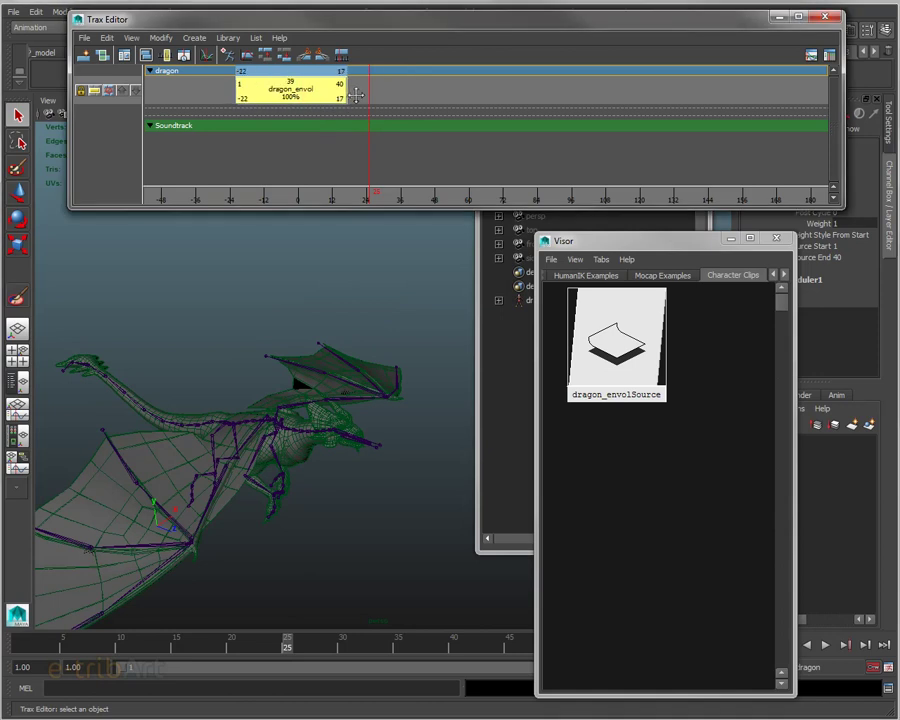
pyautogui.moveTo(356, 95); pyautogui.dragTo(452, 108)
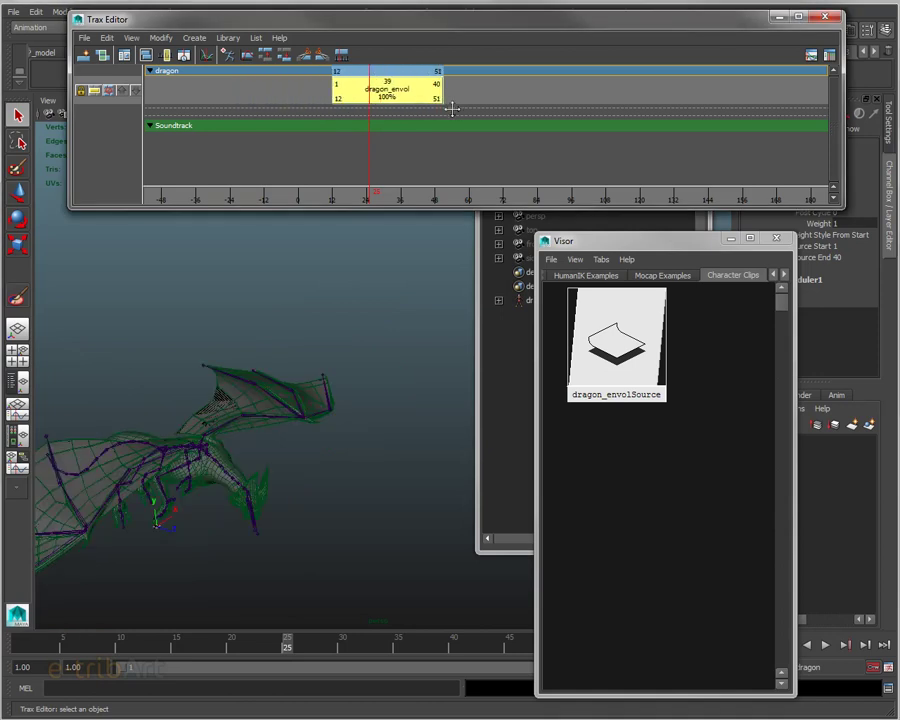
pyautogui.moveTo(452, 108); pyautogui.dragTo(534, 112)
pyautogui.keyDown('alt'); pyautogui.moveTo(271, 516); pyautogui.dragTo(356, 476); pyautogui.keyUp('alt')
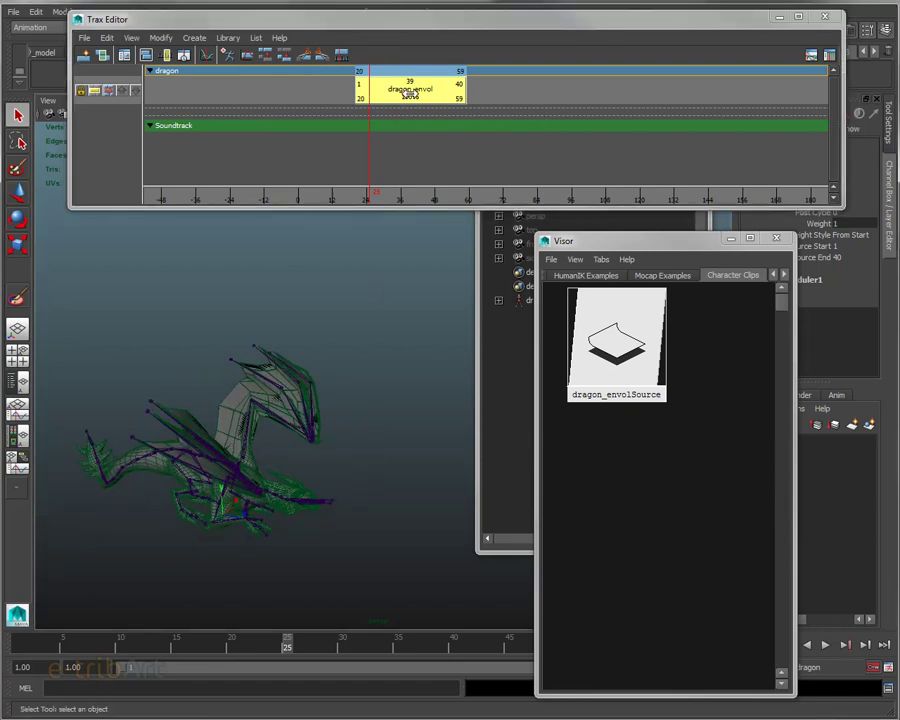
pyautogui.moveTo(410, 95); pyautogui.dragTo(584, 121)
pyautogui.click(18, 642)
pyautogui.hotkey('alt', 'v')
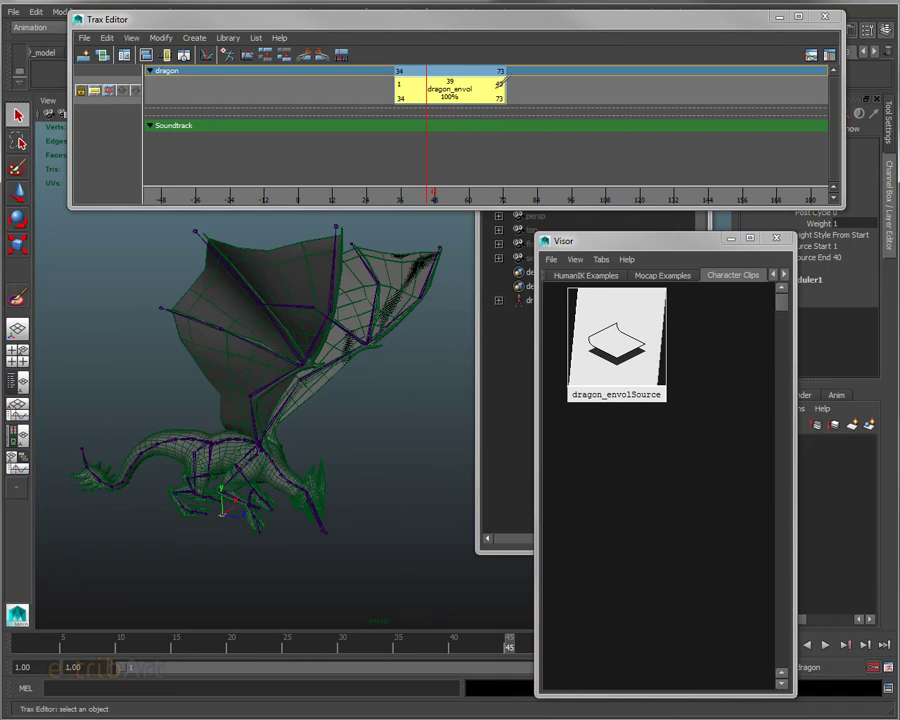
# - Start dragon_envol at frame 4 and scale it to 105% so it ends at frame 45
pyautogui.moveTo(500, 84)
pyautogui.mouseDown(button='middle')
pyautogui.moveTo(581, 110)
pyautogui.moveTo(498, 176)
pyautogui.mouseUp(button='middle')
pyautogui.click(450, 165)
pyautogui.click(382, 92)
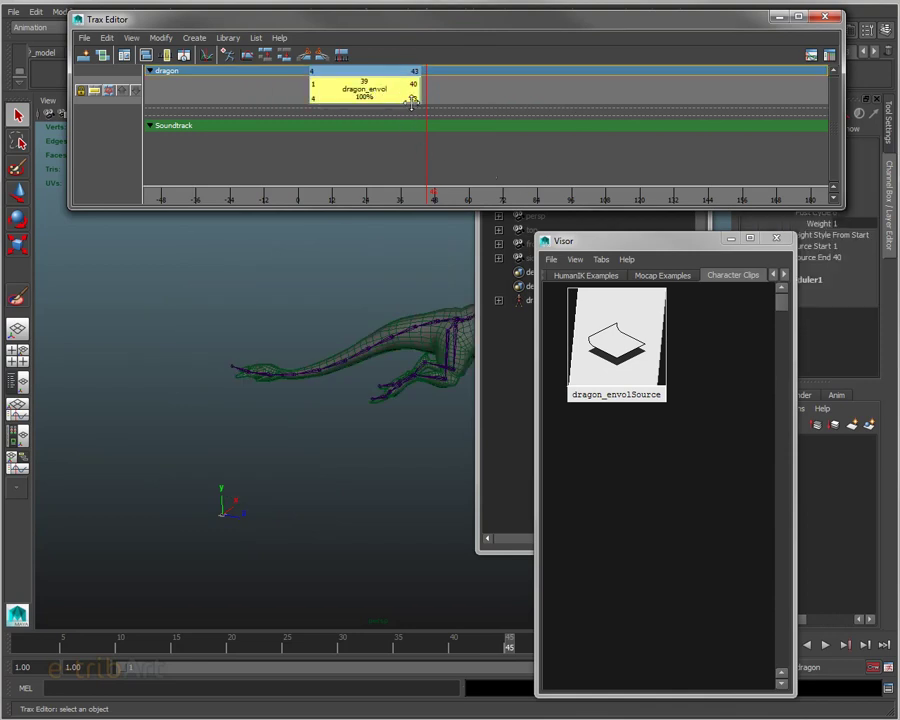
pyautogui.moveTo(412, 98)
pyautogui.mouseDown()
pyautogui.moveTo(608, 99)
pyautogui.moveTo(518, 110)
pyautogui.moveTo(478, 82)
pyautogui.moveTo(449, 88)
pyautogui.moveTo(476, 146)
pyautogui.mouseUp()
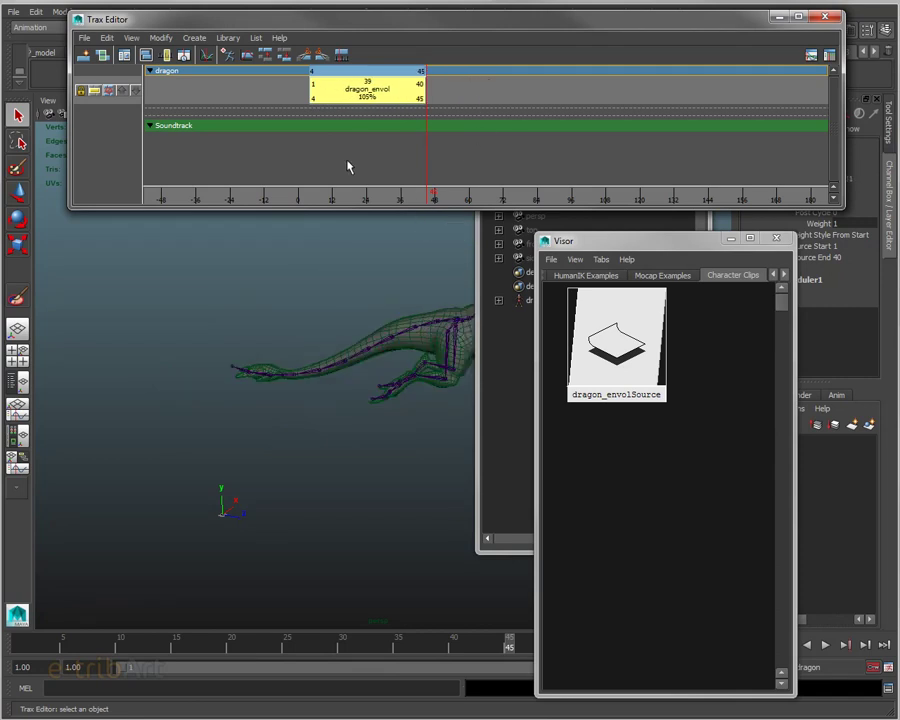
pyautogui.moveTo(425, 85); pyautogui.dragTo(380, 86)
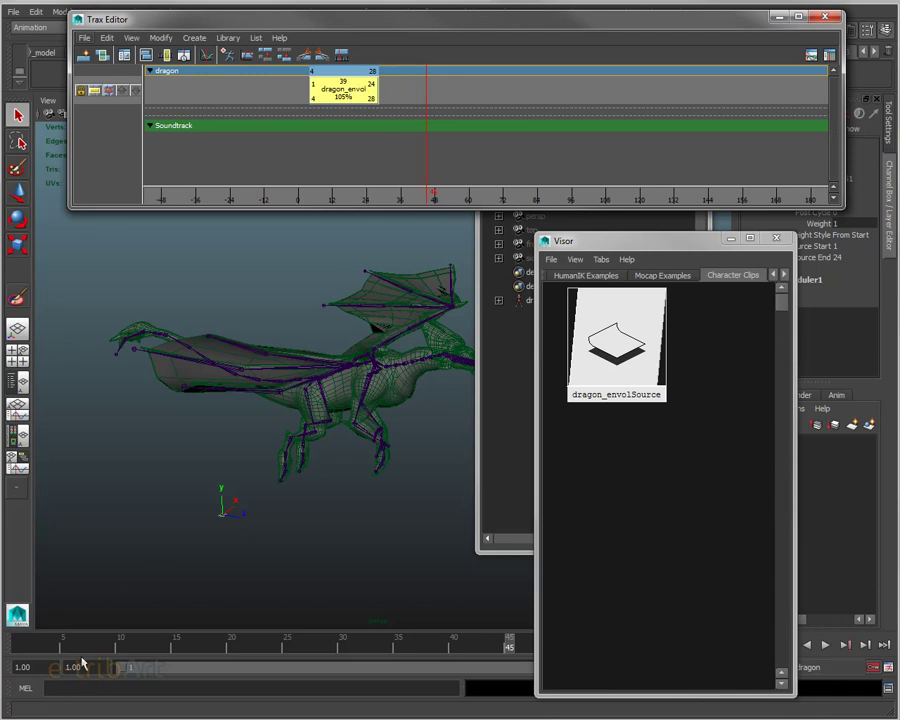
pyautogui.moveTo(117, 641)
pyautogui.mouseDown()
pyautogui.moveTo(105, 643)
pyautogui.moveTo(388, 650)
pyautogui.moveTo(342, 647)
pyautogui.moveTo(336, 656)
pyautogui.mouseUp()
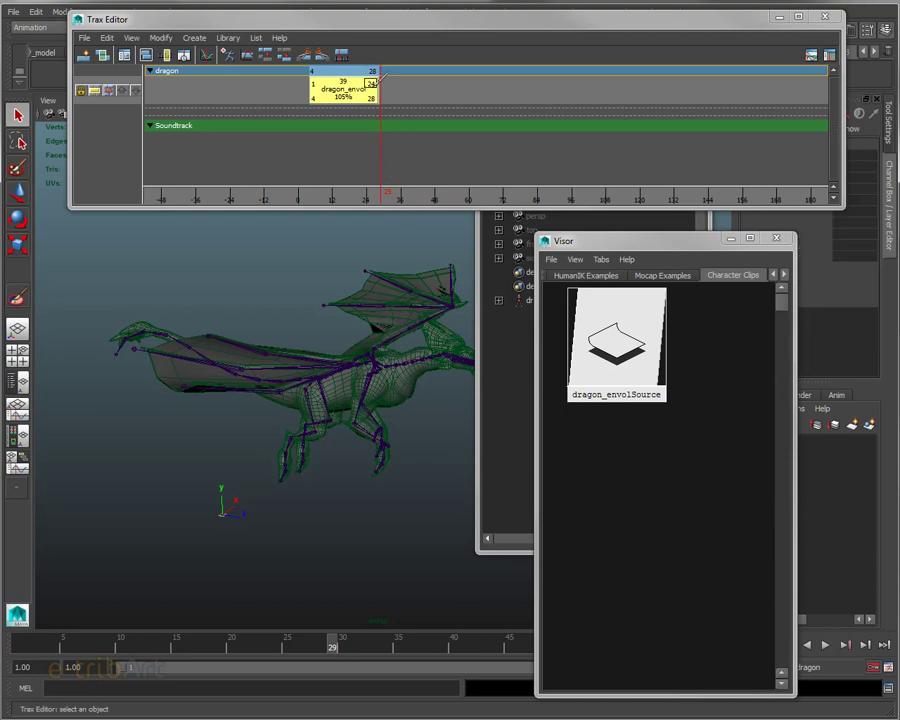
pyautogui.moveTo(373, 88); pyautogui.dragTo(425, 88)
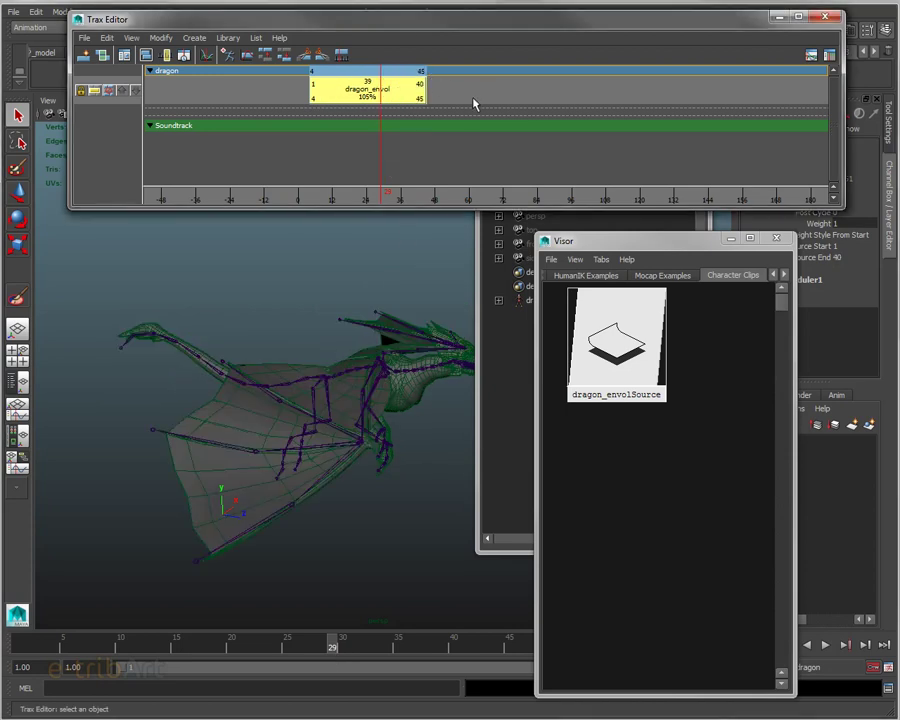
pyautogui.moveTo(338, 650)
pyautogui.mouseDown()
pyautogui.moveTo(388, 657)
pyautogui.moveTo(87, 650)
pyautogui.mouseUp()
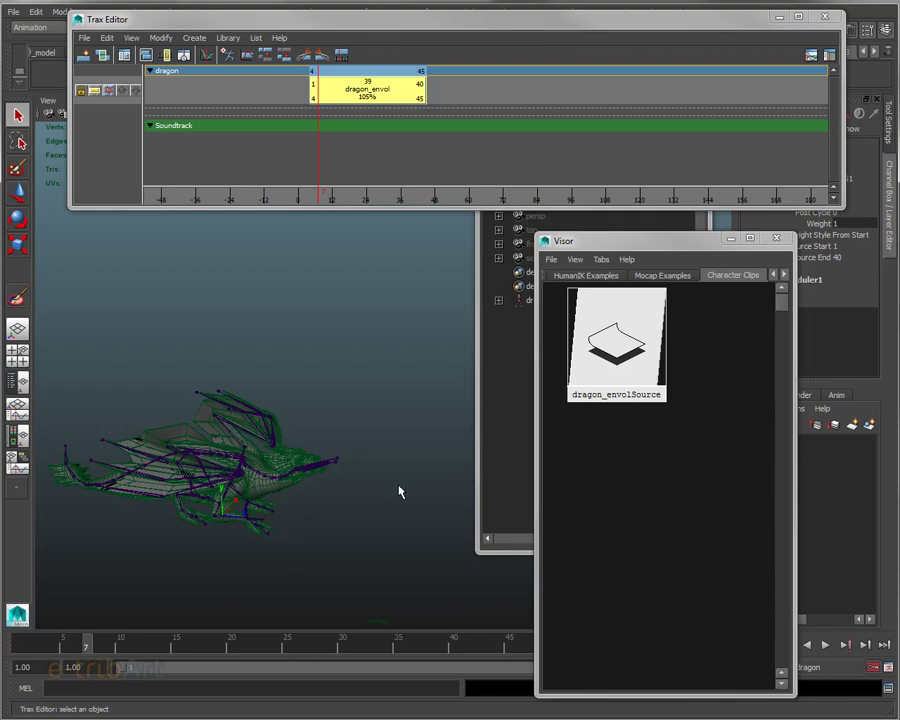
# - Close the Visor and import vol.fbx from the project's scenes folder
pyautogui.click(776, 238)
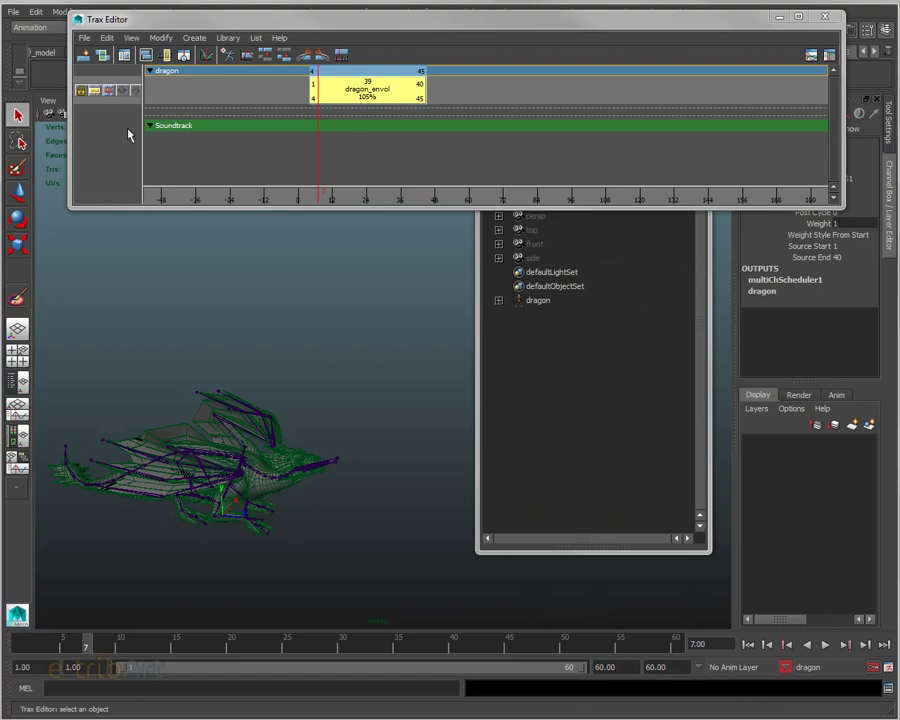
pyautogui.click(16, 12)
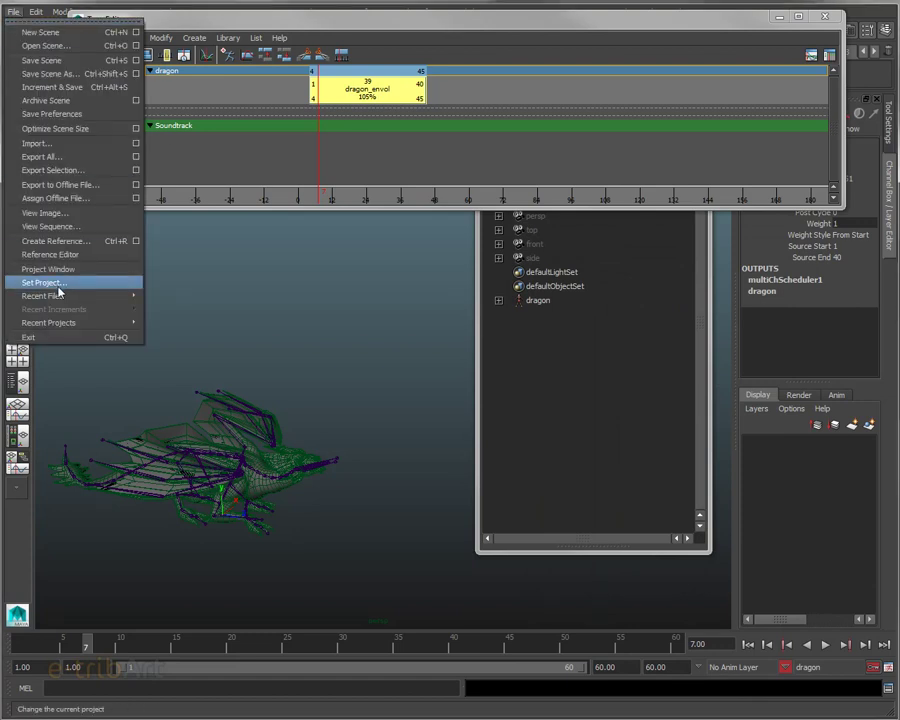
pyautogui.moveTo(42, 296)
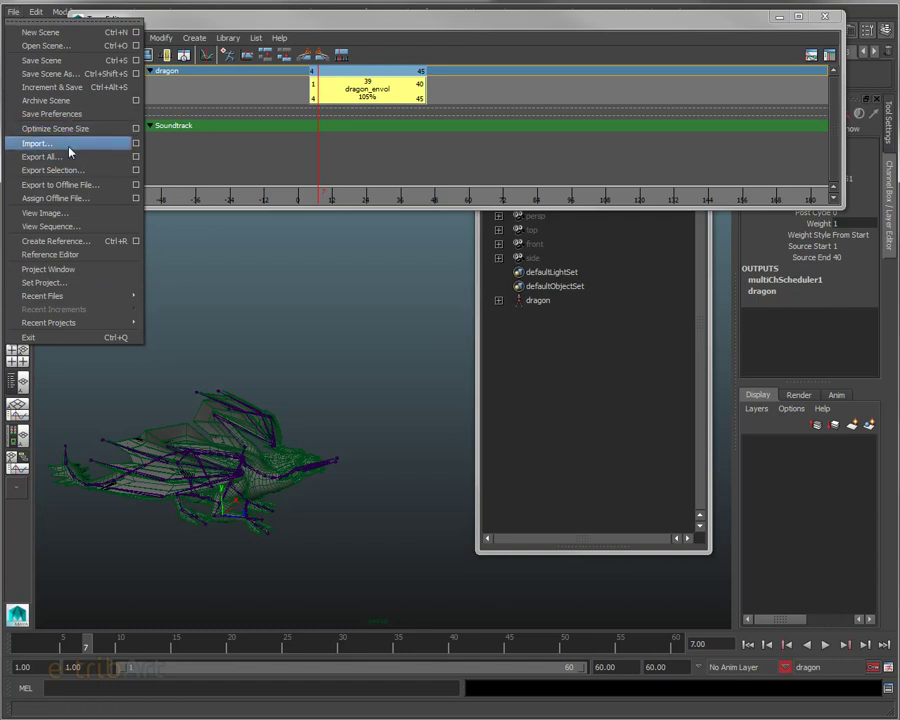
pyautogui.click(70, 146)
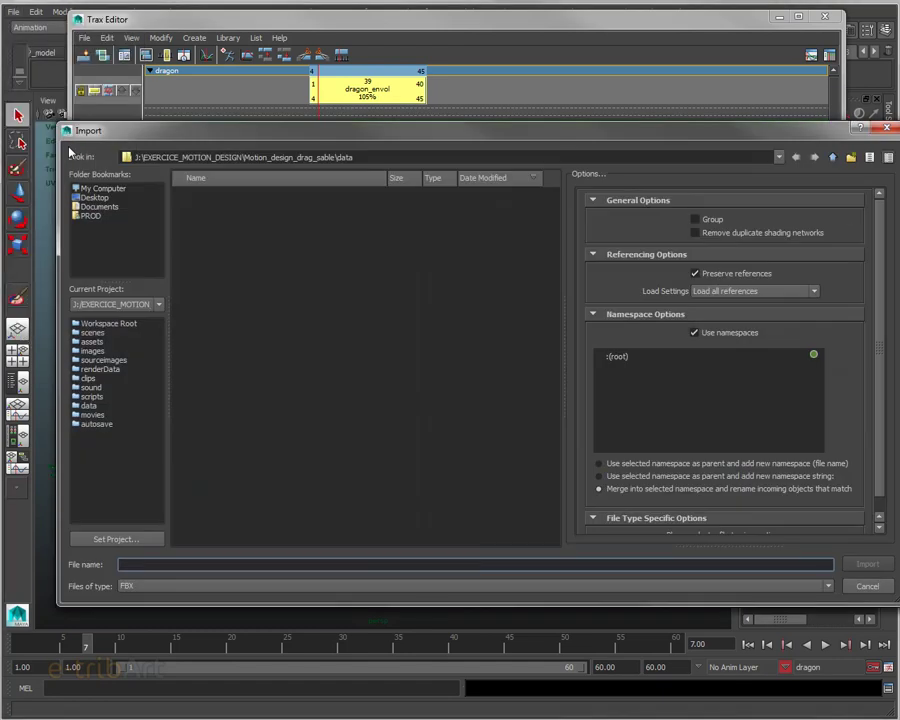
pyautogui.click(86, 333)
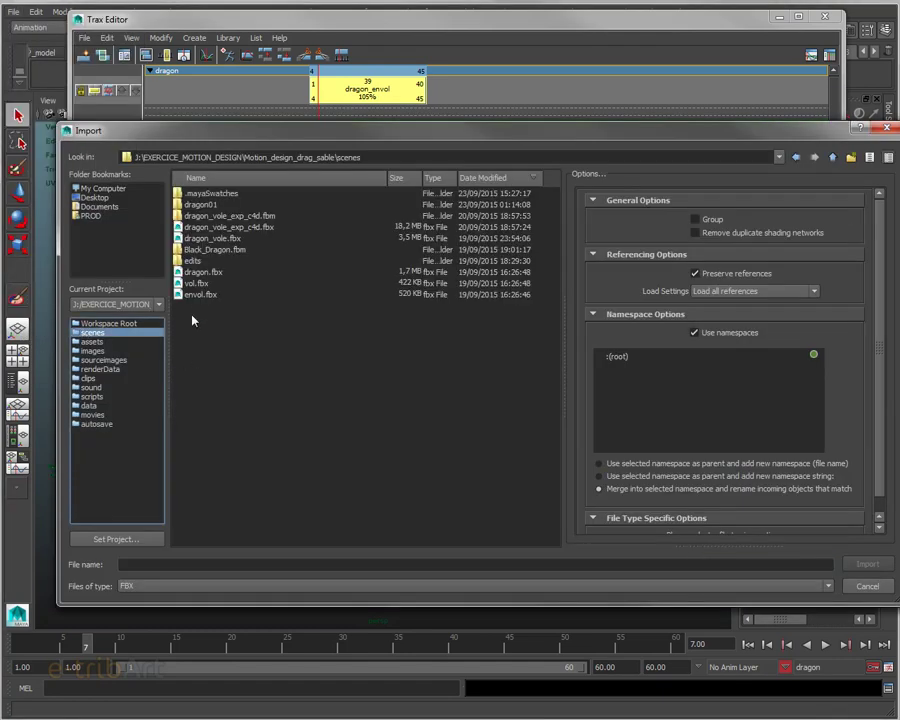
pyautogui.doubleClick(196, 284)
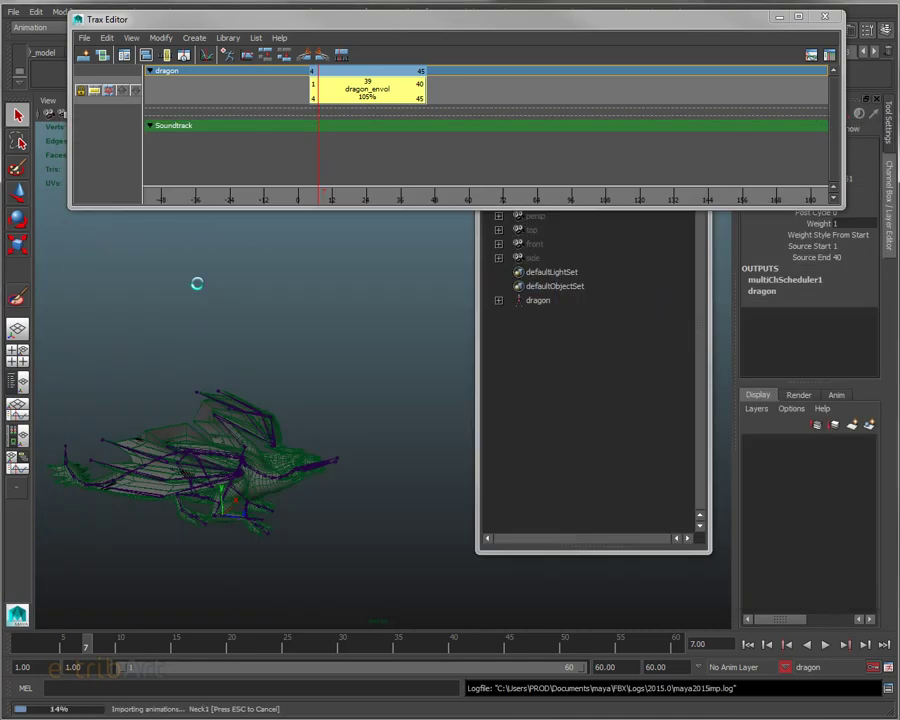
# - Return to frame 1 and delete the dragon_envol clip from the dragon track
pyautogui.moveTo(140, 645)
pyautogui.mouseDown()
pyautogui.moveTo(22, 645)
pyautogui.moveTo(257, 655)
pyautogui.moveTo(5, 660)
pyautogui.mouseUp()
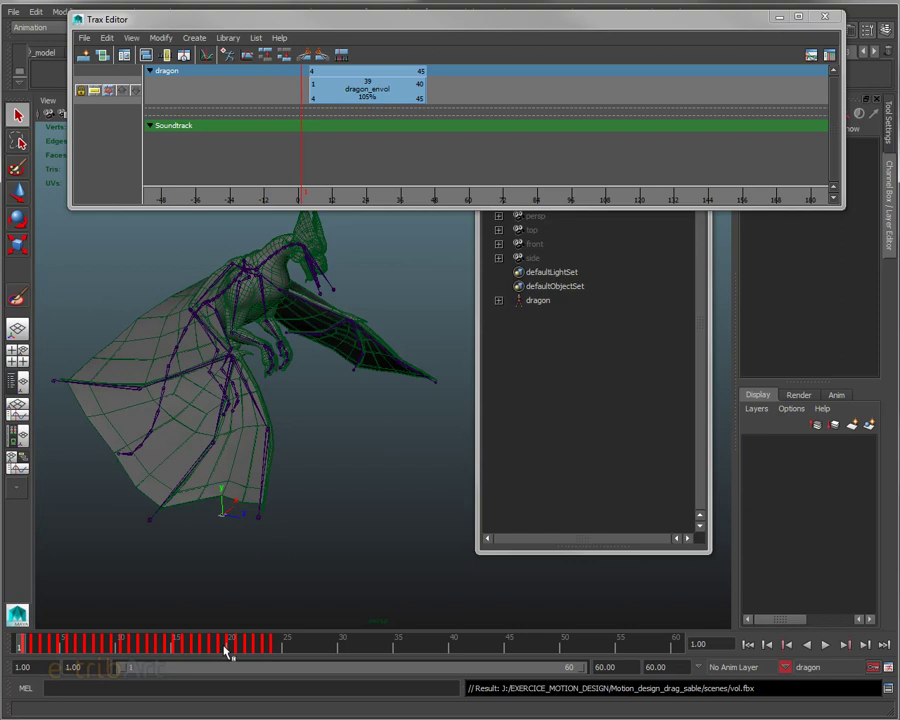
pyautogui.click(338, 92)
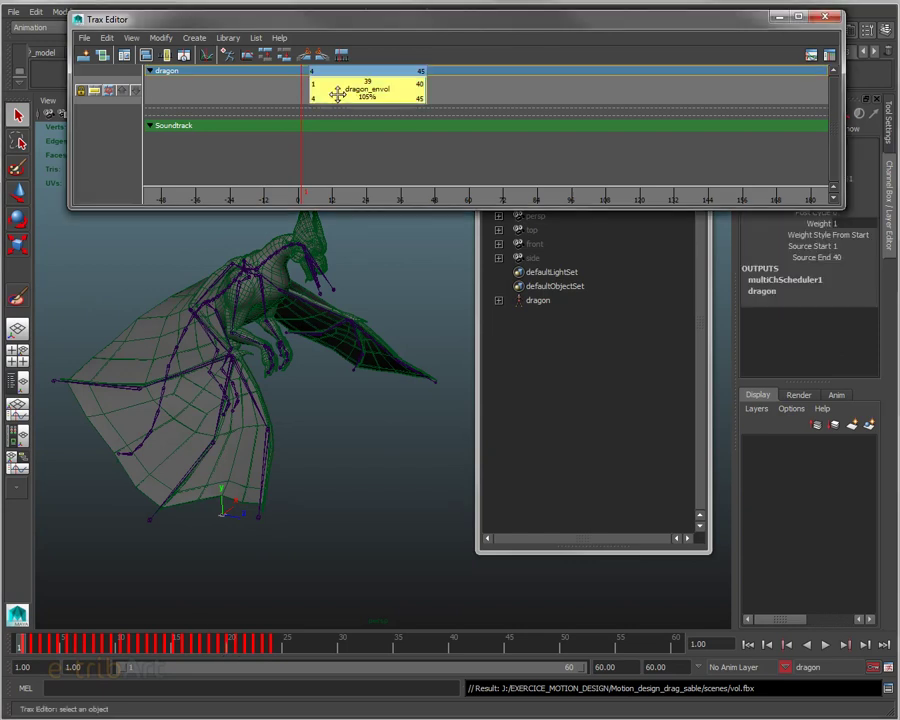
pyautogui.press('Delete')
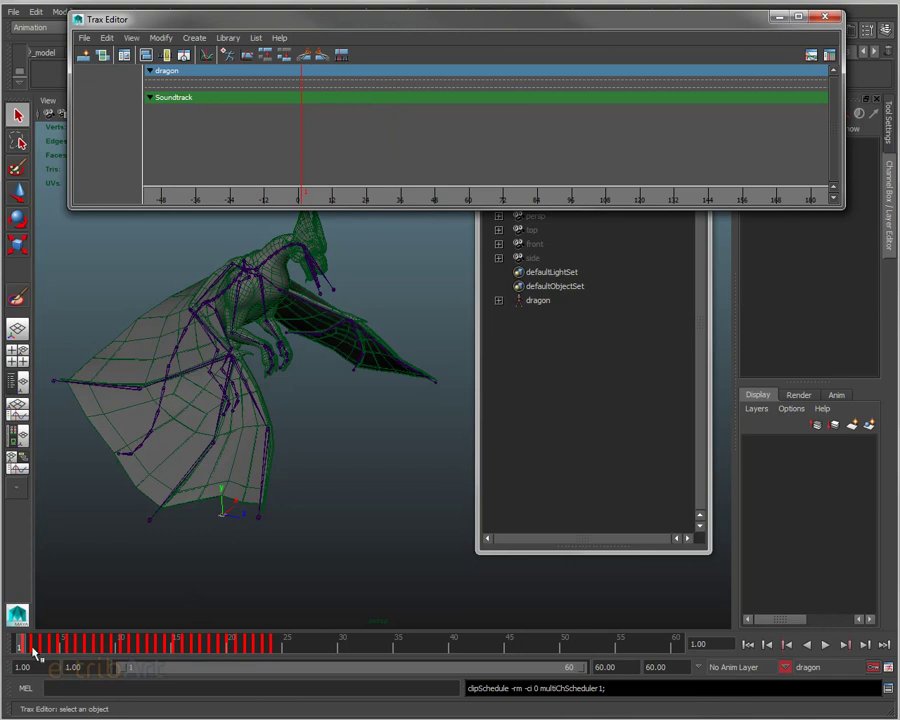
# - Play and scrub the imported vol animation through its keys to frame 24, then lower the Trax Editor
pyautogui.hotkey('alt', 'v')
pyautogui.moveTo(241, 655); pyautogui.dragTo(22, 650)
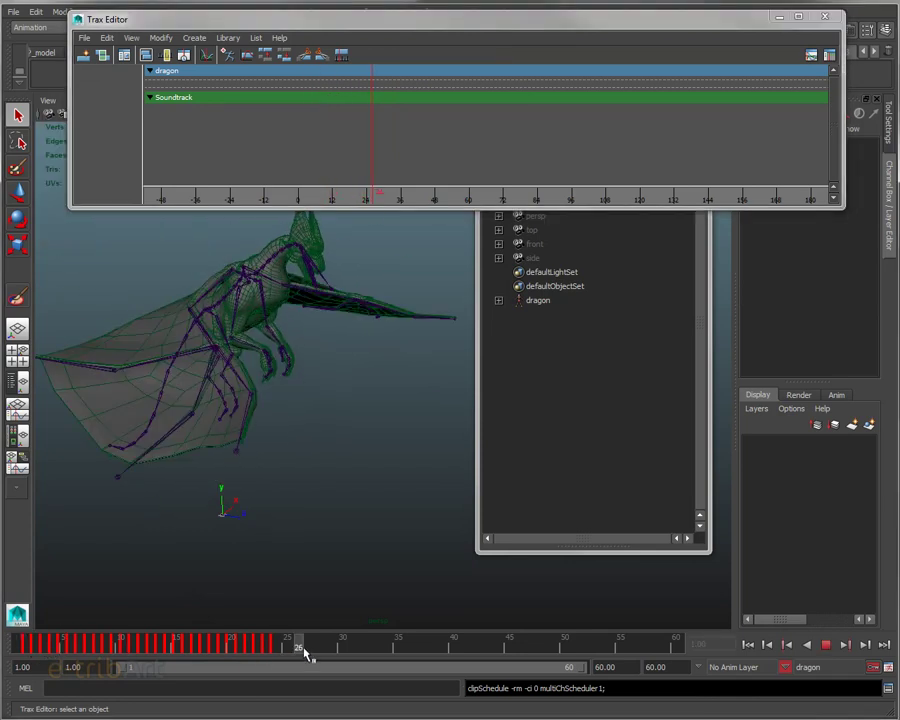
pyautogui.moveTo(465, 314)
pyautogui.keyDown('alt'); pyautogui.mouseDown()
pyautogui.moveTo(343, 400)
pyautogui.moveTo(357, 394)
pyautogui.mouseUp(); pyautogui.keyUp('alt')
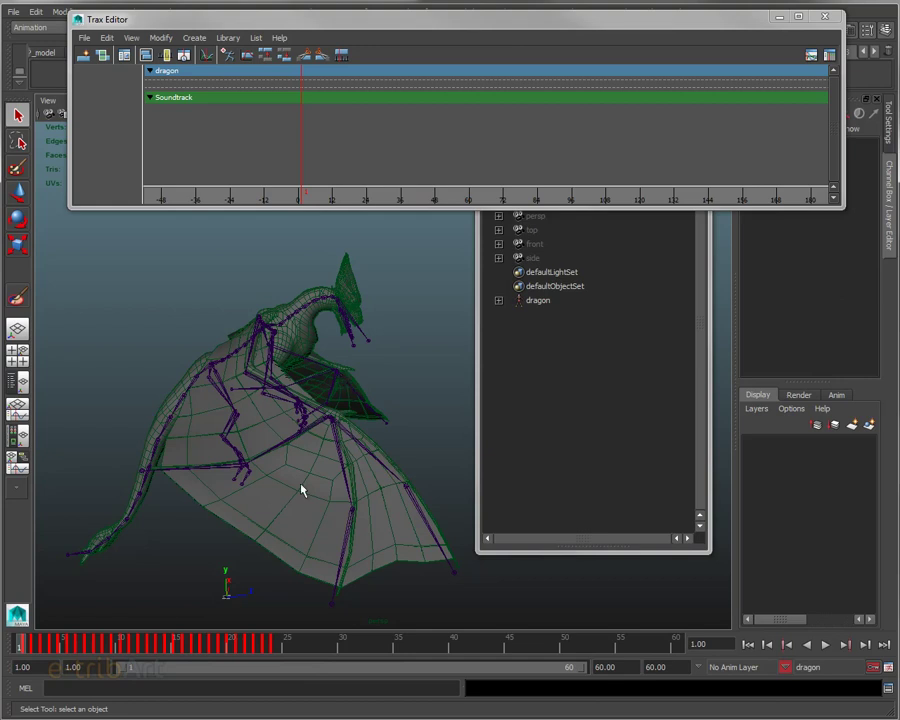
pyautogui.moveTo(35, 645)
pyautogui.mouseDown()
pyautogui.moveTo(245, 648)
pyautogui.moveTo(18, 645)
pyautogui.mouseUp()
pyautogui.hotkey('alt', 'v')
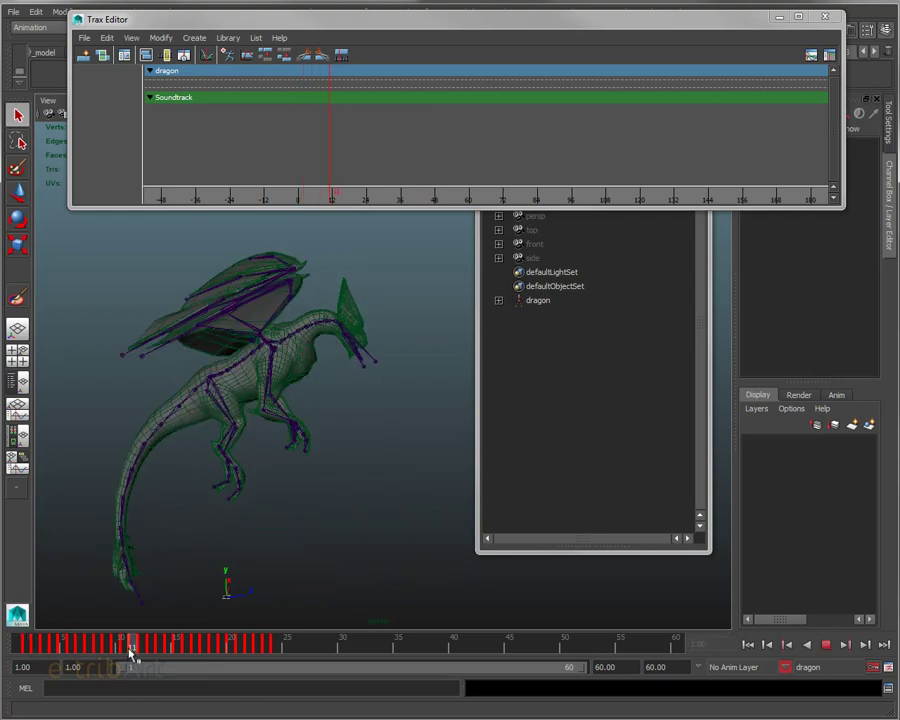
pyautogui.moveTo(130, 652); pyautogui.dragTo(8, 648)
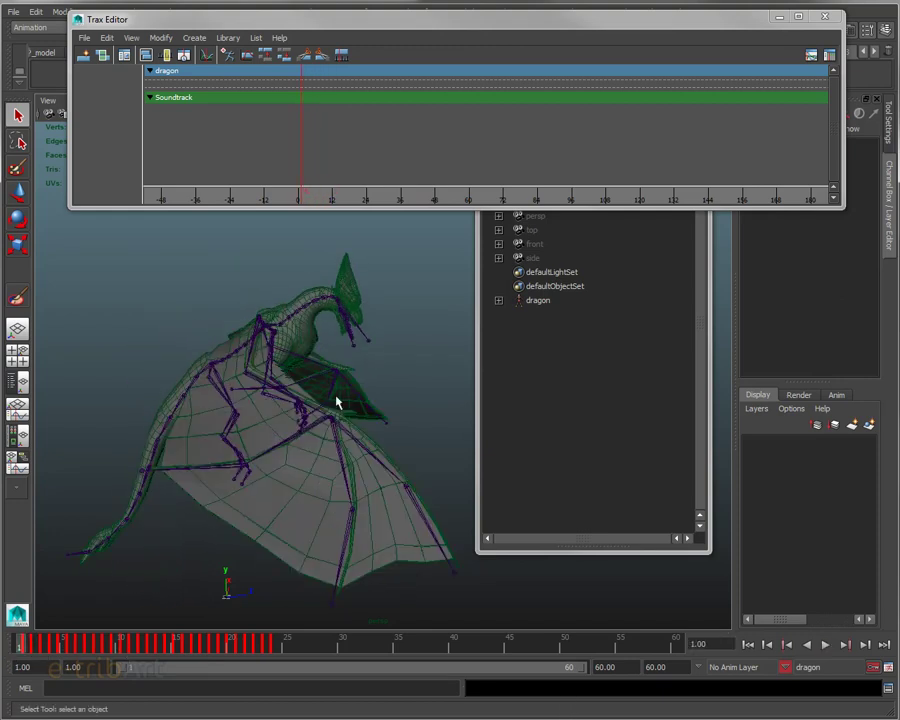
pyautogui.click(310, 640)
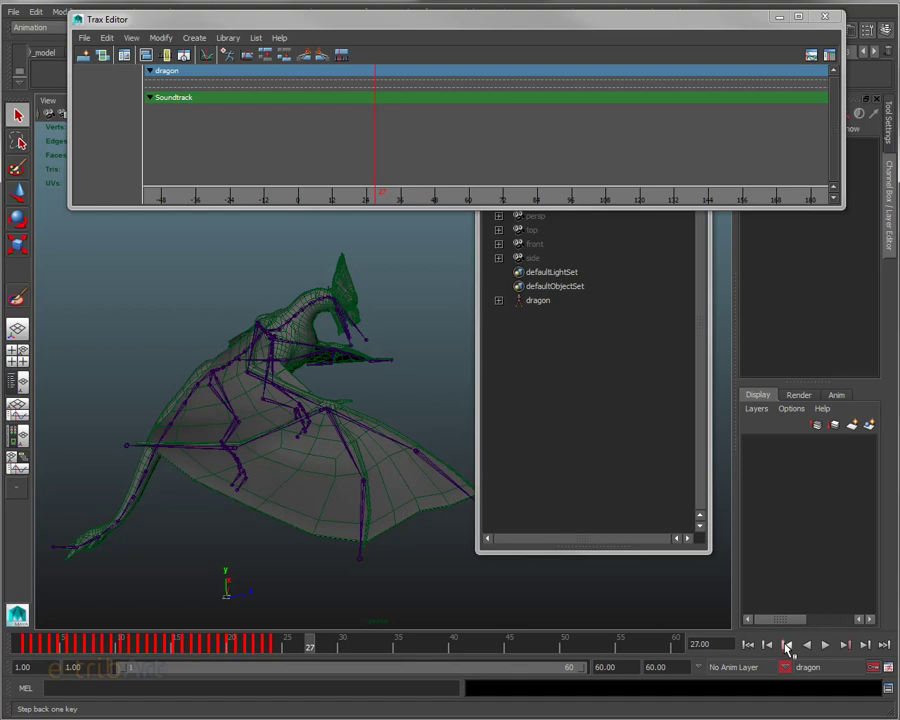
pyautogui.click(787, 647)
pyautogui.moveTo(265, 25); pyautogui.dragTo(256, 84)
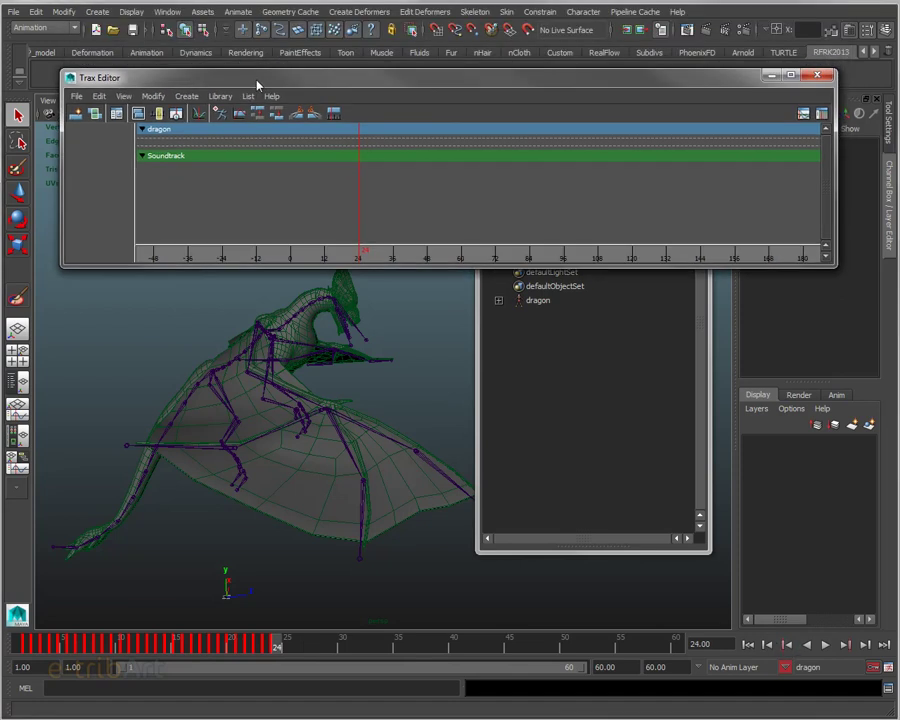
# - Create the dragon_vol clip by trimming 'envol' from the name and setting End time to 24
pyautogui.click(240, 13)
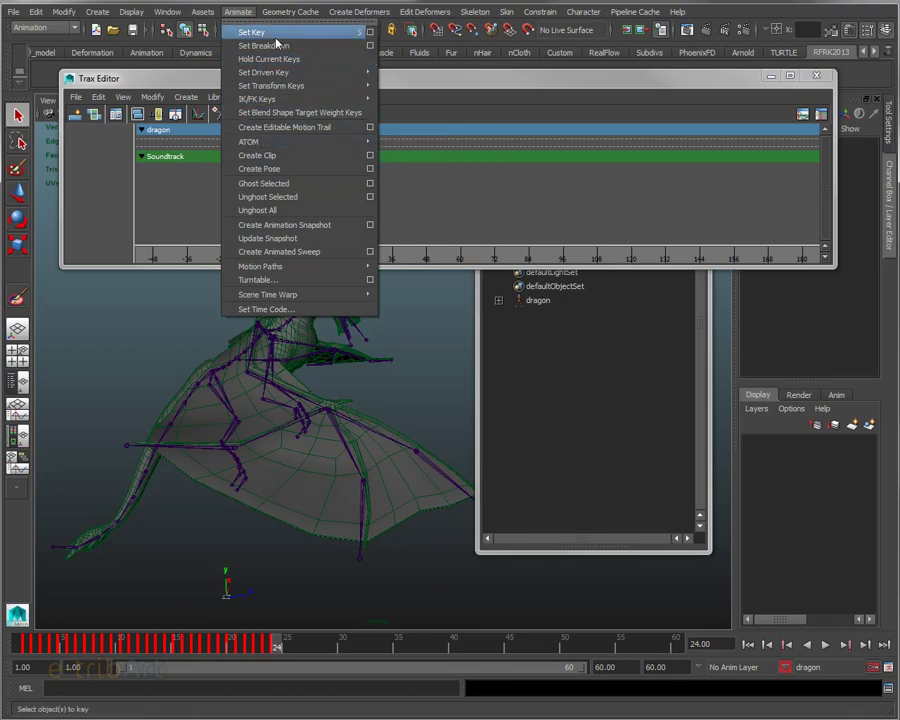
pyautogui.click(369, 156)
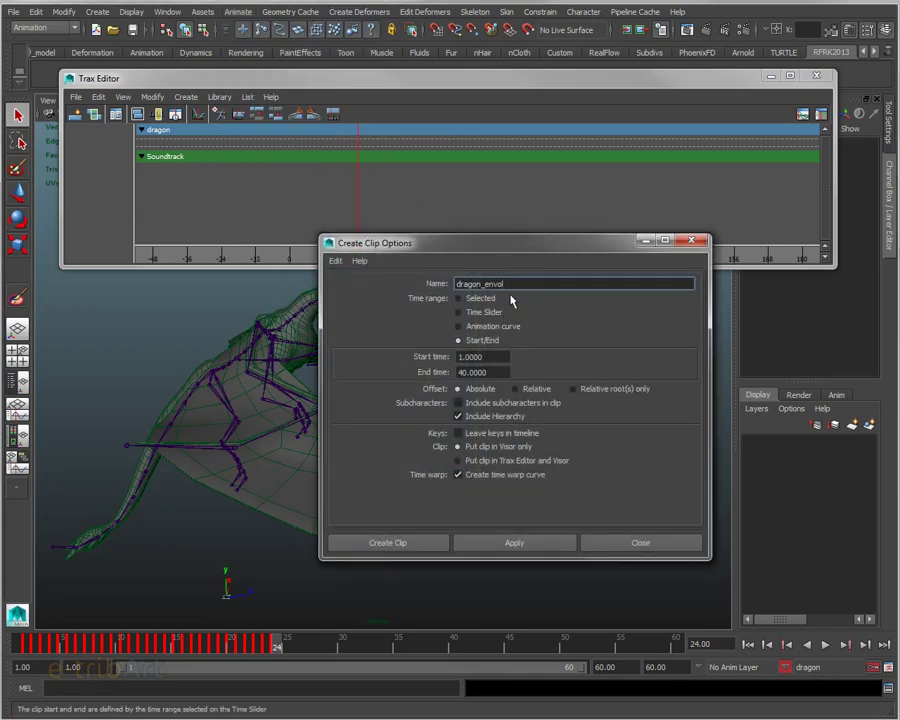
pyautogui.moveTo(512, 284); pyautogui.dragTo(486, 285)
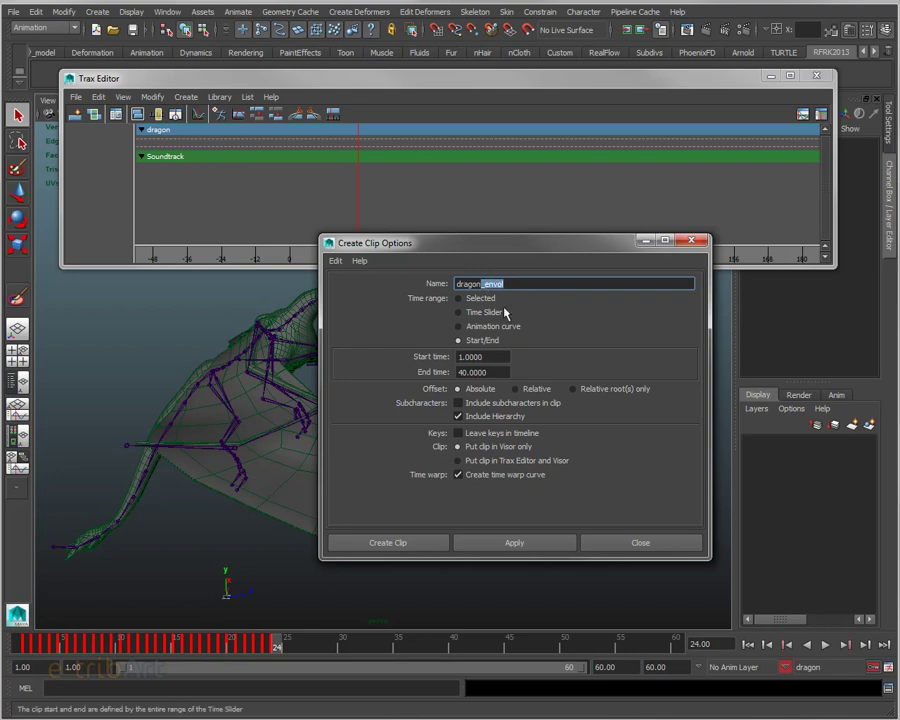
pyautogui.press('BackSpace')
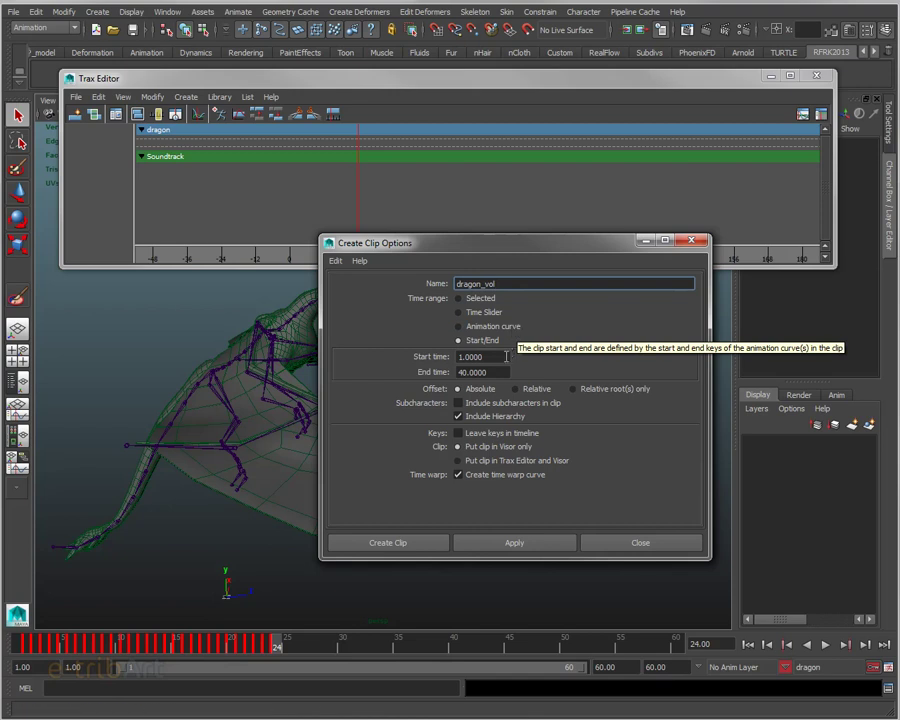
pyautogui.doubleClick(480, 372)
pyautogui.write('24')
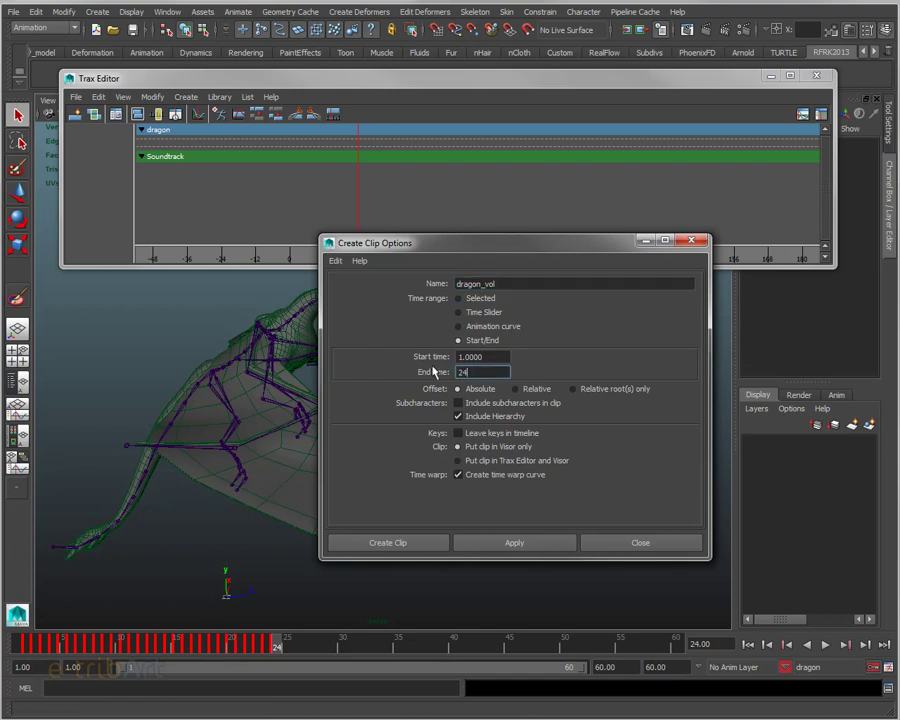
pyautogui.click(405, 543)
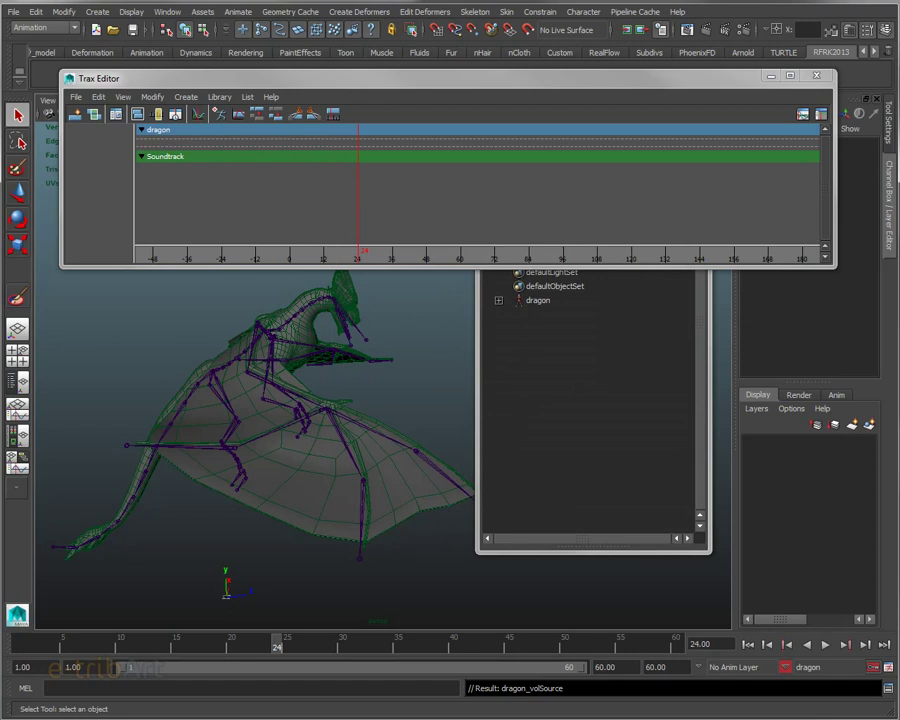
# - Drag dragon_envolSource from the Visor's character clips onto the dragon track
pyautogui.click(821, 114)
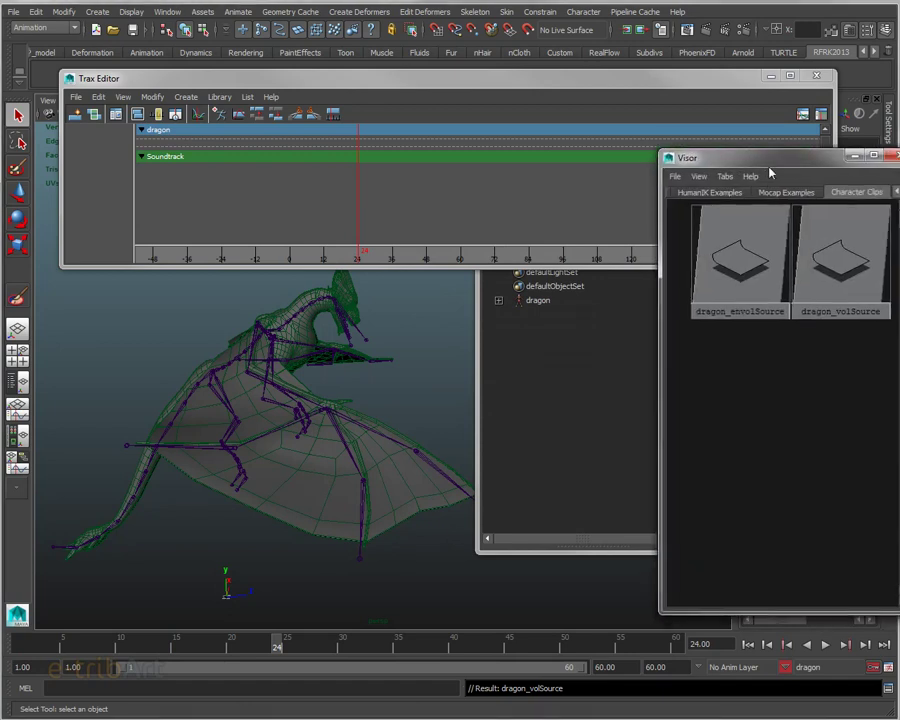
pyautogui.click(740, 255)
pyautogui.click(851, 245)
pyautogui.click(758, 288)
pyautogui.click(828, 272)
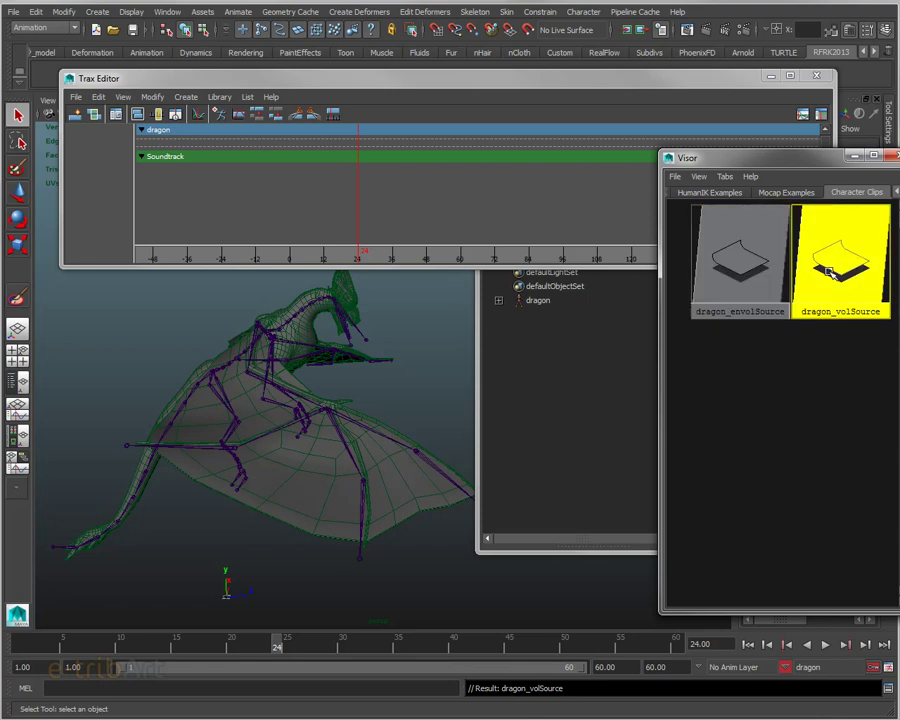
pyautogui.click(745, 262)
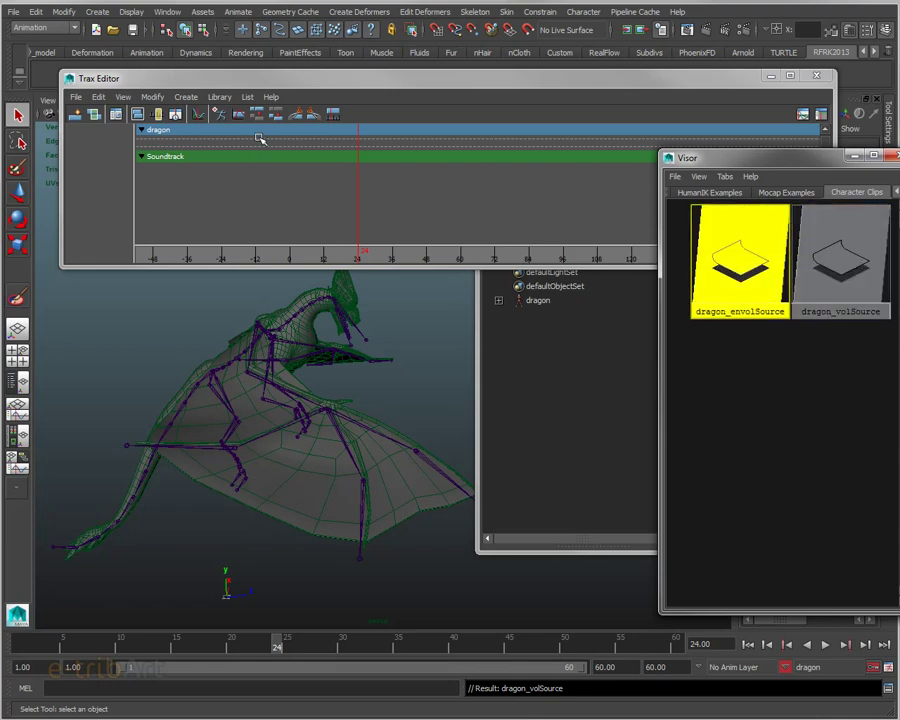
pyautogui.moveTo(740, 262)
pyautogui.mouseDown(button='middle')
pyautogui.moveTo(249, 138)
pyautogui.moveTo(215, 138)
pyautogui.mouseUp(button='middle')
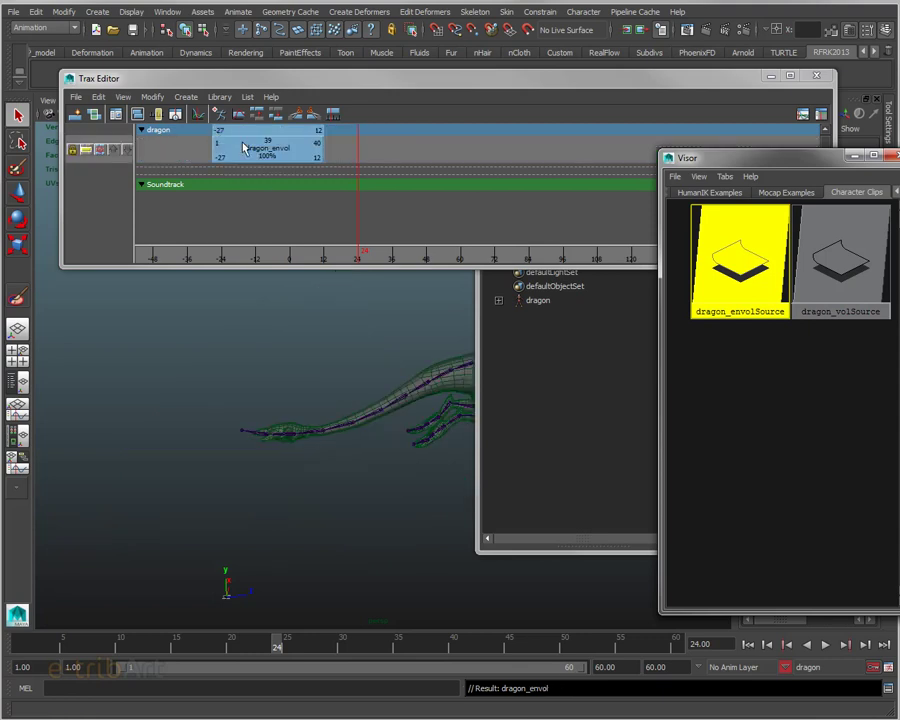
# - Slide the dragon_envol clip so it runs from frame 1 to frame 40
pyautogui.moveTo(243, 148)
pyautogui.mouseDown()
pyautogui.moveTo(357, 152)
pyautogui.moveTo(317, 155)
pyautogui.mouseUp()
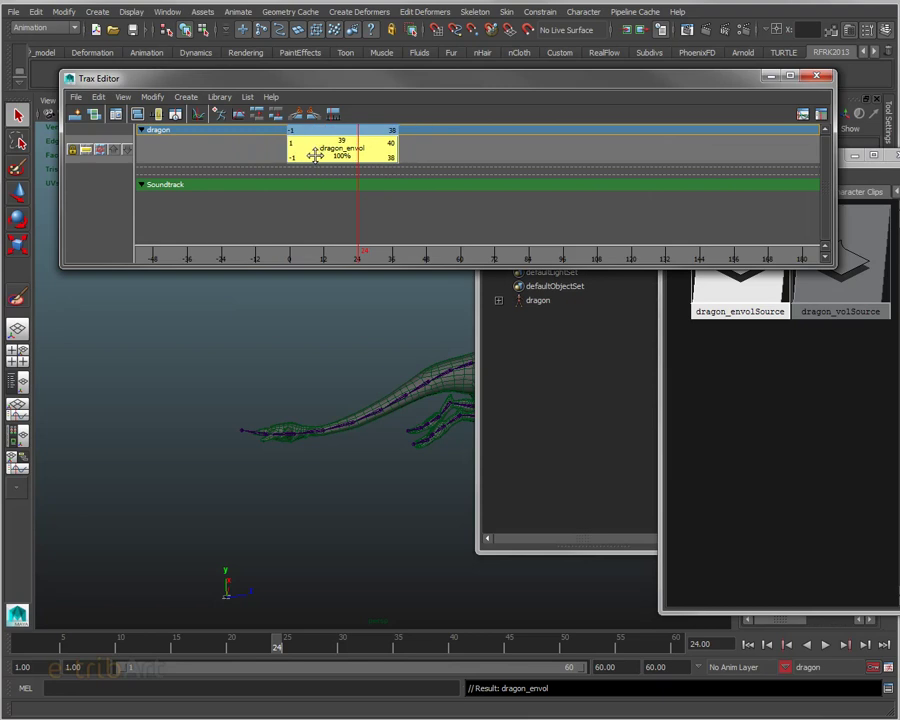
pyautogui.moveTo(317, 155); pyautogui.dragTo(320, 155)
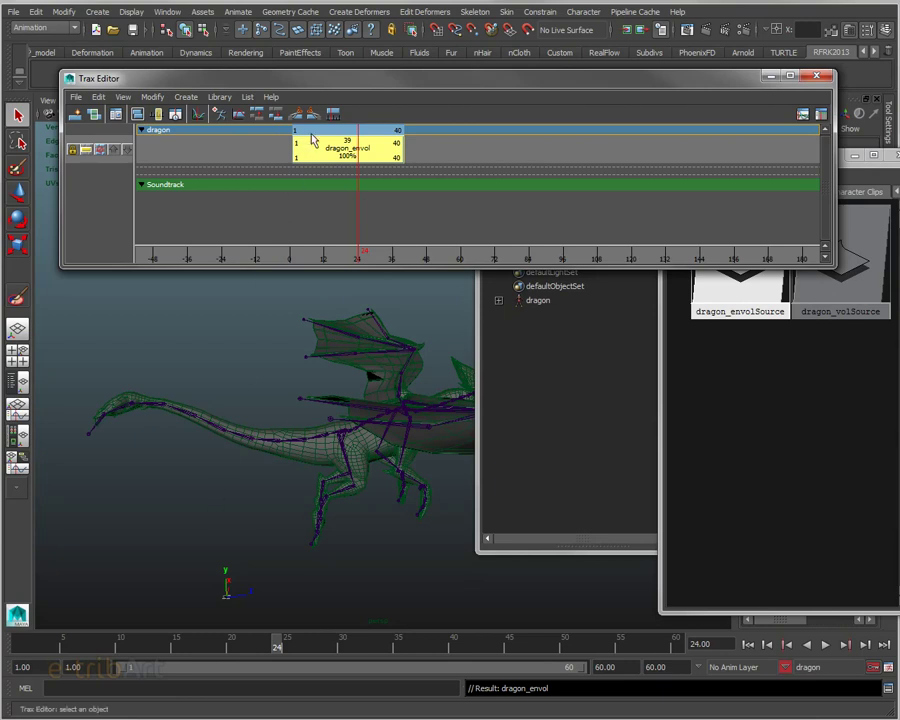
pyautogui.moveTo(334, 180)
pyautogui.keyDown('alt'); pyautogui.mouseDown(button='middle')
pyautogui.moveTo(343, 176)
pyautogui.moveTo(315, 185)
pyautogui.mouseUp(button='middle'); pyautogui.keyUp('alt')
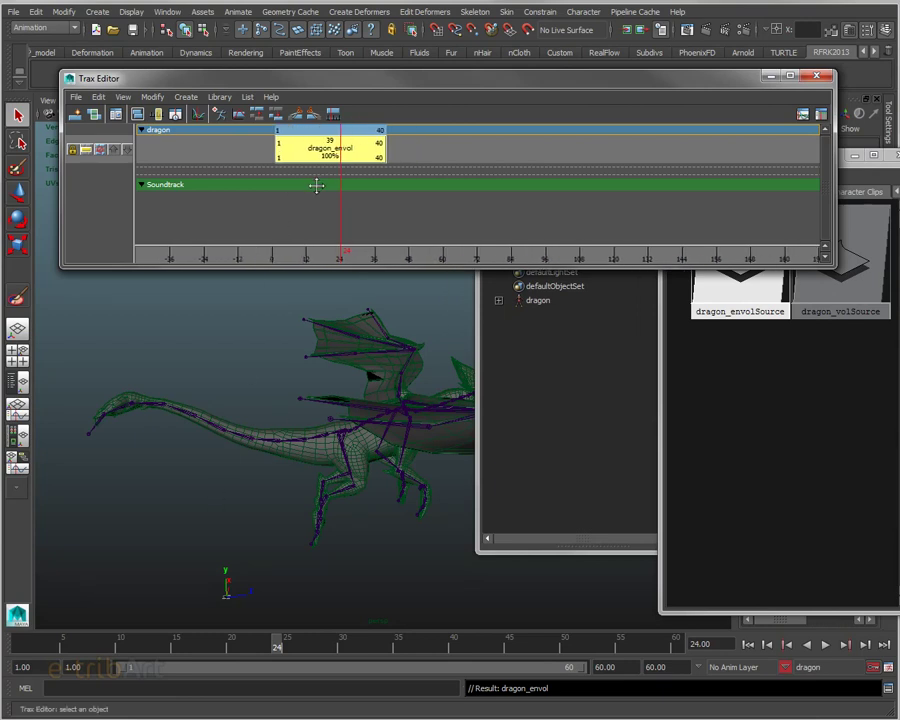
pyautogui.click(845, 295)
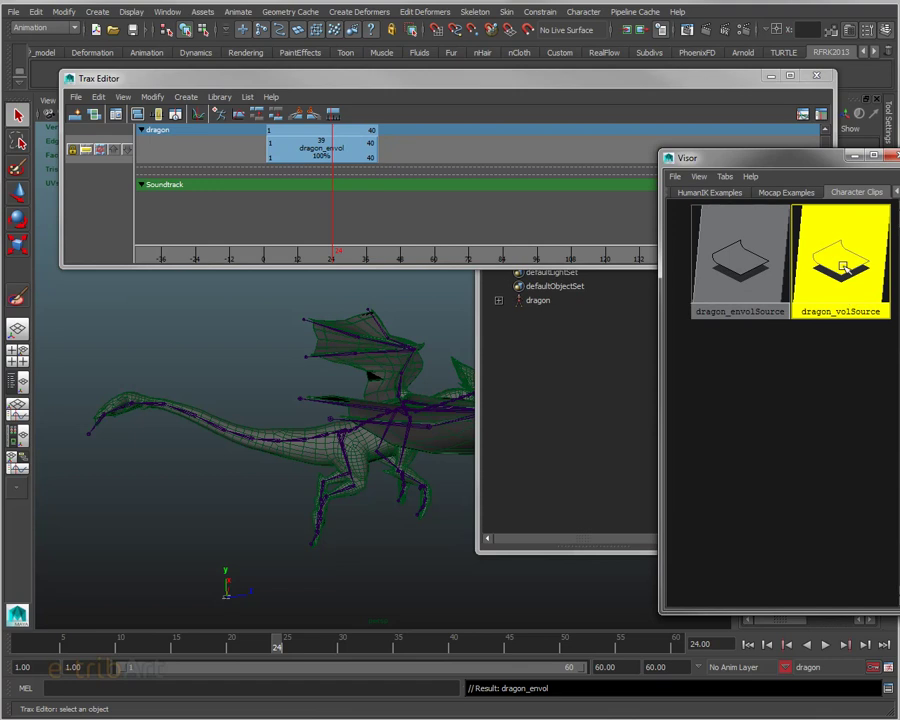
# - Drop dragon_vol after dragon_envol, then move it onto a second track at frames 40–63
pyautogui.moveTo(845, 295)
pyautogui.mouseDown(button='middle')
pyautogui.moveTo(383, 160)
pyautogui.moveTo(405, 160)
pyautogui.mouseUp(button='middle')
pyautogui.click(408, 150)
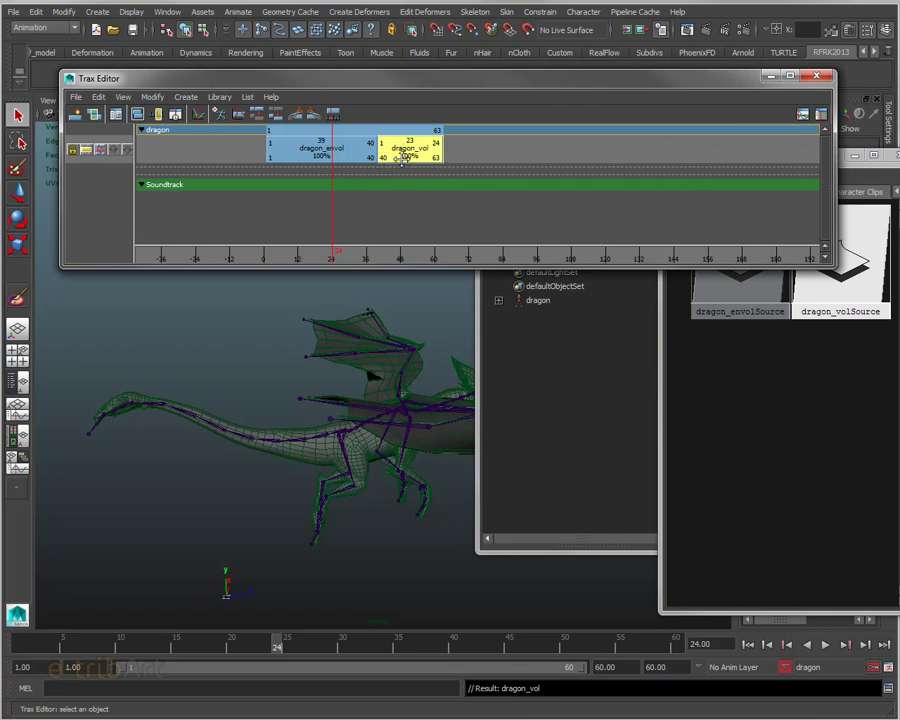
pyautogui.click(350, 155)
pyautogui.click(410, 152)
pyautogui.moveTo(410, 152)
pyautogui.mouseDown()
pyautogui.moveTo(452, 150)
pyautogui.moveTo(366, 166)
pyautogui.moveTo(400, 178)
pyautogui.mouseUp()
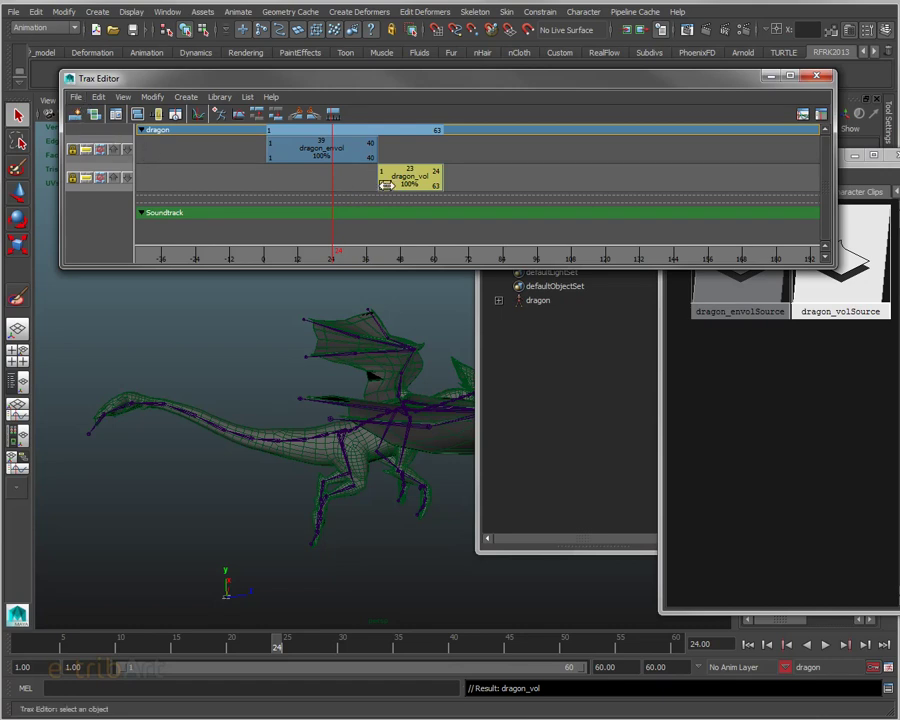
# - Slide dragon_vol left to start at frame 34, overlapping dragon_envol's end
pyautogui.click(73, 97)
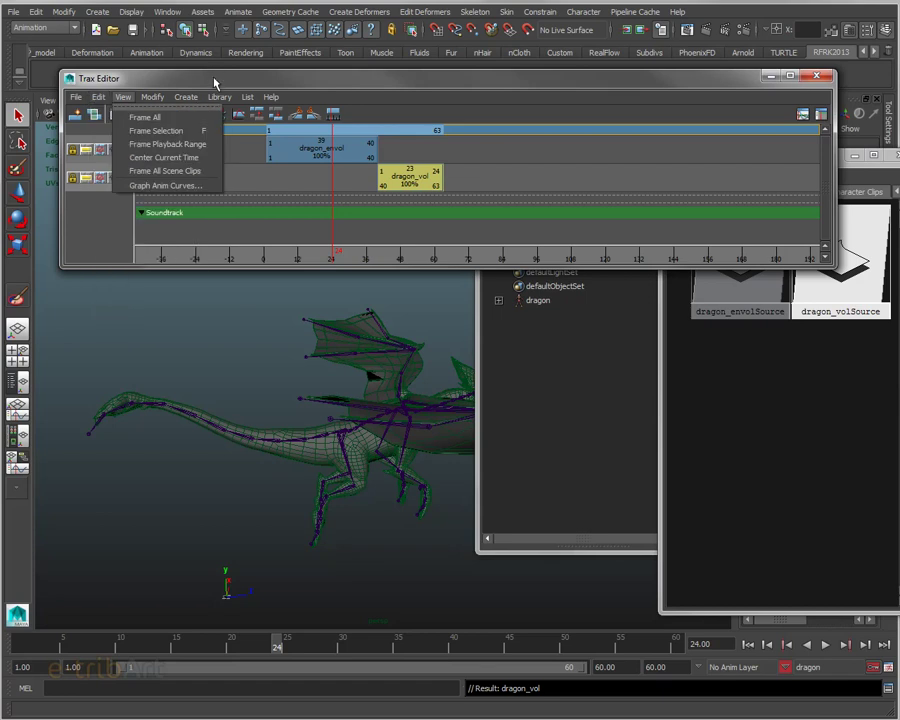
pyautogui.click(150, 55)
pyautogui.moveTo(401, 184); pyautogui.dragTo(387, 184)
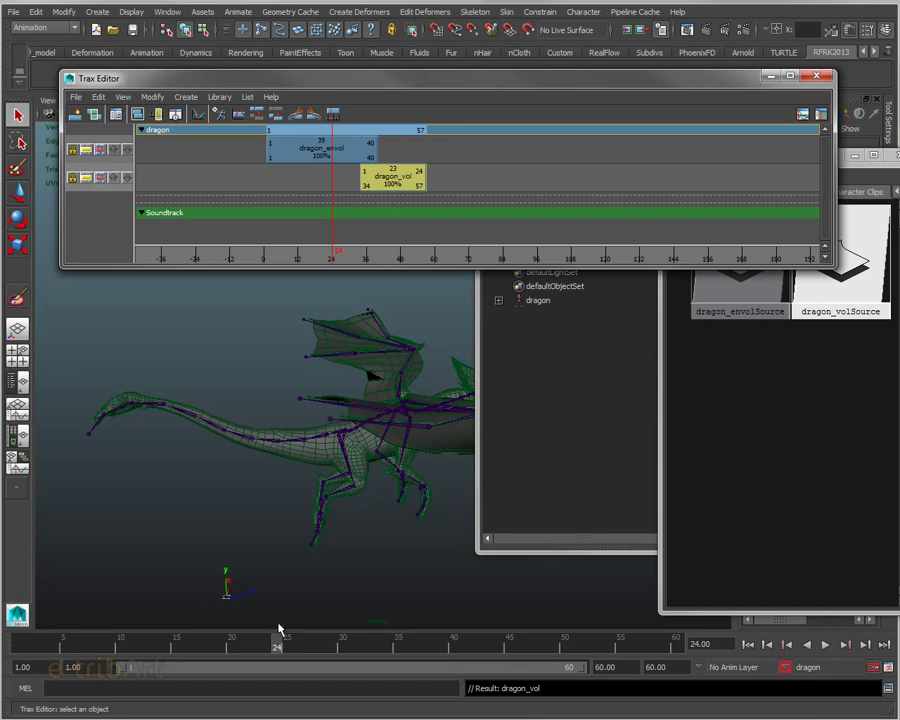
# - Toggle the dragon_envol track and play the combined flight, zoomed out on the whole dragon
pyautogui.moveTo(277, 643); pyautogui.dragTo(199, 645)
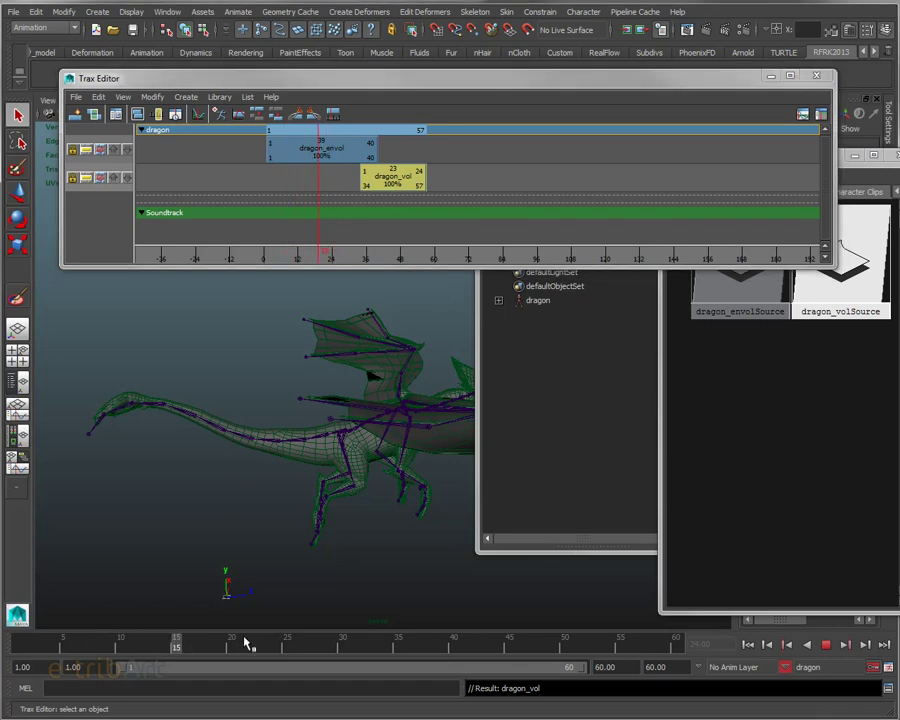
pyautogui.click(291, 145)
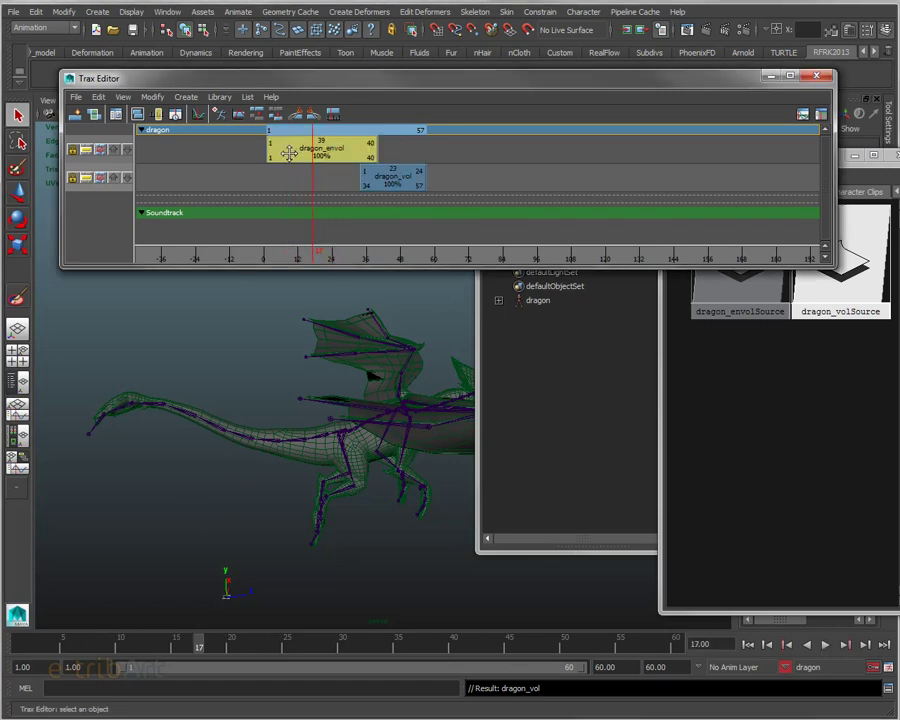
pyautogui.click(88, 152)
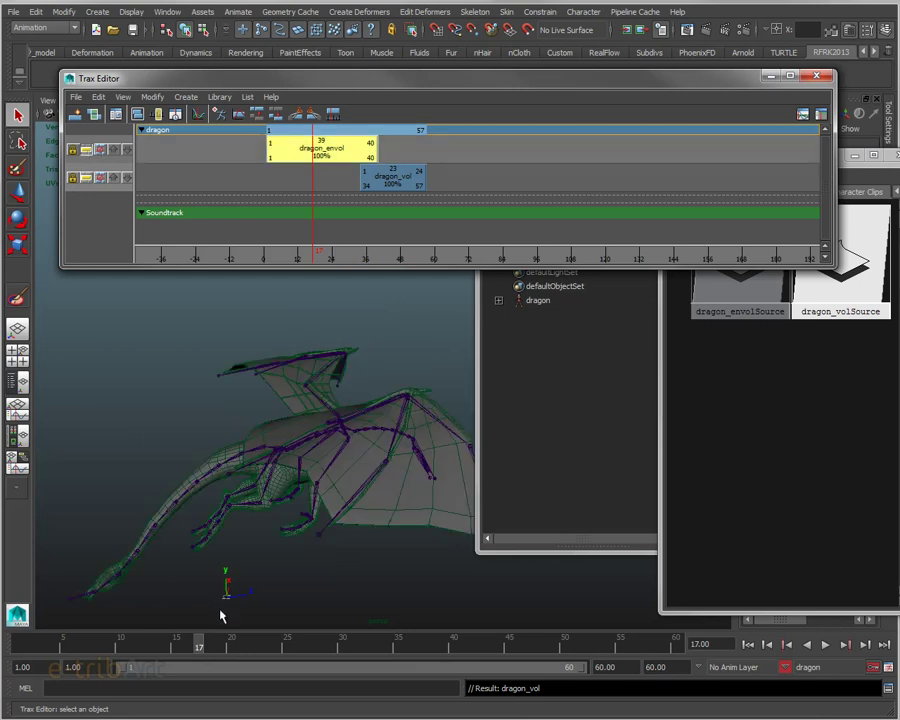
pyautogui.hotkey('alt', 'v')
pyautogui.moveTo(202, 646); pyautogui.dragTo(362, 652)
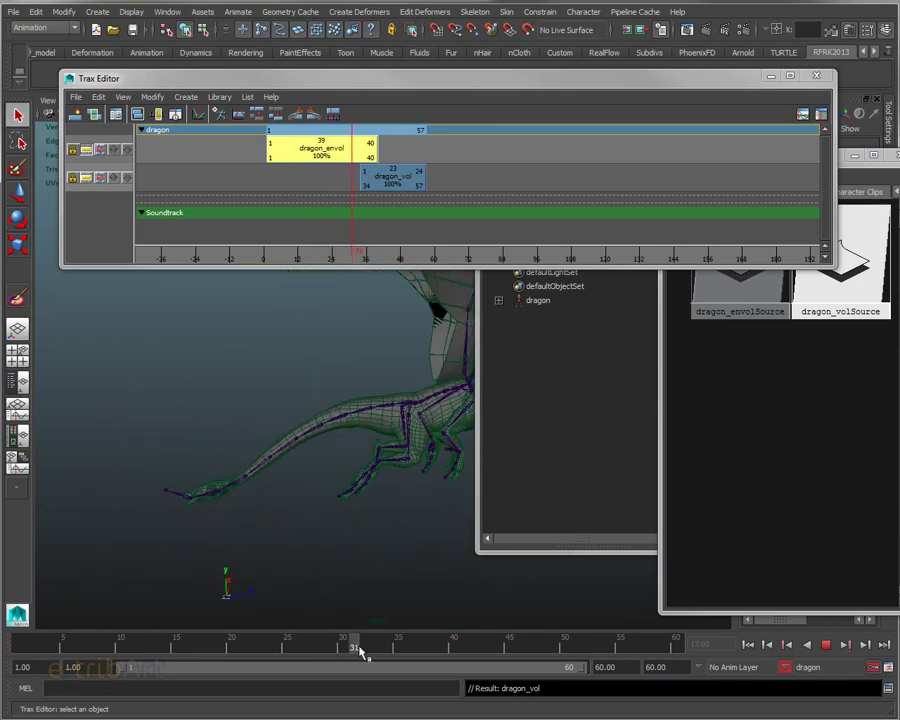
pyautogui.keyDown('alt'); pyautogui.moveTo(396, 517); pyautogui.dragTo(376, 503, button='right'); pyautogui.keyUp('alt')
pyautogui.keyDown('alt'); pyautogui.moveTo(376, 503); pyautogui.dragTo(202, 554, button='middle'); pyautogui.keyUp('alt')
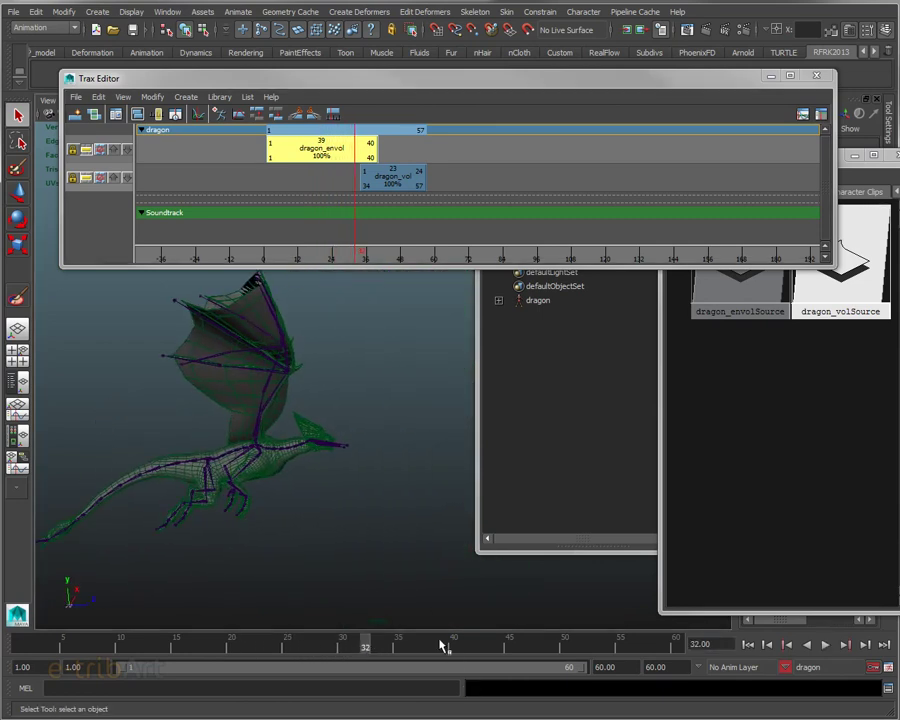
pyautogui.hotkey('alt', 'v')
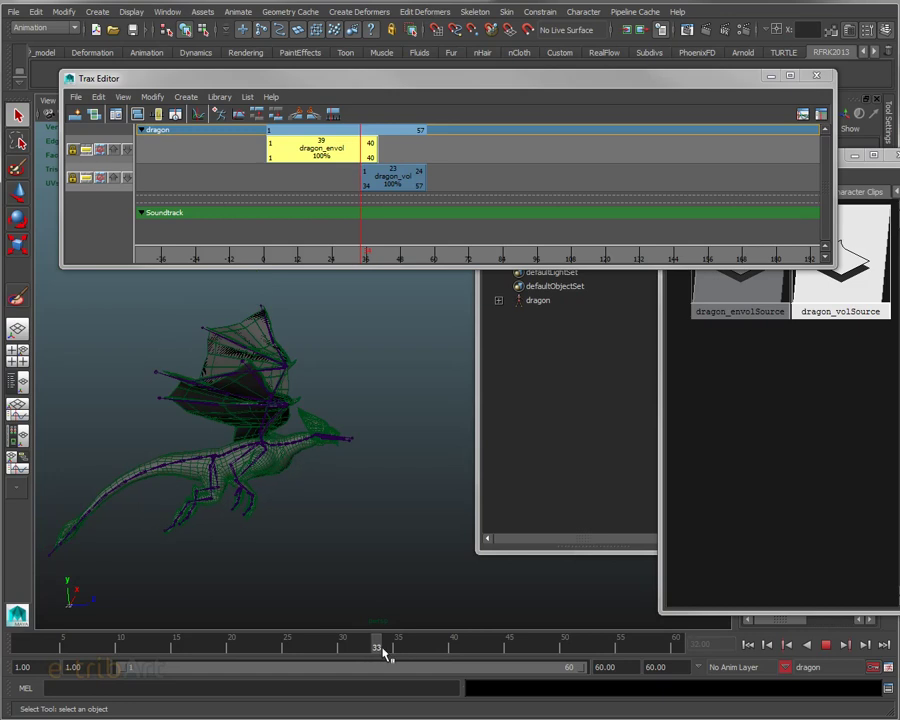
# - Replay the flight from frame 1, stop at frame 34 in the overlap, and select both clips
pyautogui.moveTo(458, 664); pyautogui.dragTo(143, 664)
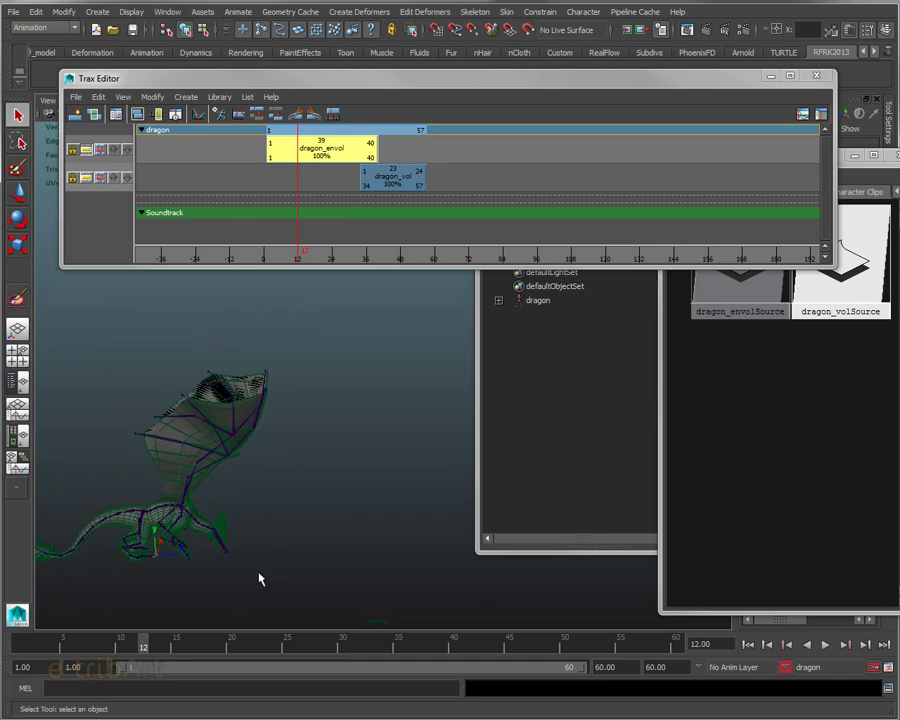
pyautogui.moveTo(143, 647); pyautogui.dragTo(22, 645)
pyautogui.hotkey('alt', 'v')
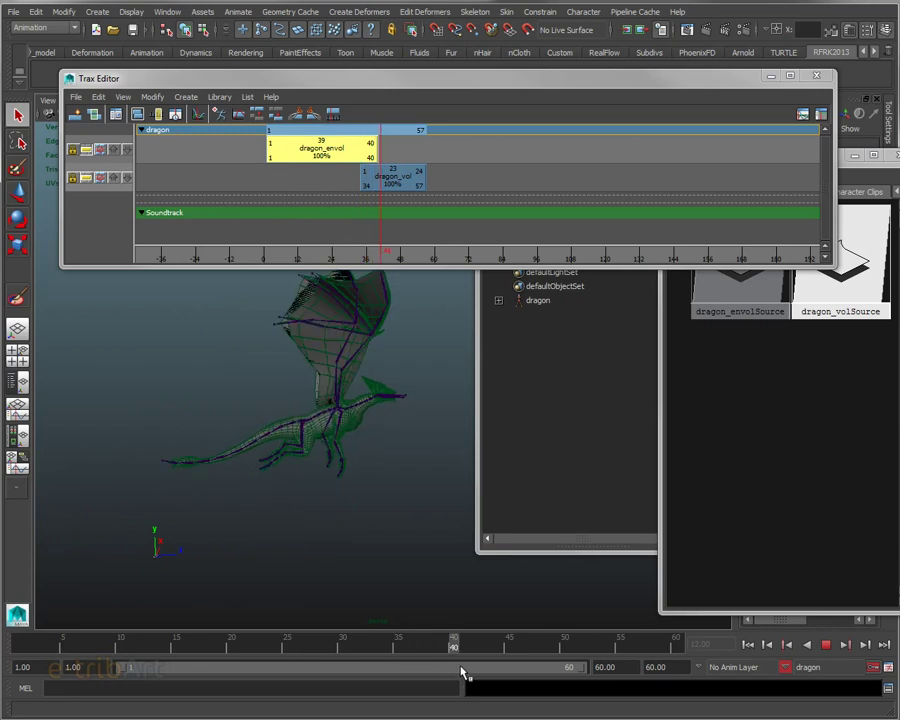
pyautogui.moveTo(484, 672); pyautogui.dragTo(376, 672)
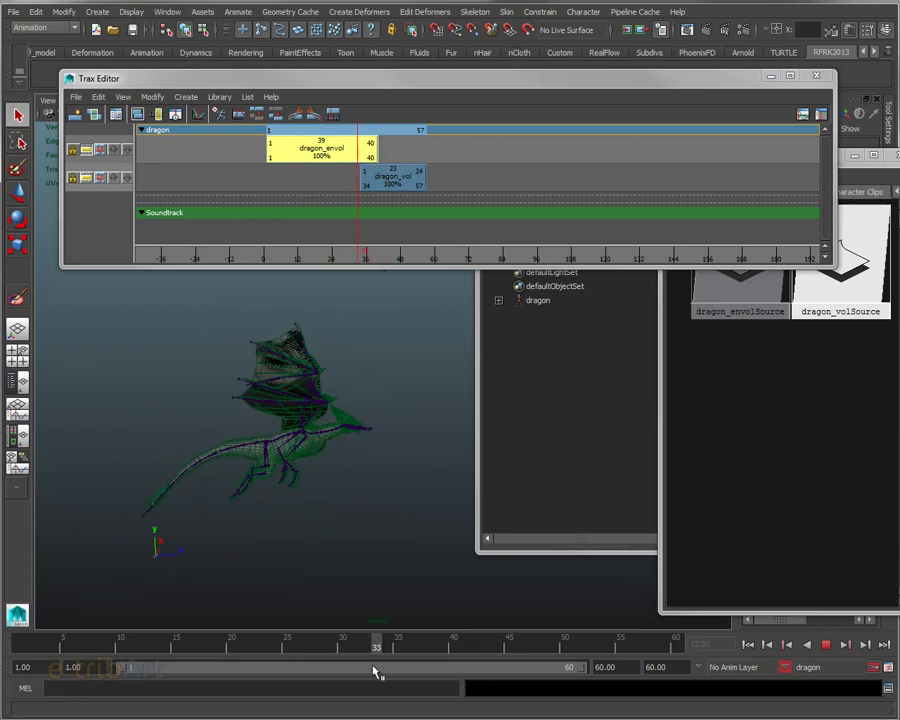
pyautogui.moveTo(376, 672); pyautogui.dragTo(386, 670)
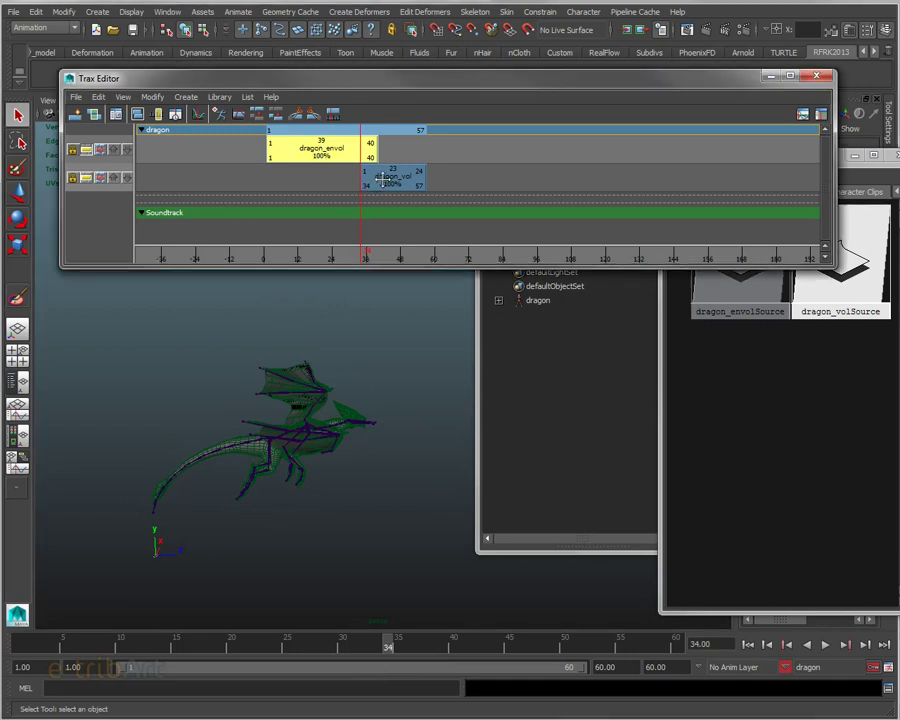
pyautogui.keyDown('shift'); pyautogui.click(378, 181); pyautogui.keyUp('shift')
pyautogui.rightClick(381, 180)
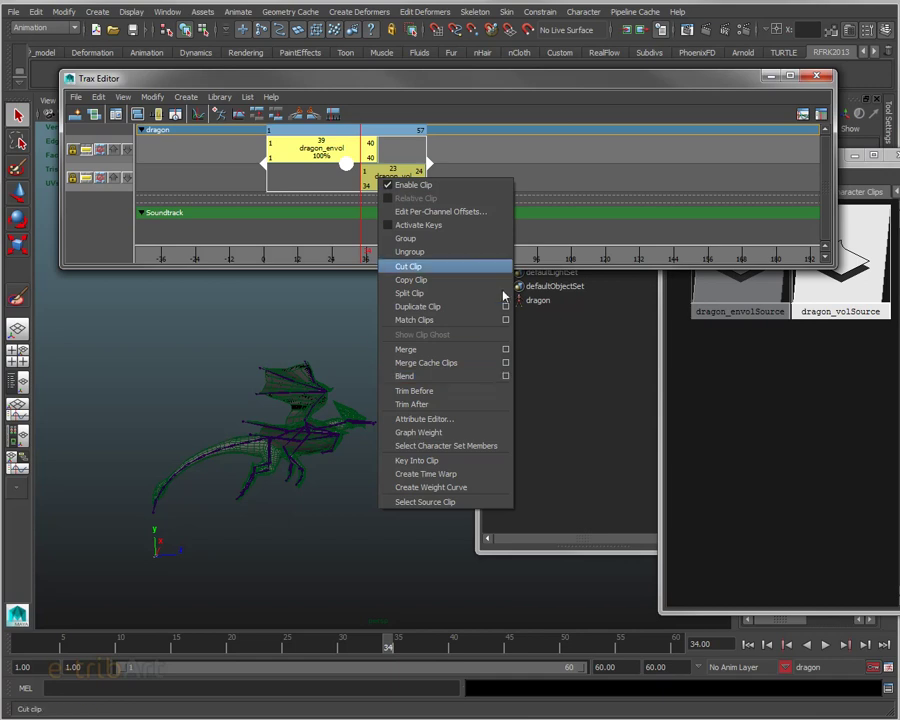
pyautogui.click(494, 70)
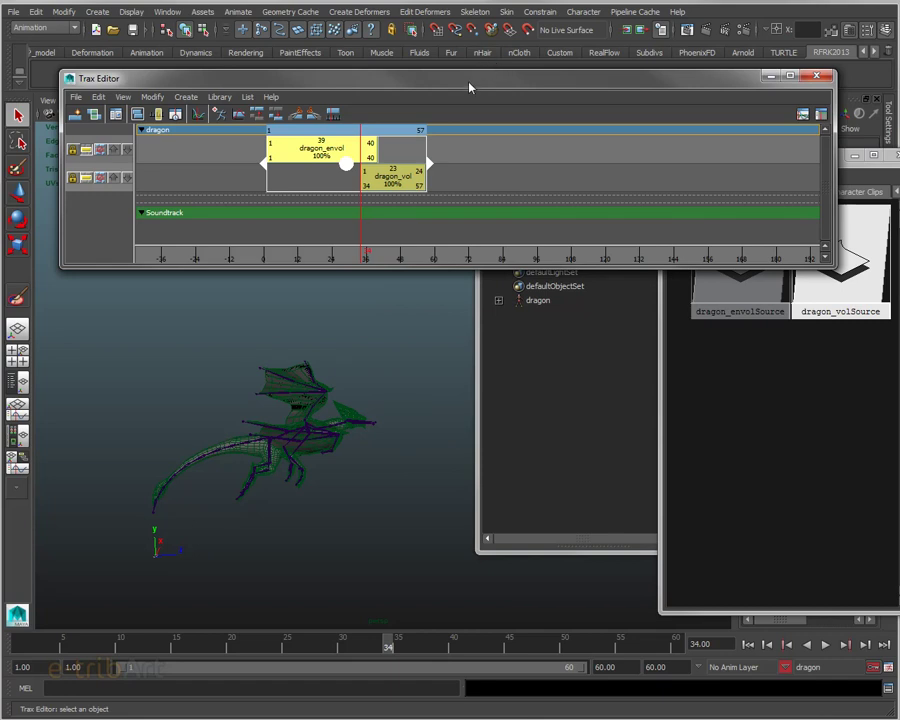
pyautogui.moveTo(469, 84); pyautogui.dragTo(460, 117)
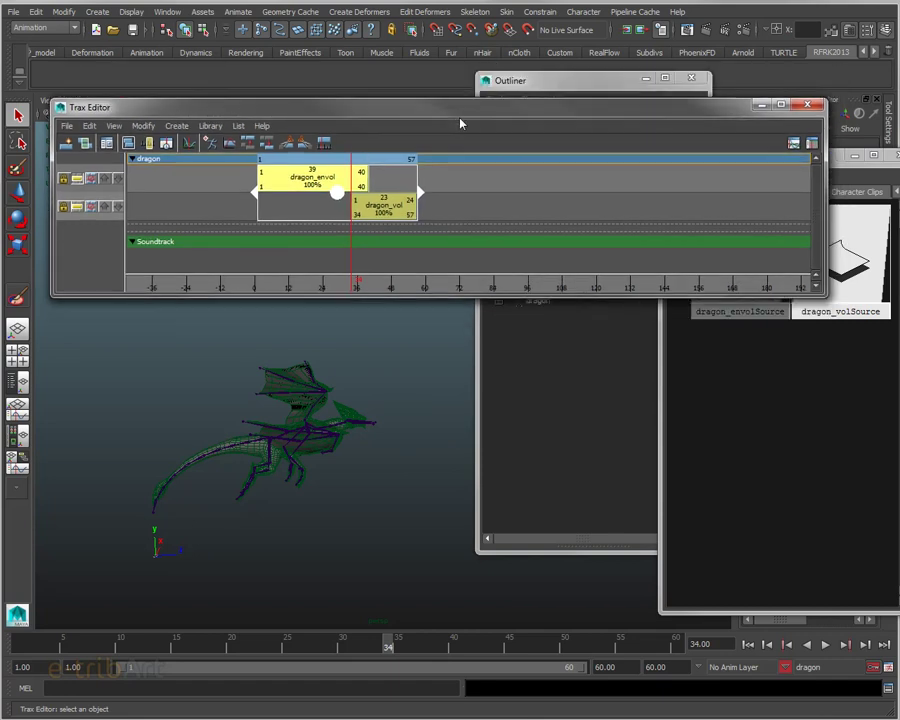
pyautogui.moveTo(412, 114)
pyautogui.mouseDown()
pyautogui.moveTo(418, 148)
pyautogui.moveTo(411, 121)
pyautogui.mouseUp()
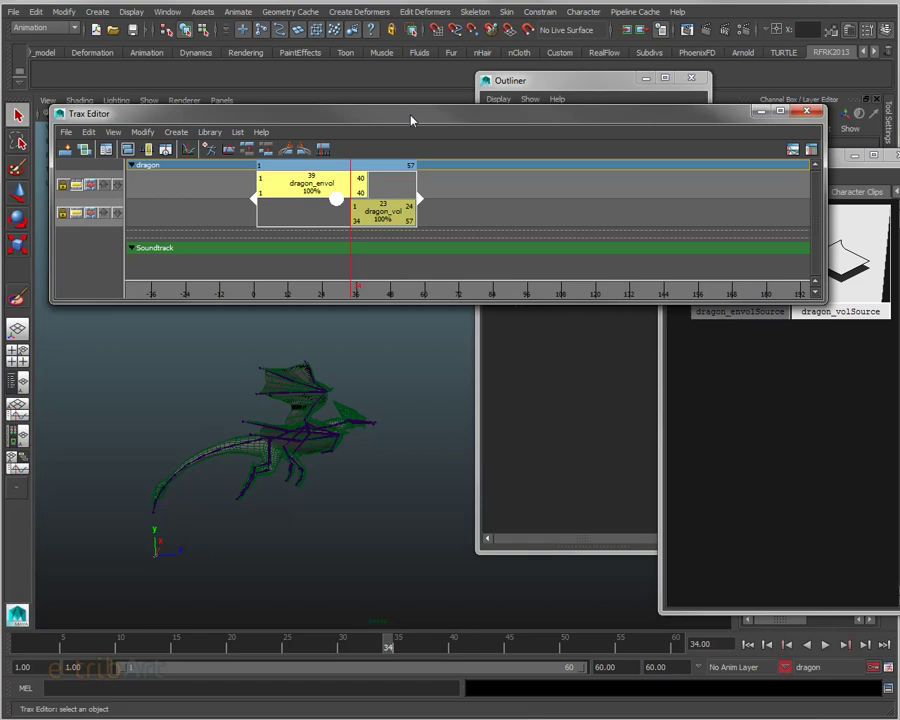
pyautogui.moveTo(243, 504)
pyautogui.keyDown('alt'); pyautogui.mouseDown()
pyautogui.moveTo(281, 488)
pyautogui.moveTo(256, 469)
pyautogui.moveTo(245, 520)
pyautogui.moveTo(255, 534)
pyautogui.mouseUp(); pyautogui.keyUp('alt')
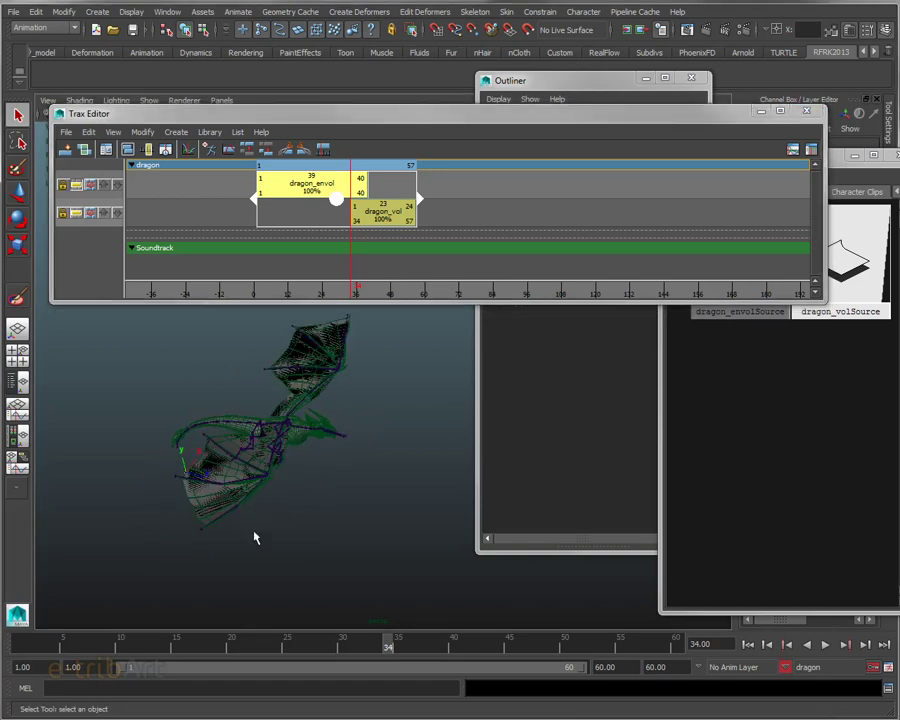